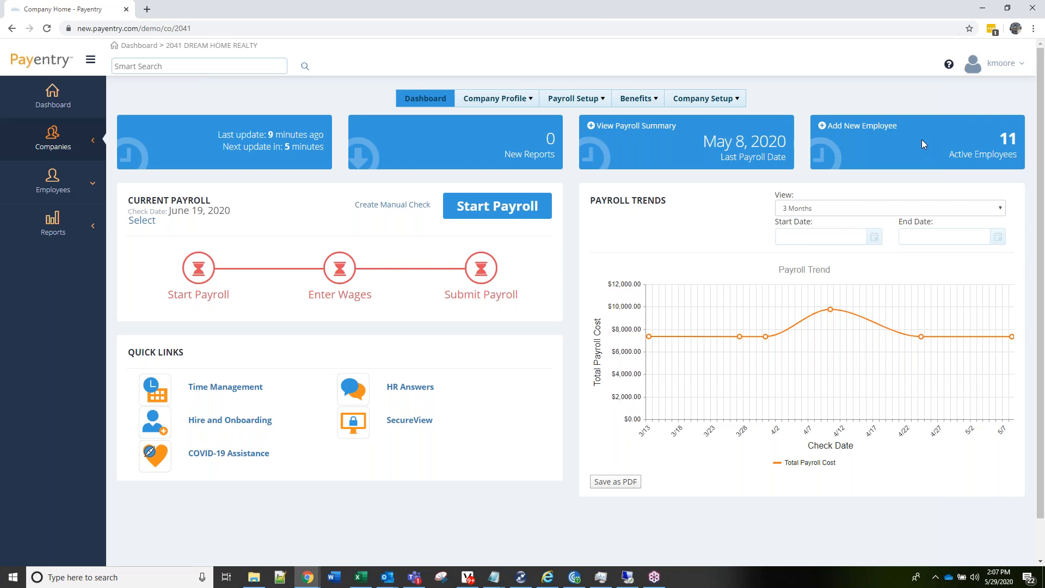
Dismiss the incoming chat notifications that cover the payroll dashboard.
key(alt+Tab)
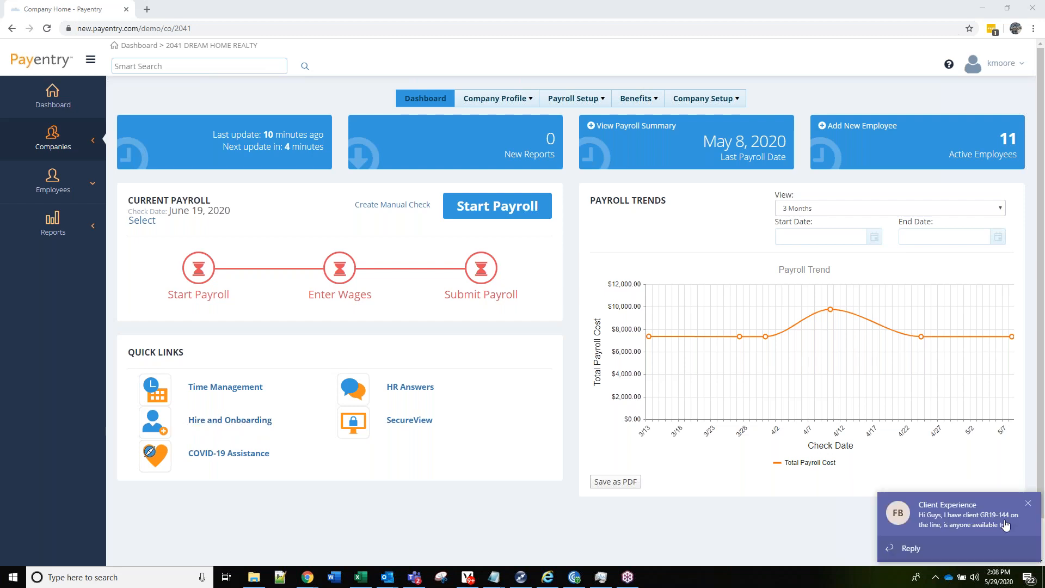
click(1031, 503)
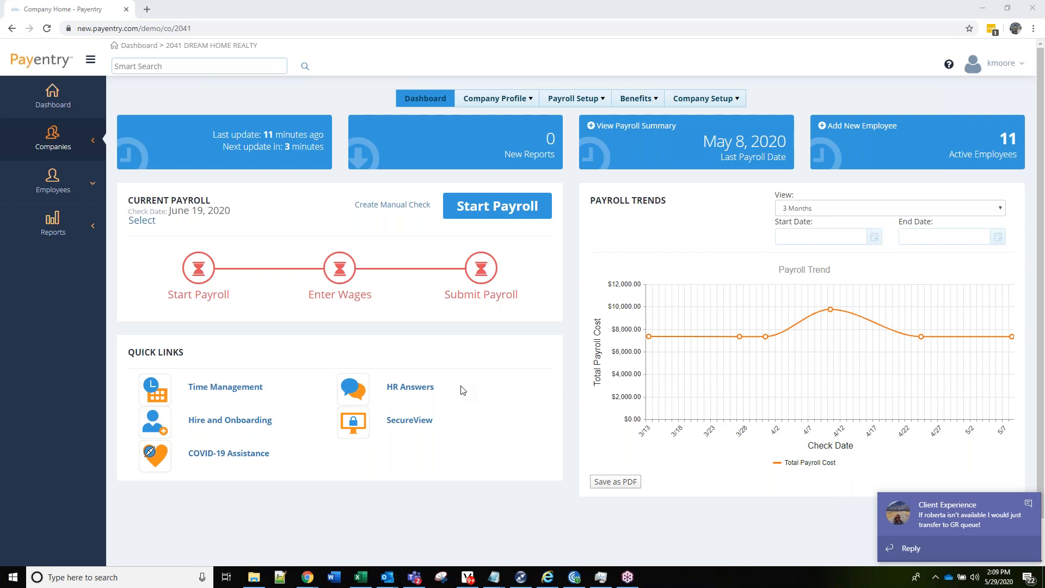
click(1027, 507)
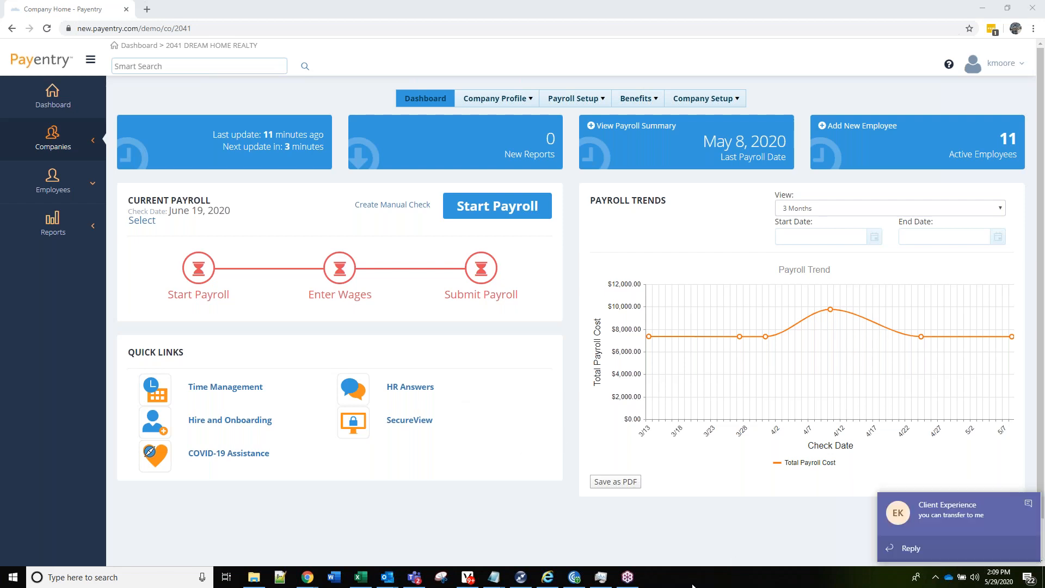
click(1027, 507)
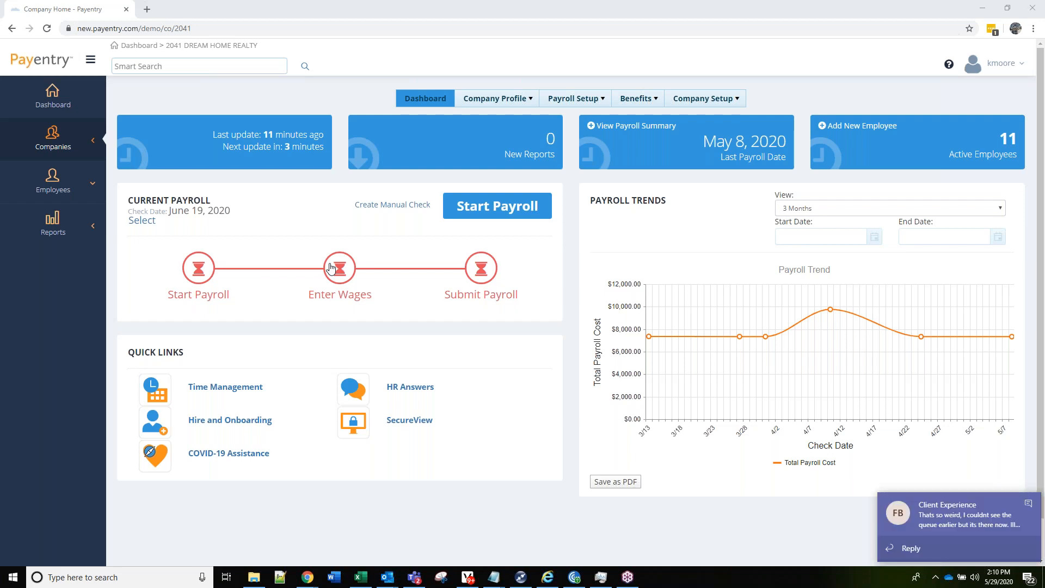
click(1028, 504)
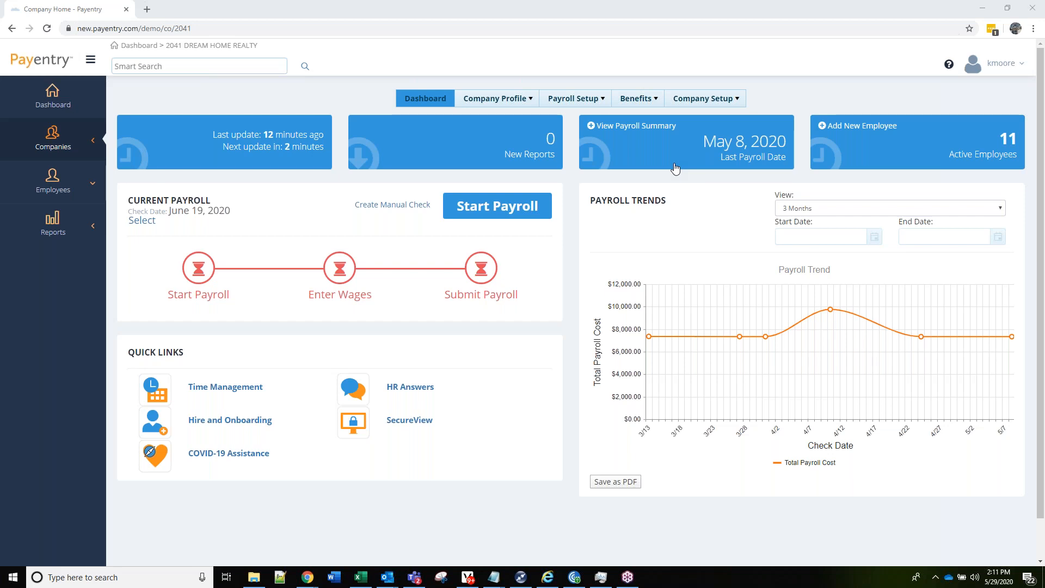
View the payroll summary report for the last payroll, read it from payroll totals to tax deposits, and close it.
click(607, 131)
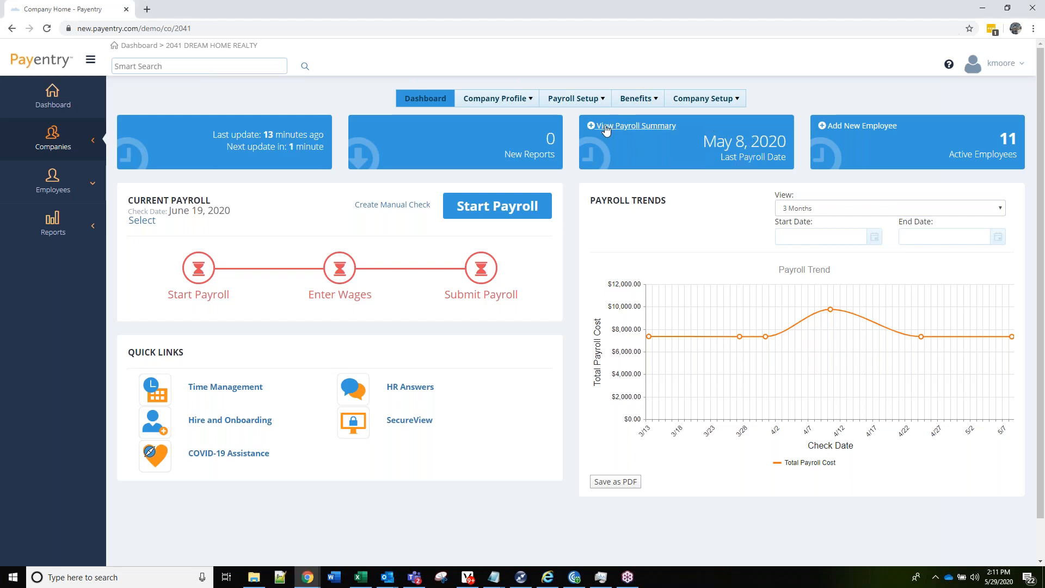
click(606, 128)
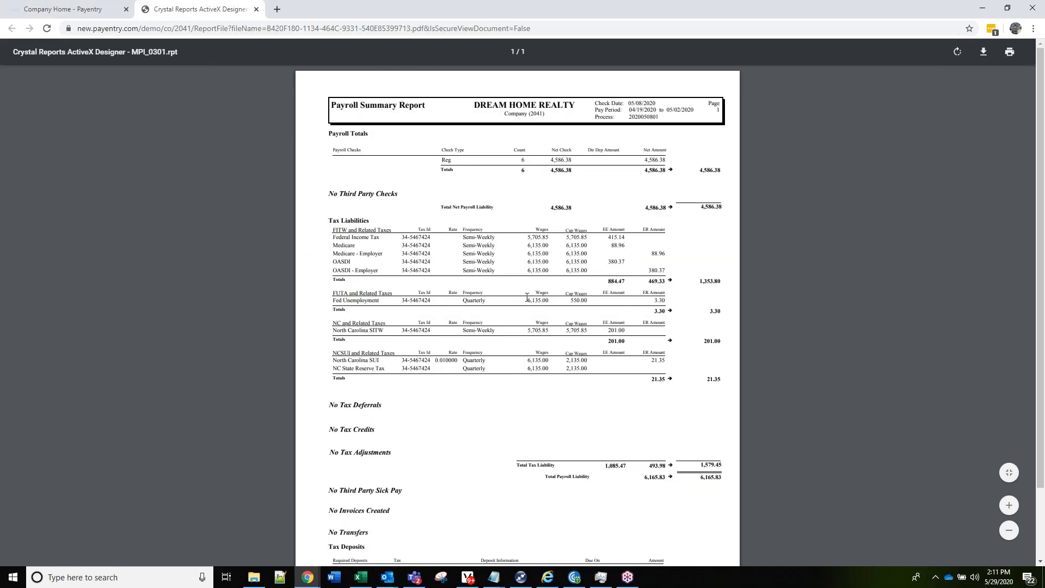
scroll(686, 306, down, 3)
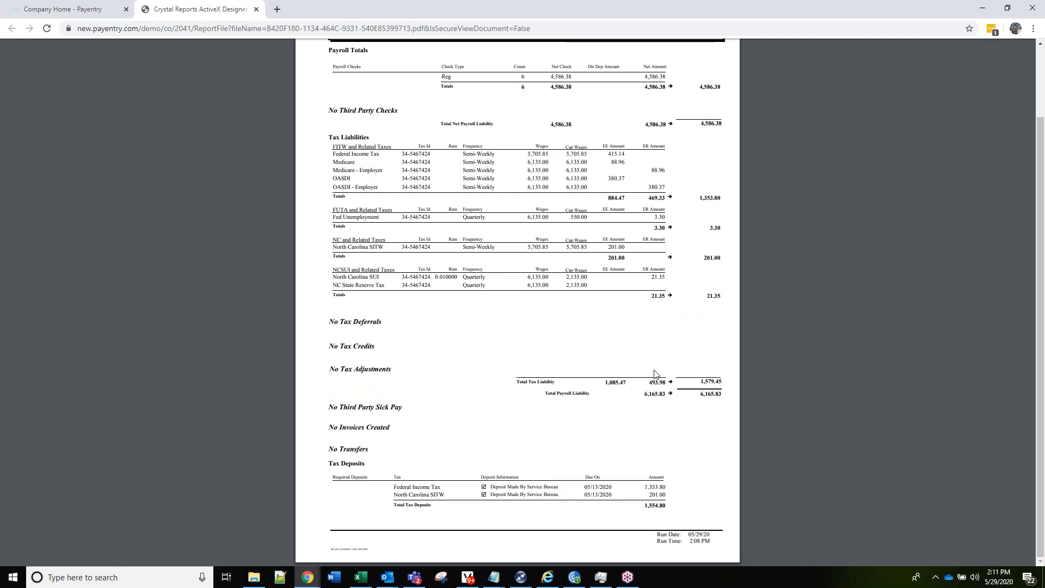
scroll(643, 420, up, 3)
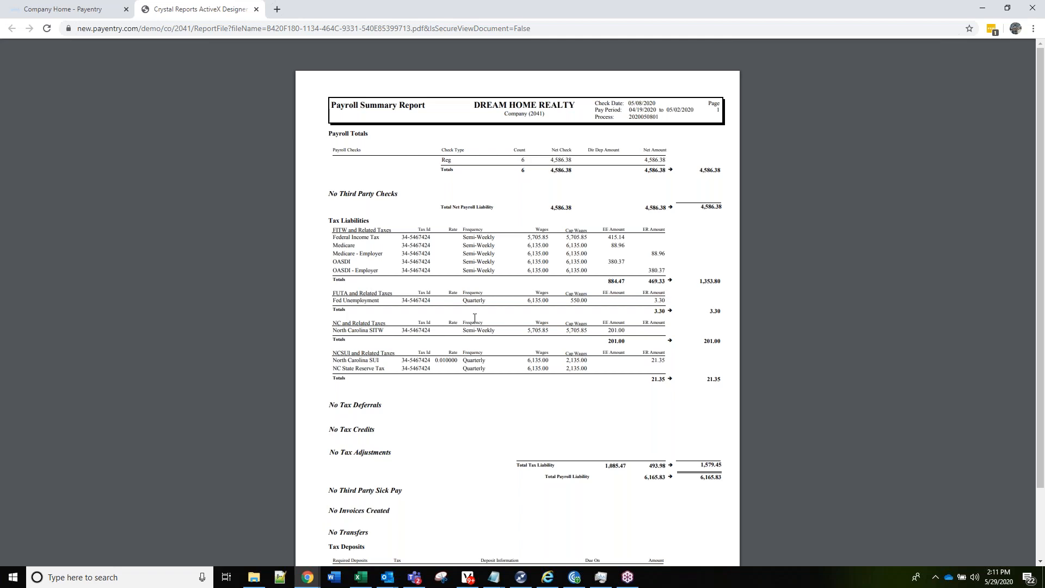
scroll(698, 332, down, 3)
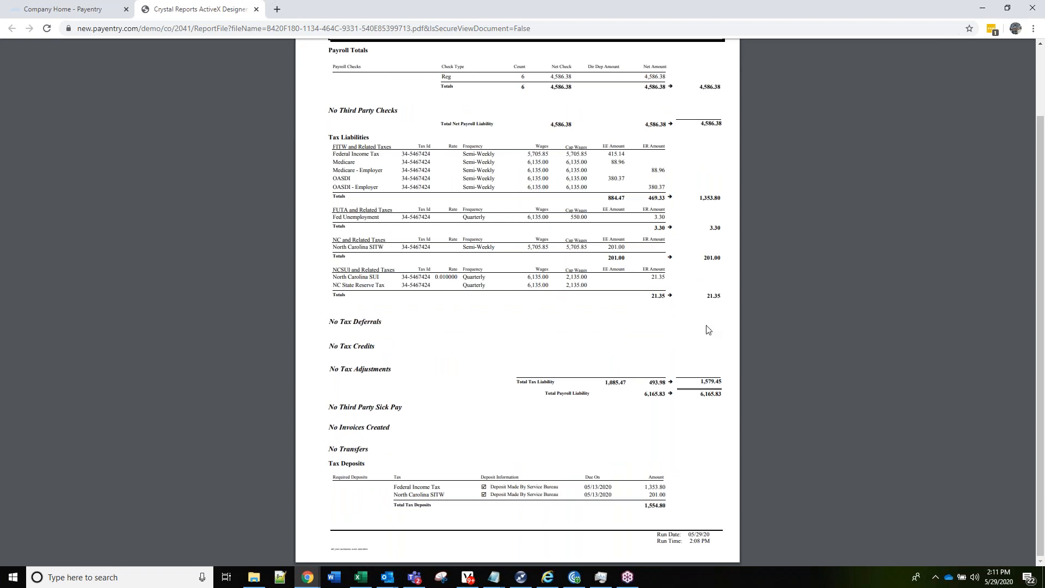
scroll(707, 329, up, 3)
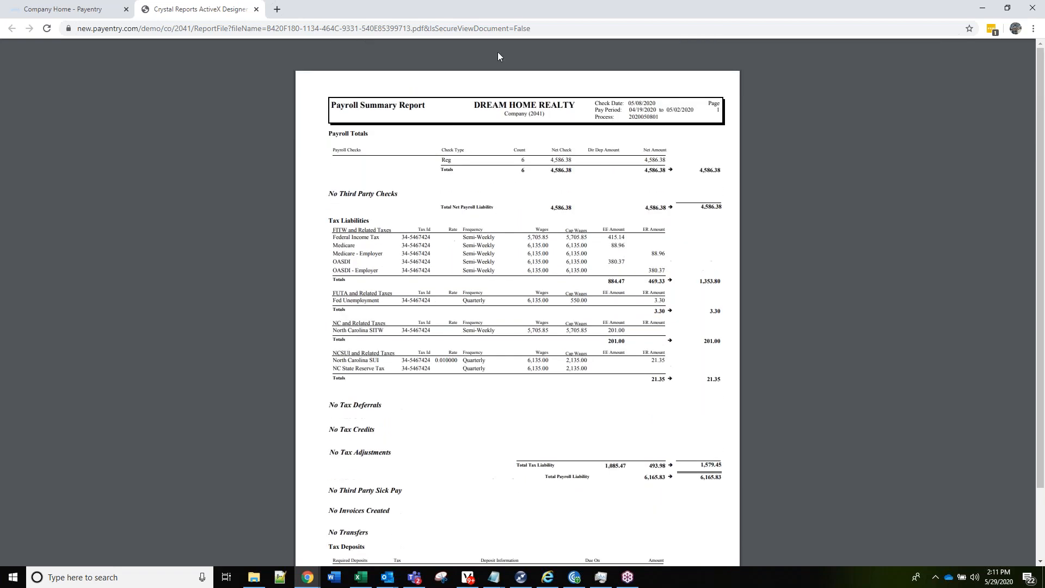
click(256, 9)
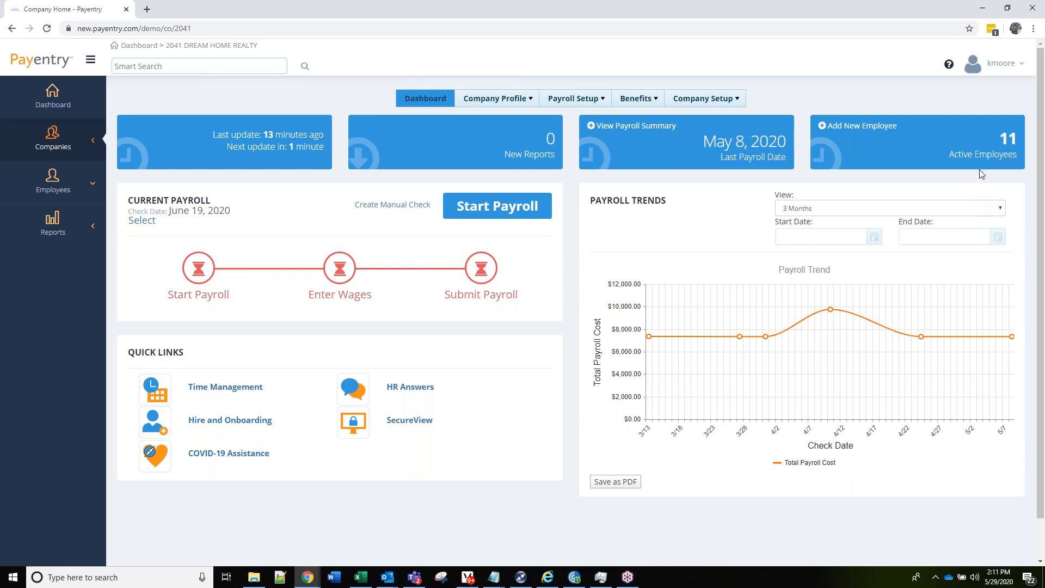
Open the form for adding a new employee, review its sections down to the tax details, and cancel without entering anything.
click(872, 129)
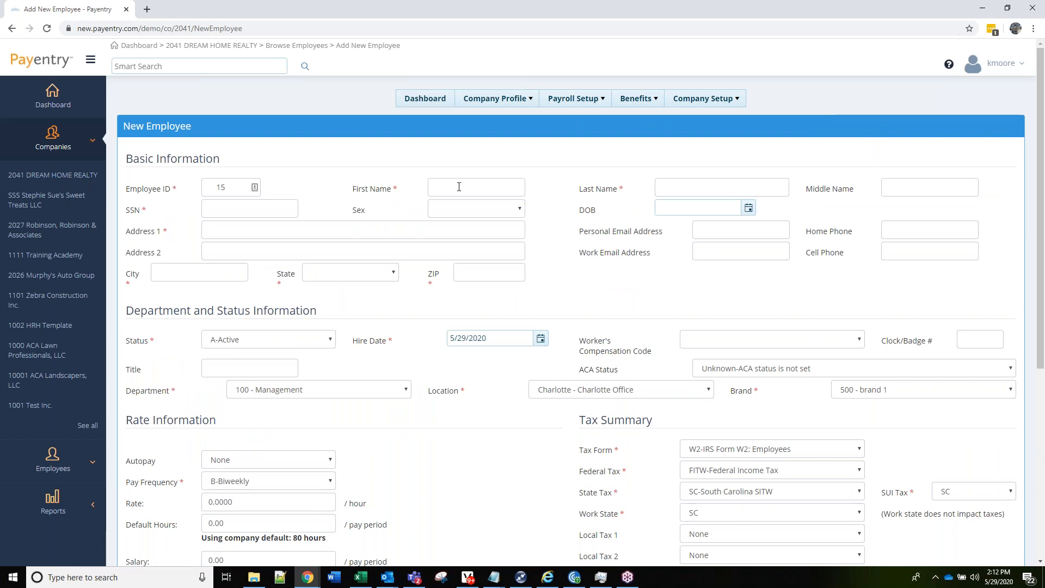
click(91, 140)
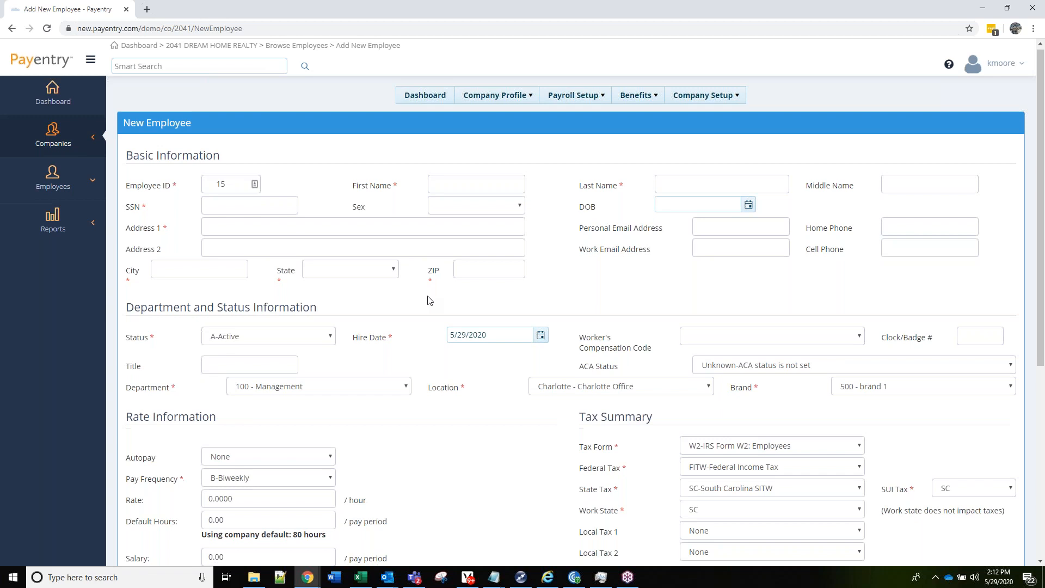
scroll(428, 300, down, 4)
scroll(428, 300, down, 1)
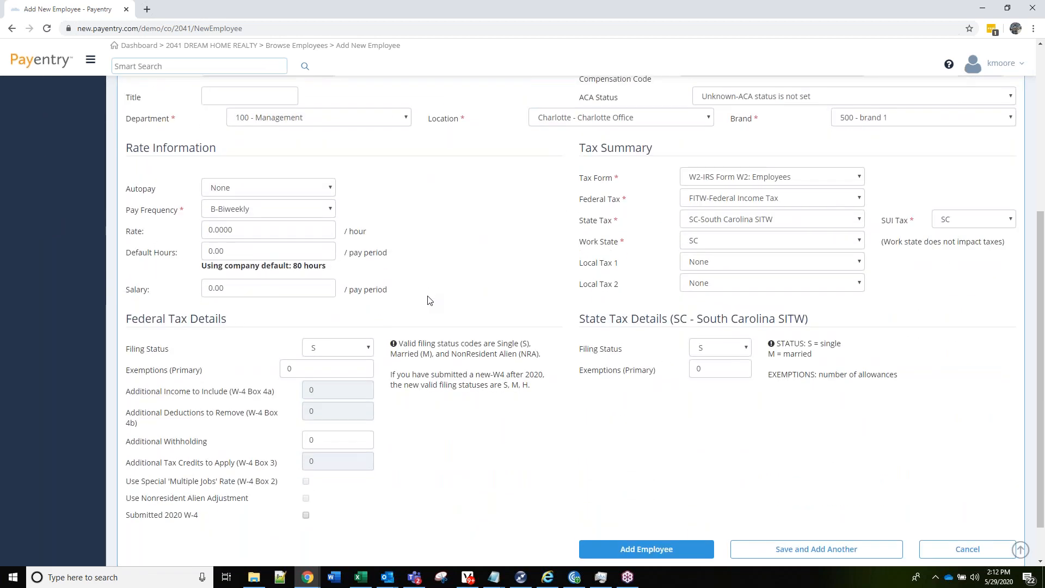
scroll(430, 300, down, 1)
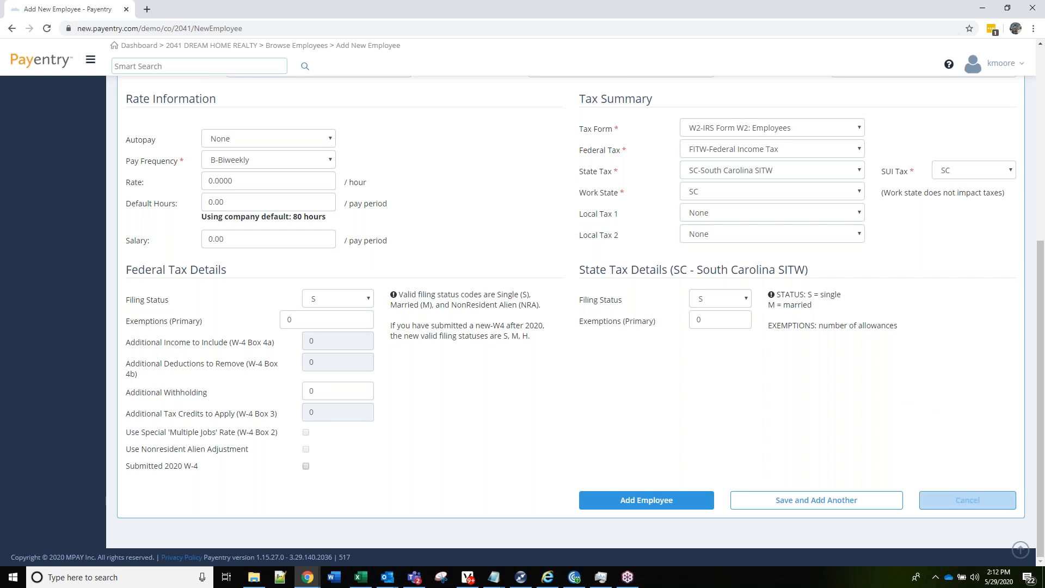
click(952, 503)
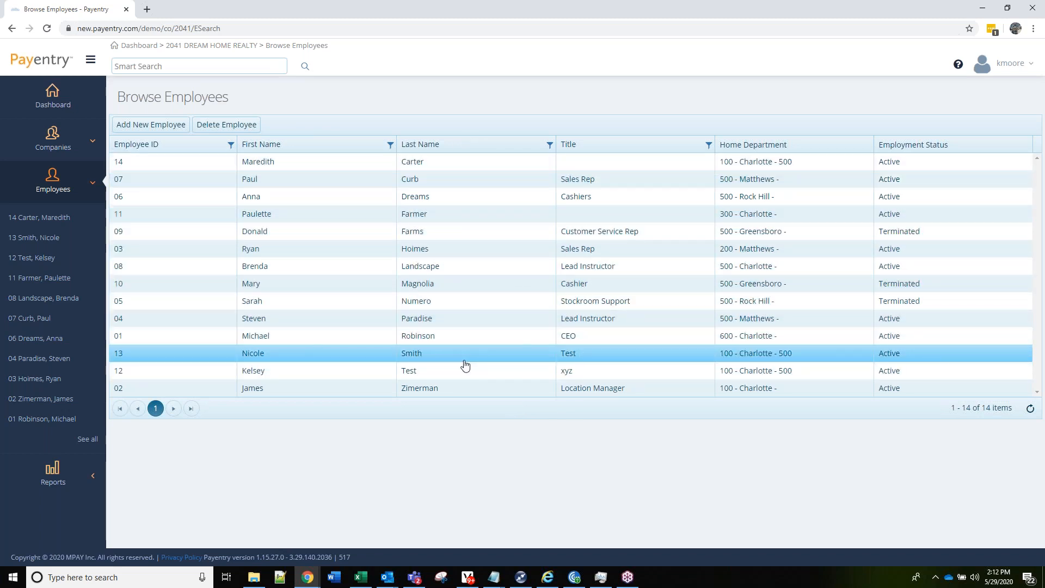
Sort the employee list by Employee ID and clear the sorting again.
click(132, 145)
click(162, 145)
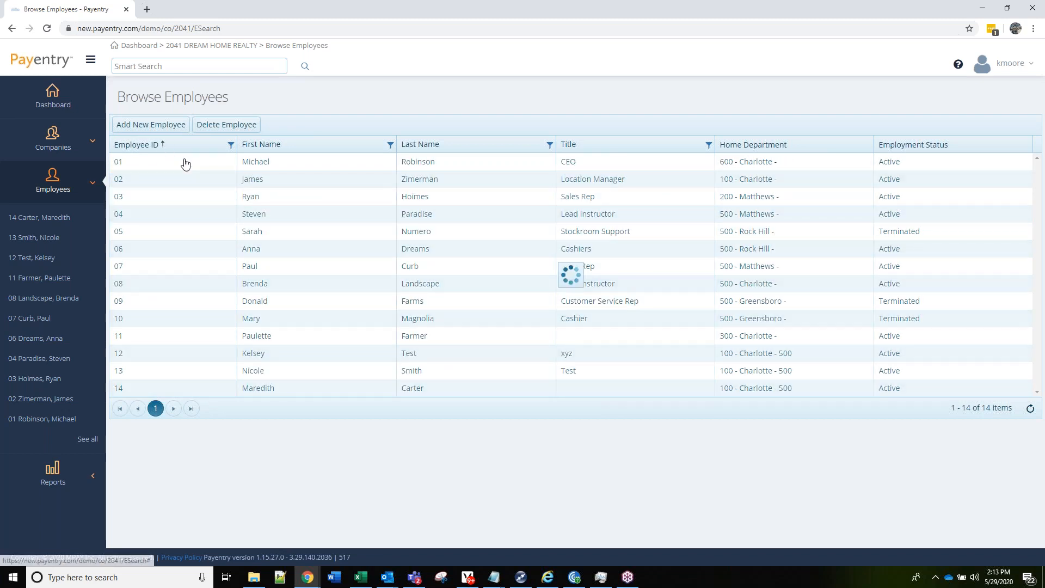
click(130, 144)
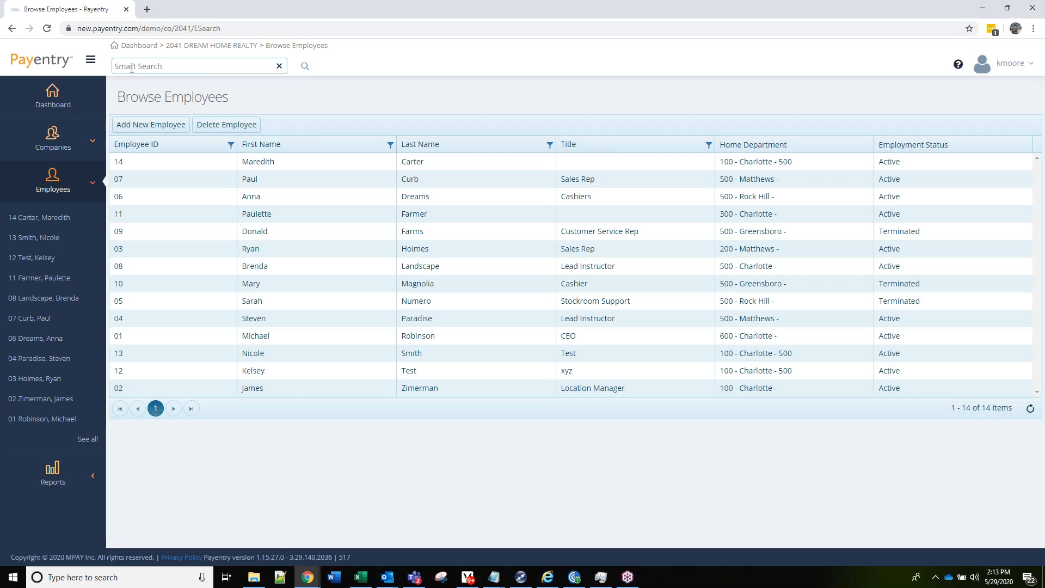
Find the terminated cashier by last name with the smart search and open that employee's record in the current company.
click(132, 67)
text(magno)
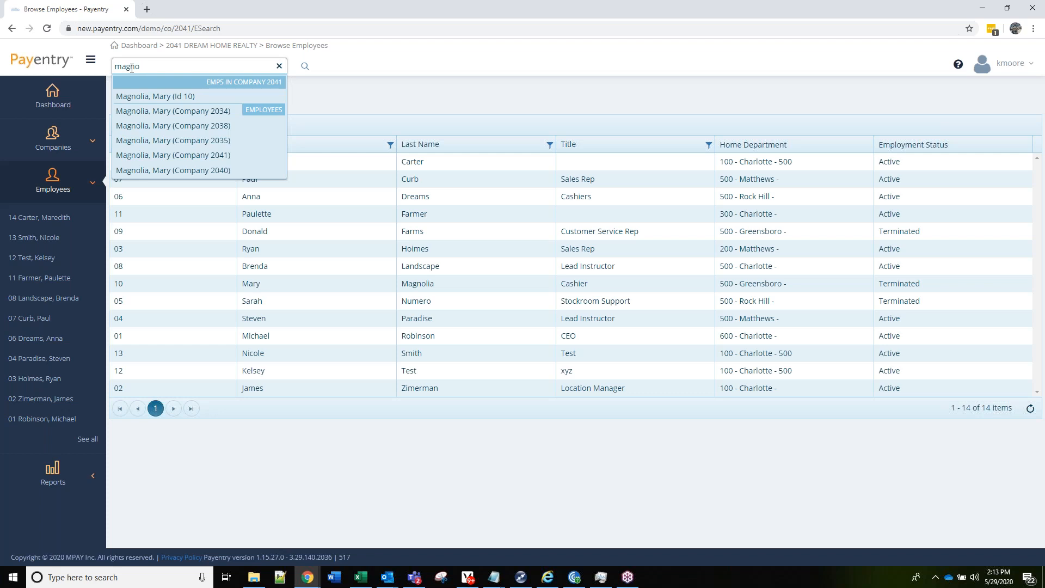
click(144, 96)
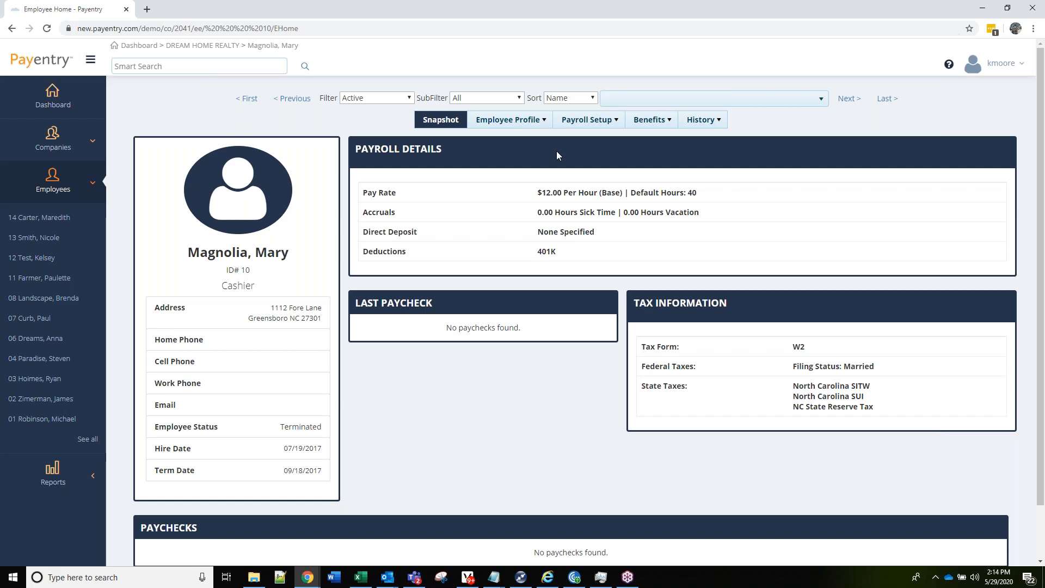
Search for the same employee's full last name to view the matches across companies, and clear the search.
click(175, 67)
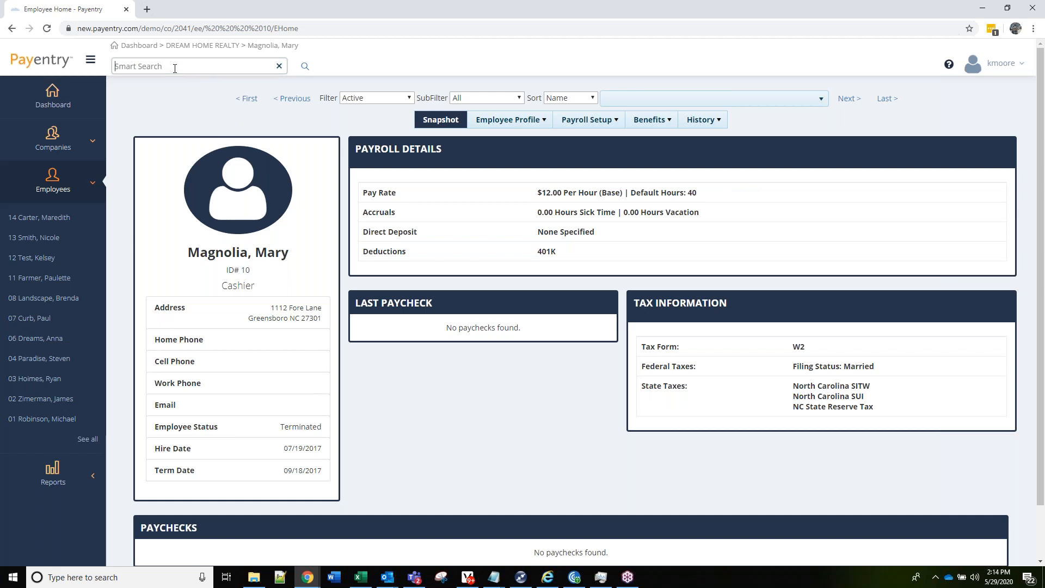
text(magnolia)
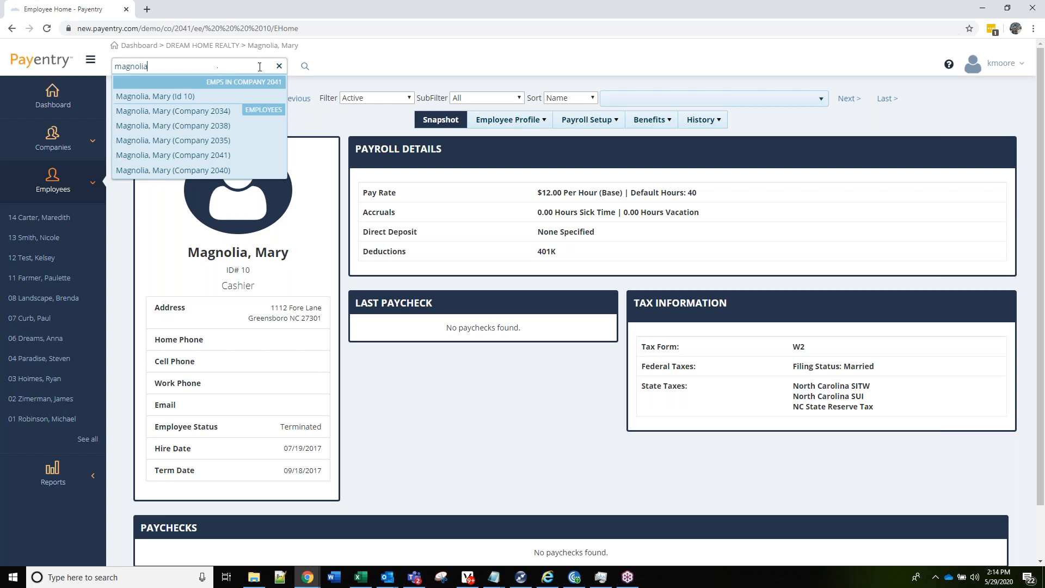
click(280, 66)
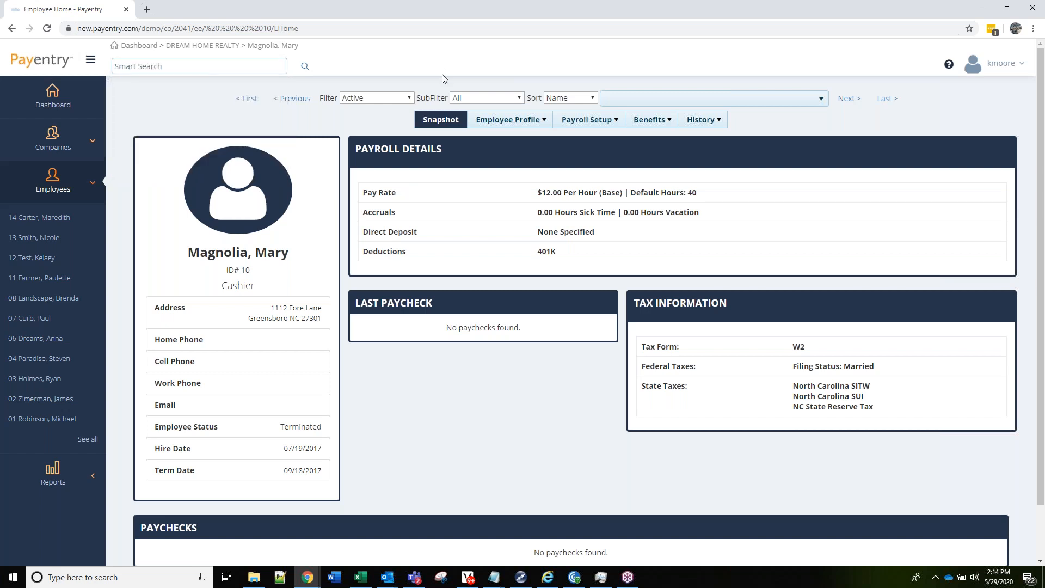
Switch to the active location manager's record and review the snapshot from payroll details down to the paychecks.
click(633, 101)
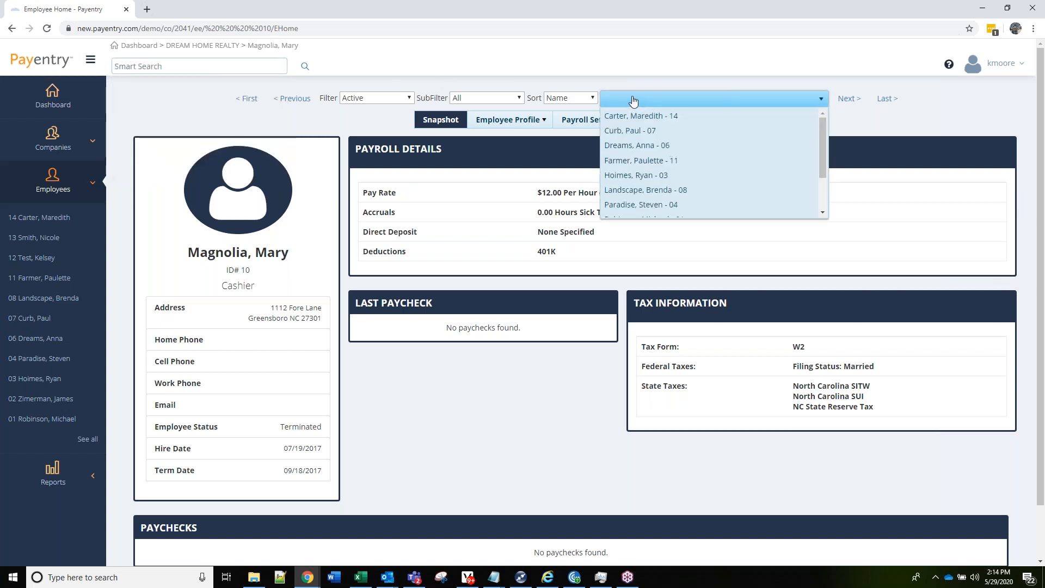
scroll(650, 142, down, 1)
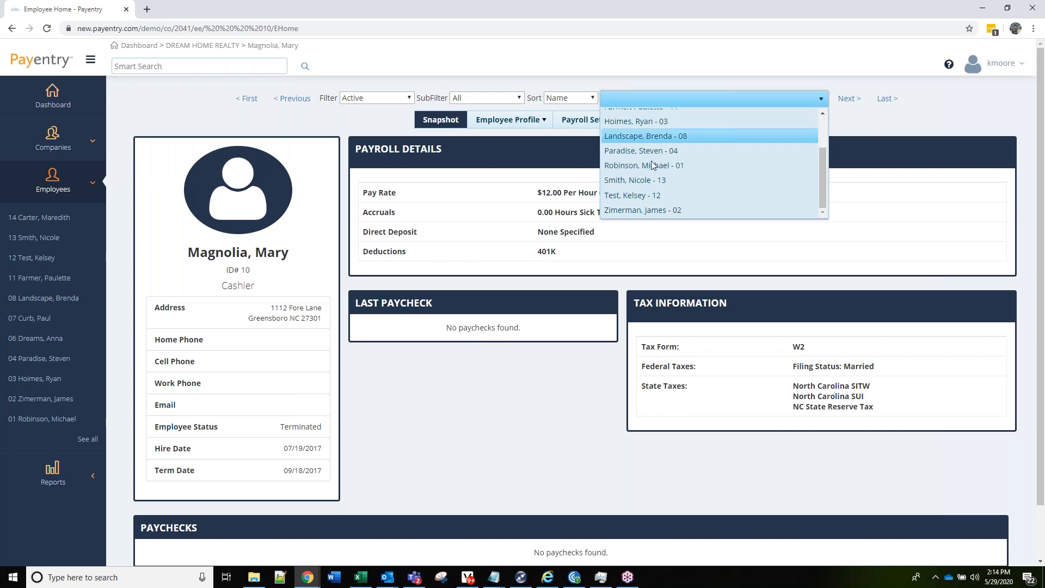
click(640, 212)
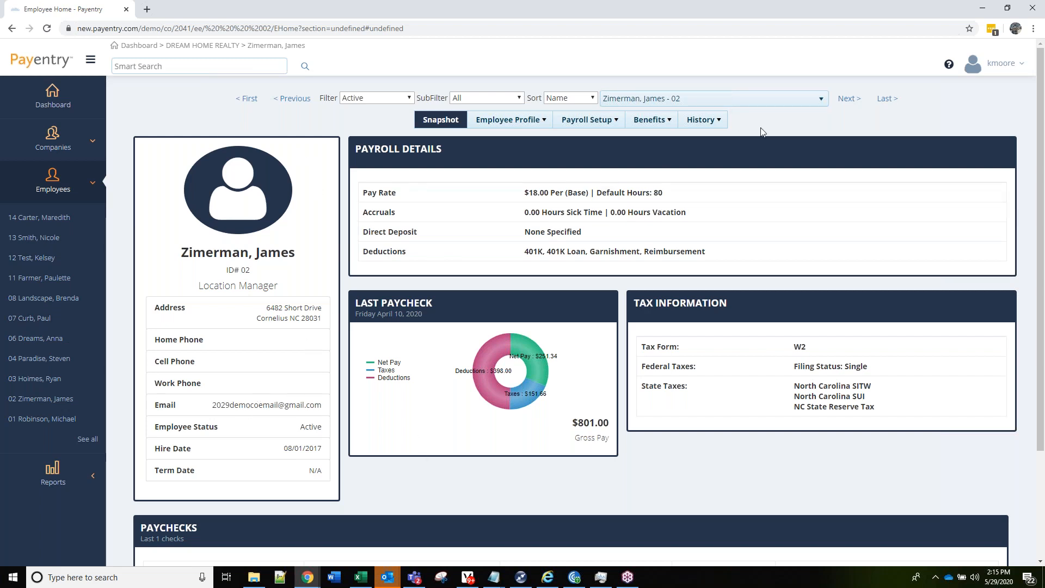
scroll(501, 240, down, 2)
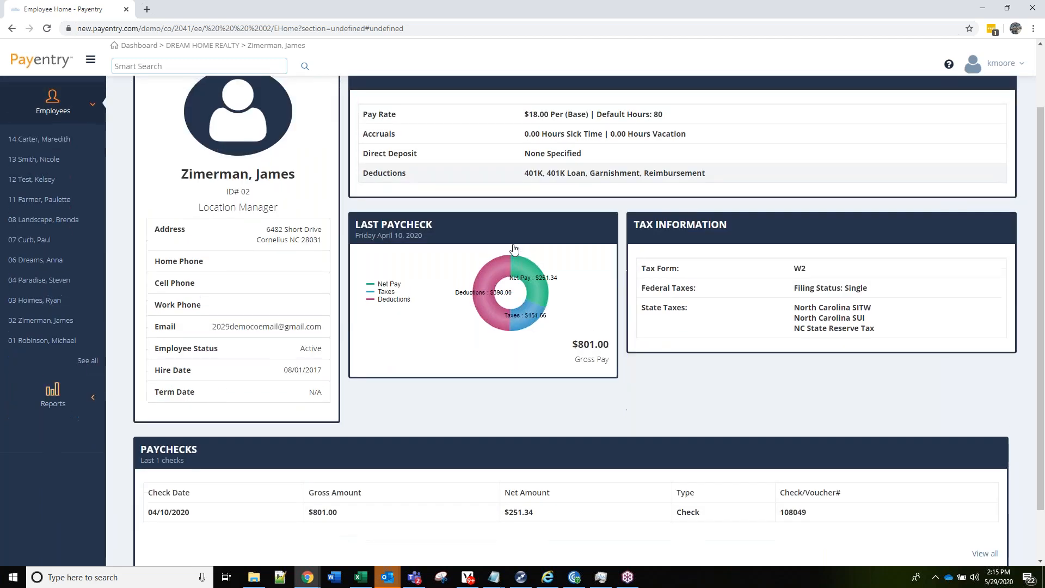
scroll(733, 292, down, 1)
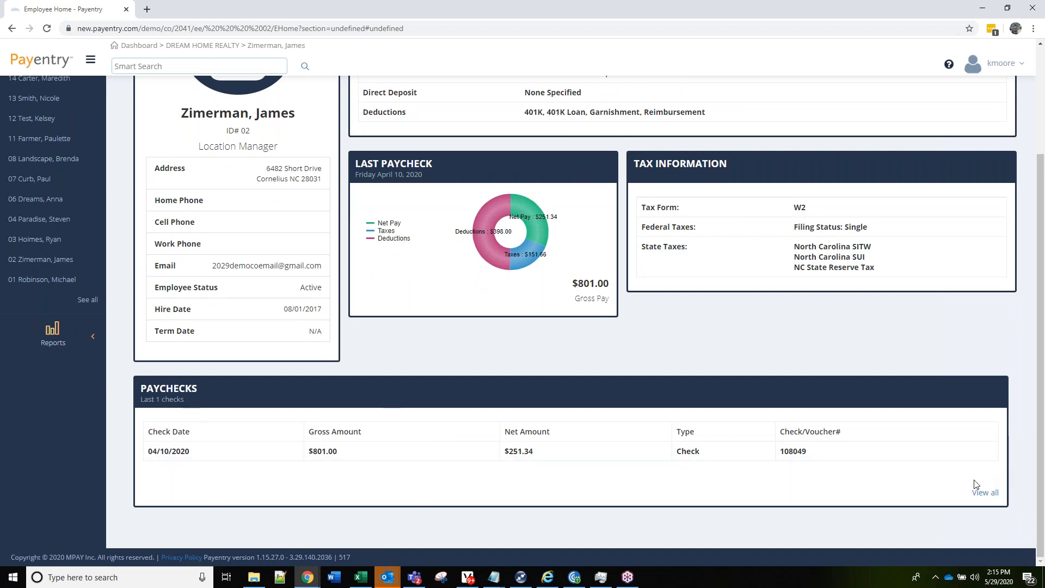
scroll(956, 491, up, 1)
scroll(955, 491, up, 3)
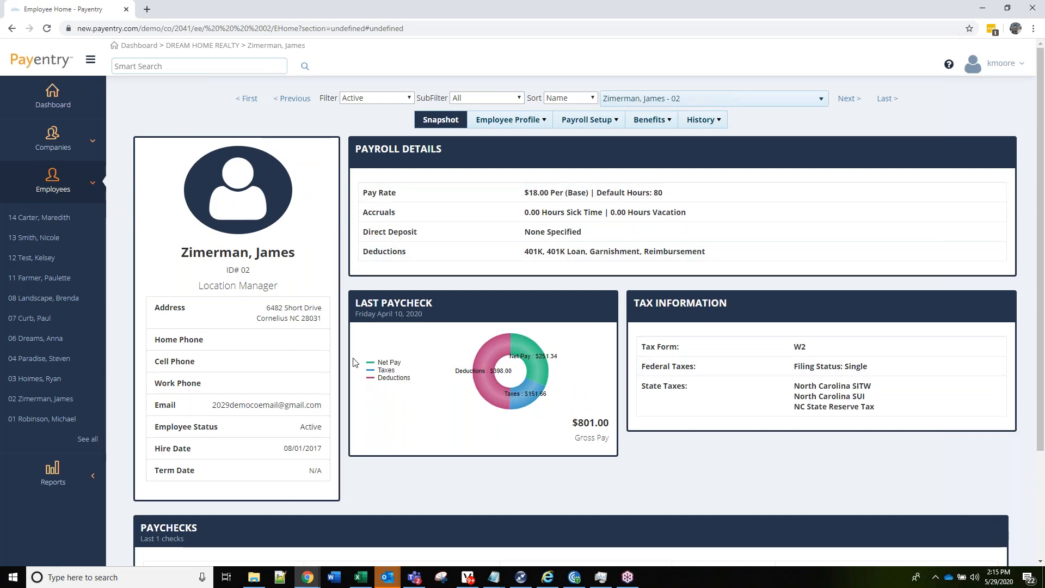
Open the employee's basic information from the snapshot's address, review the demographic fields, and return to the snapshot.
click(290, 315)
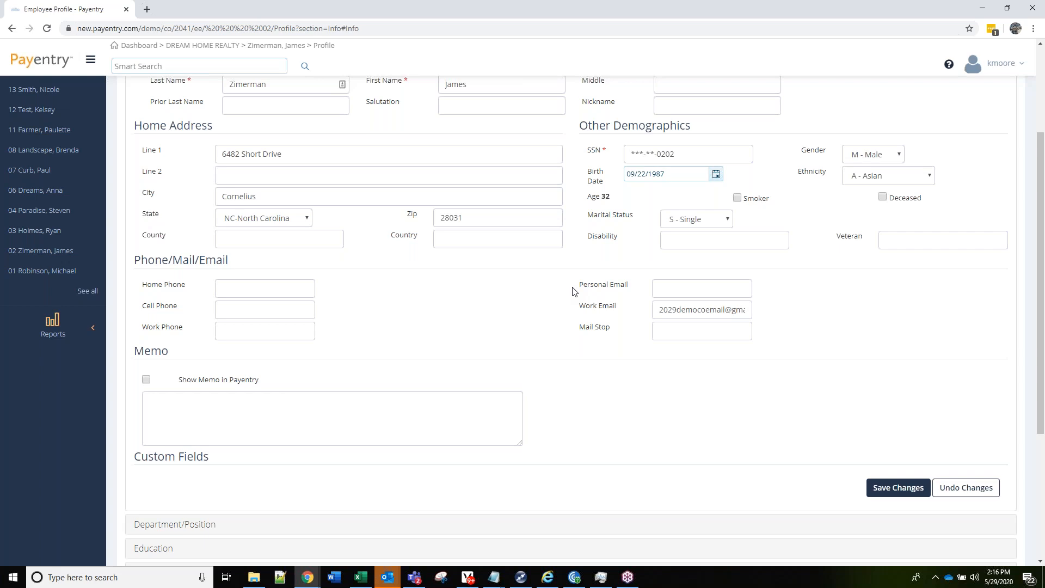
scroll(574, 292, up, 1)
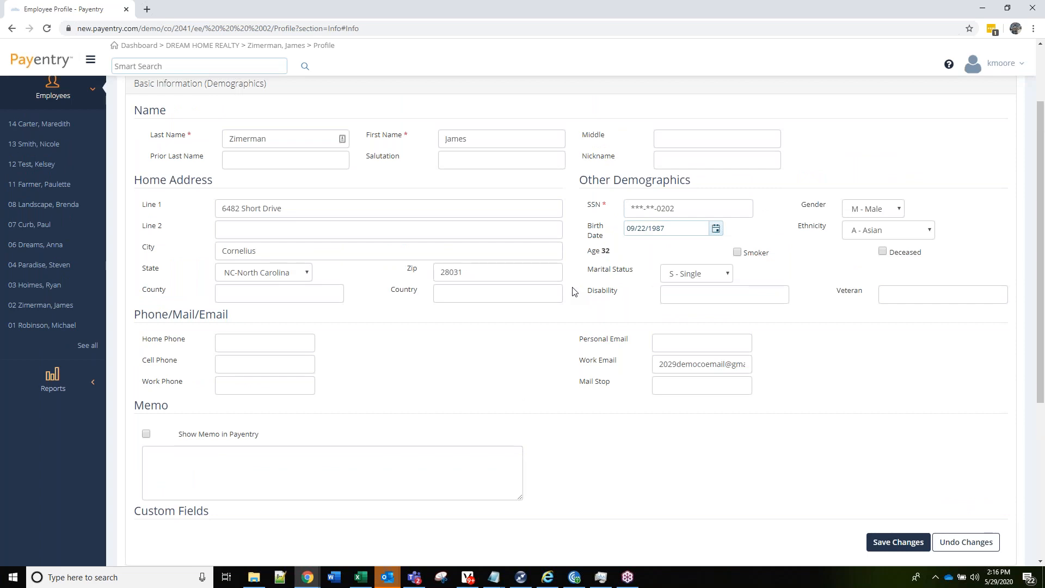
scroll(577, 293, up, 2)
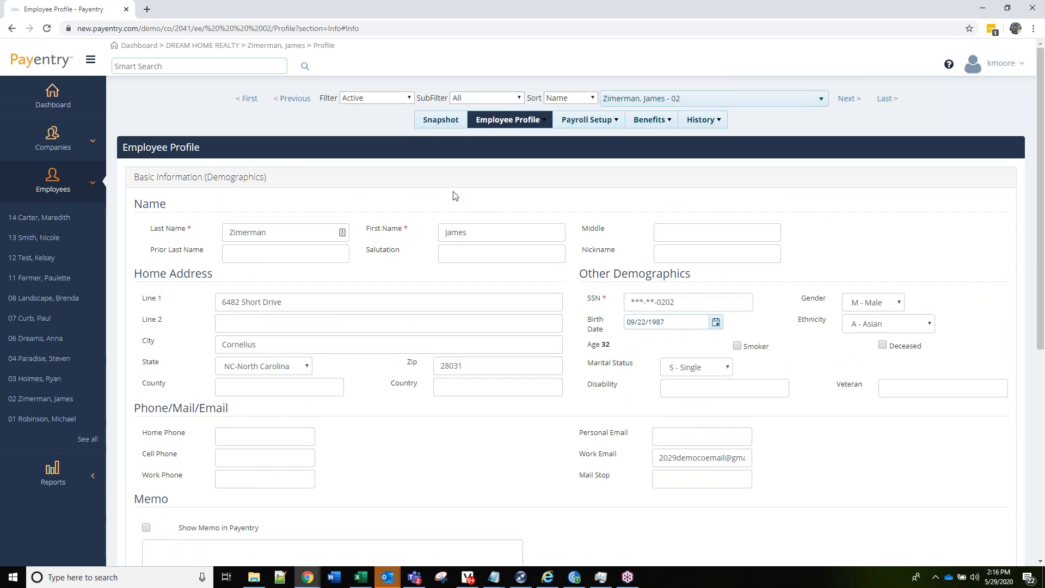
click(441, 120)
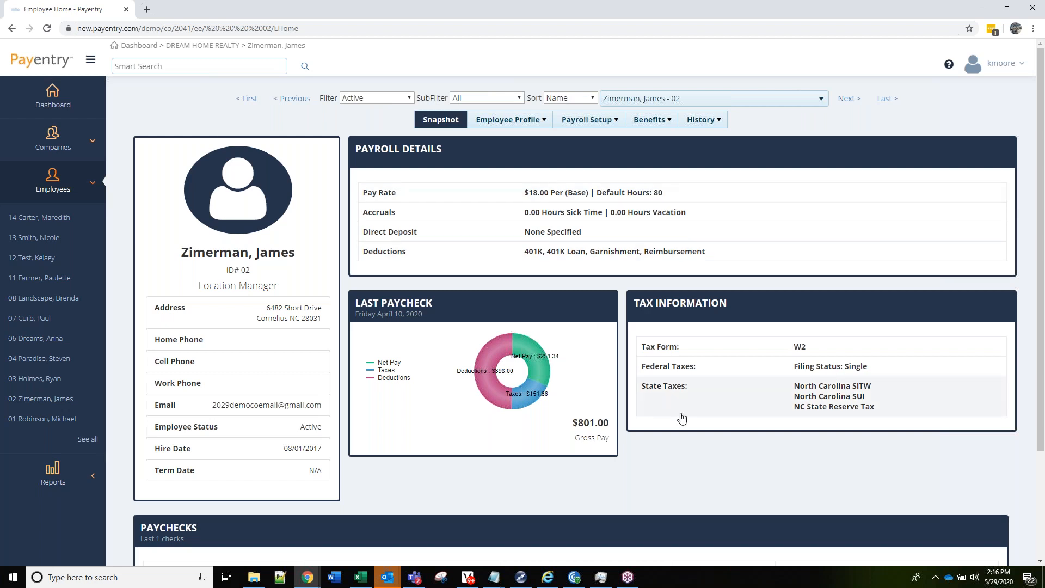
scroll(681, 418, down, 1)
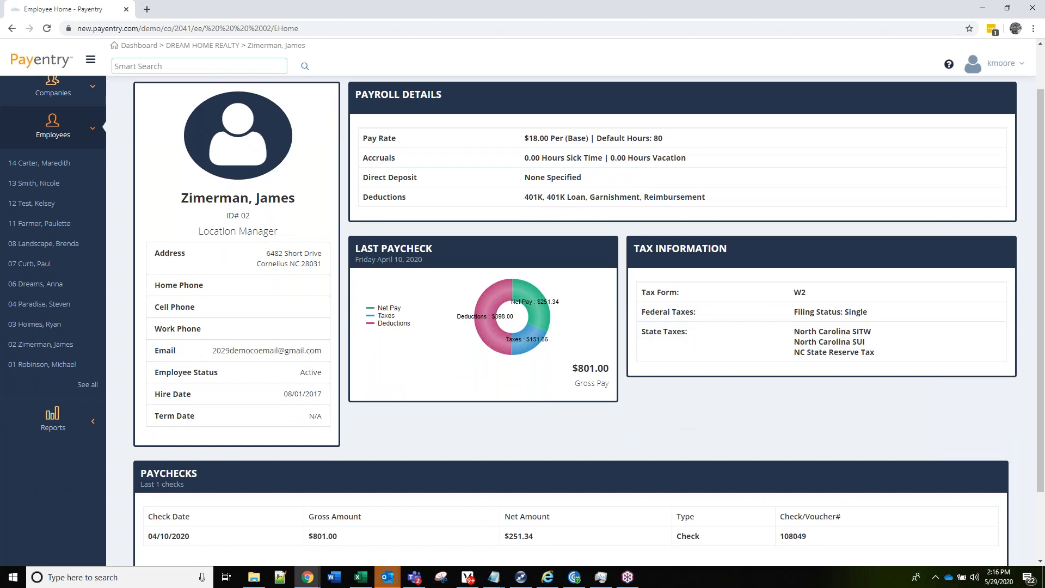
Look over the profile, payroll setup, benefits and history options for the employee, and open Where's Miscellaneous under payroll setup.
scroll(673, 430, up, 1)
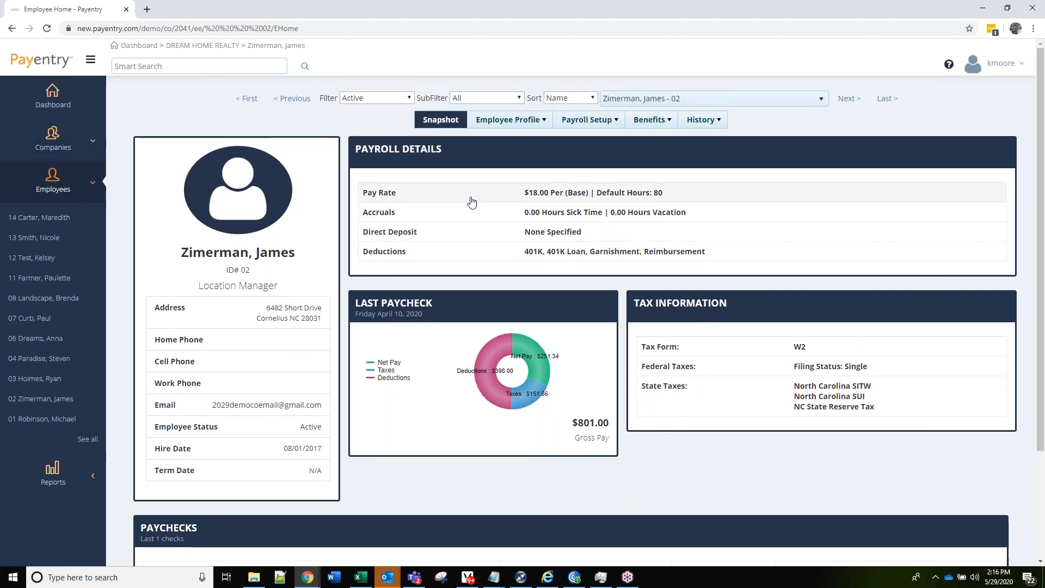
mouse_move(535, 125)
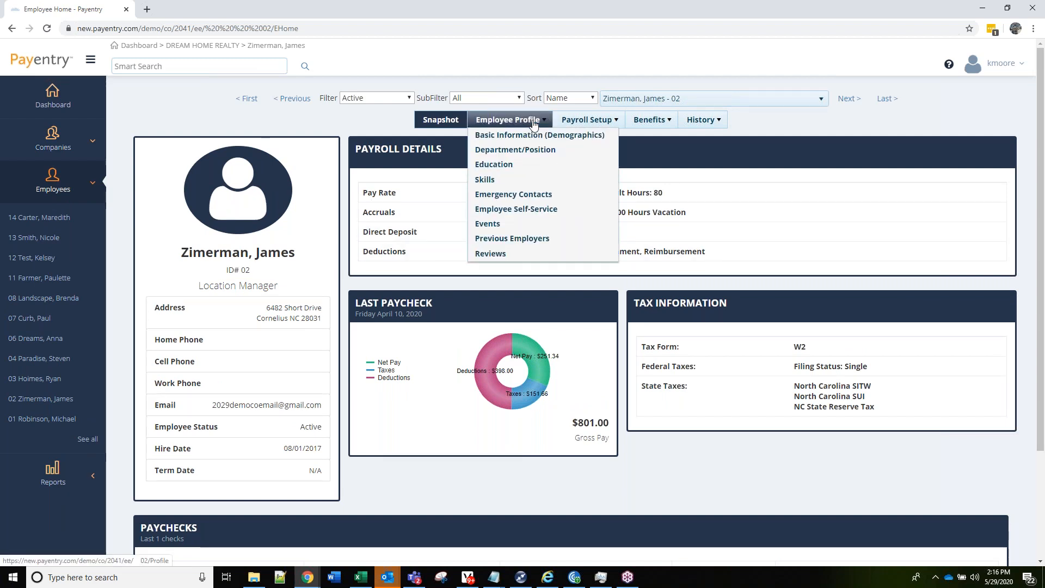
mouse_move(586, 126)
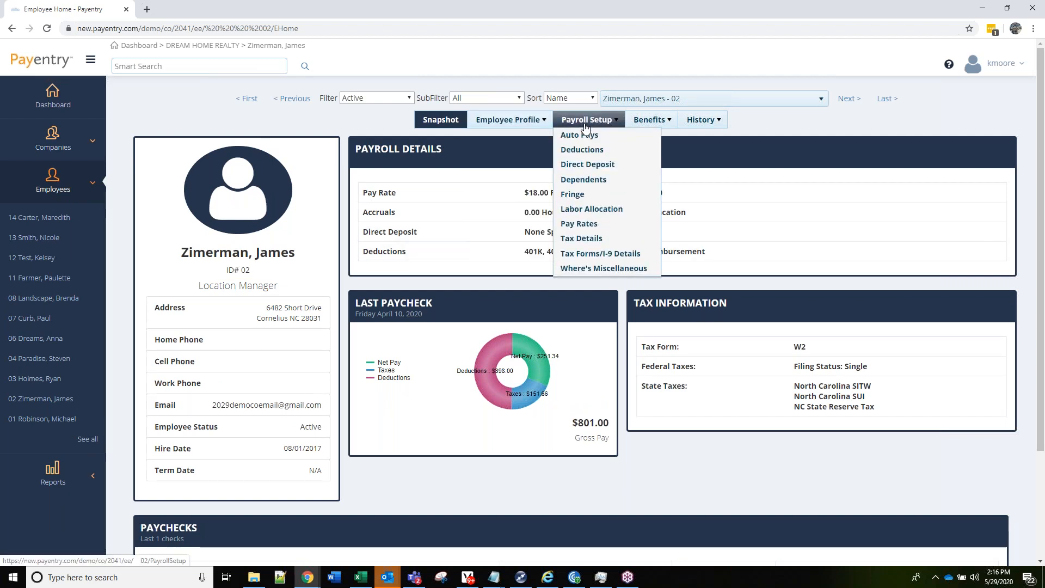
mouse_move(644, 125)
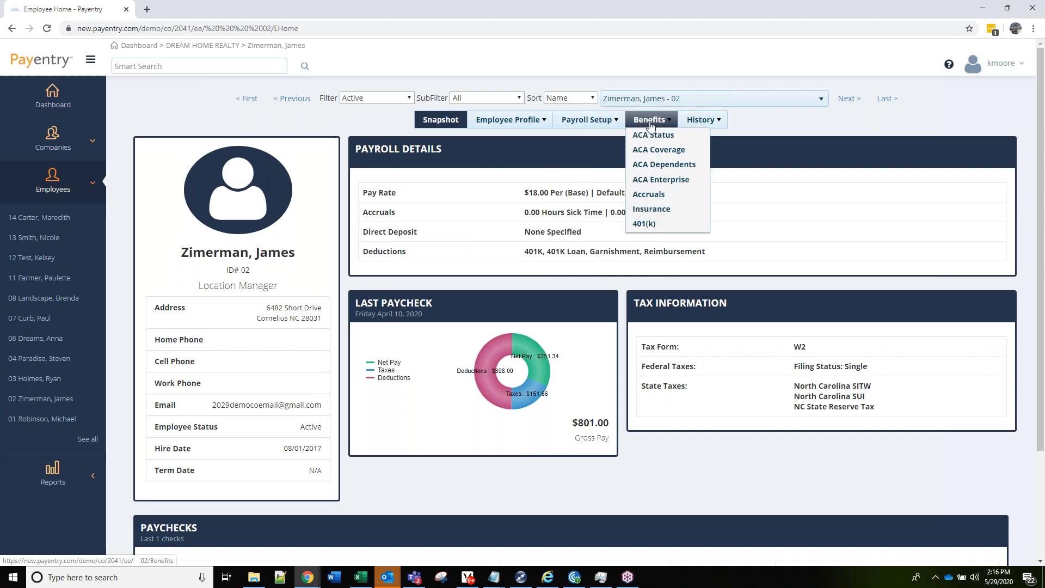
mouse_move(692, 124)
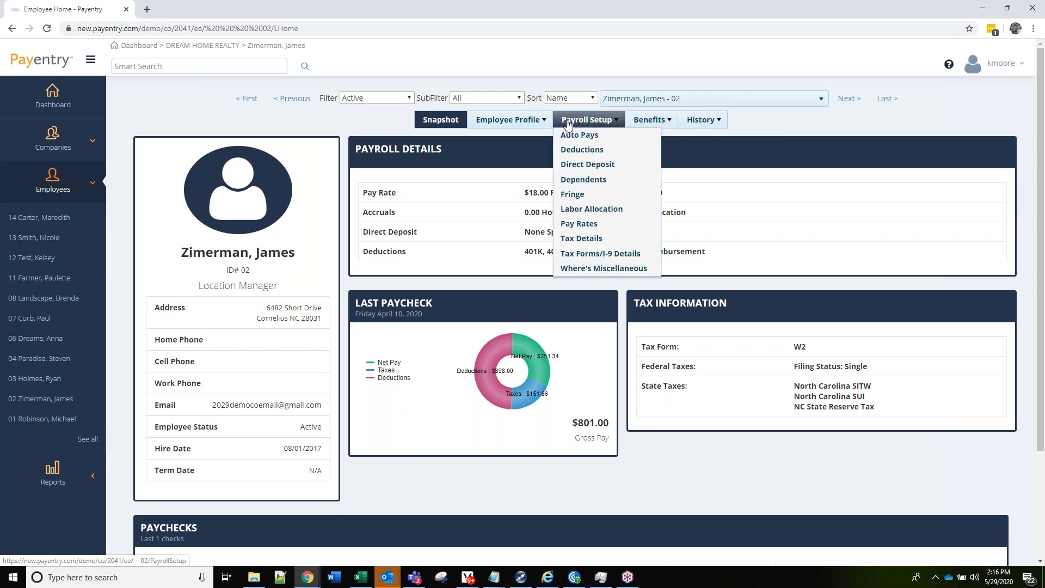
click(604, 269)
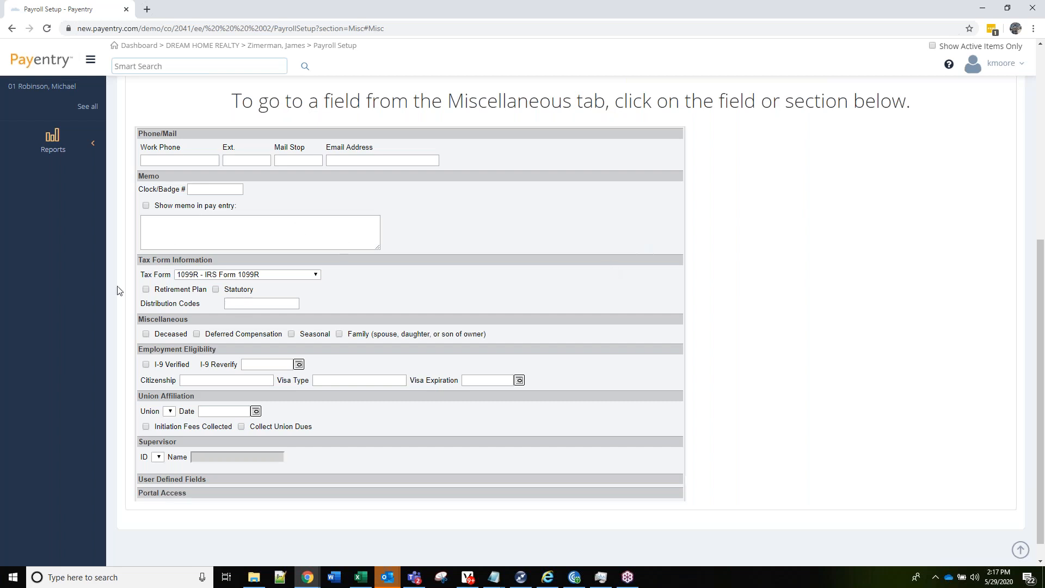
Examine the Where's Miscellaneous field map, dismiss the e-mail notification, and collapse and reopen the section.
scroll(181, 310, down, 1)
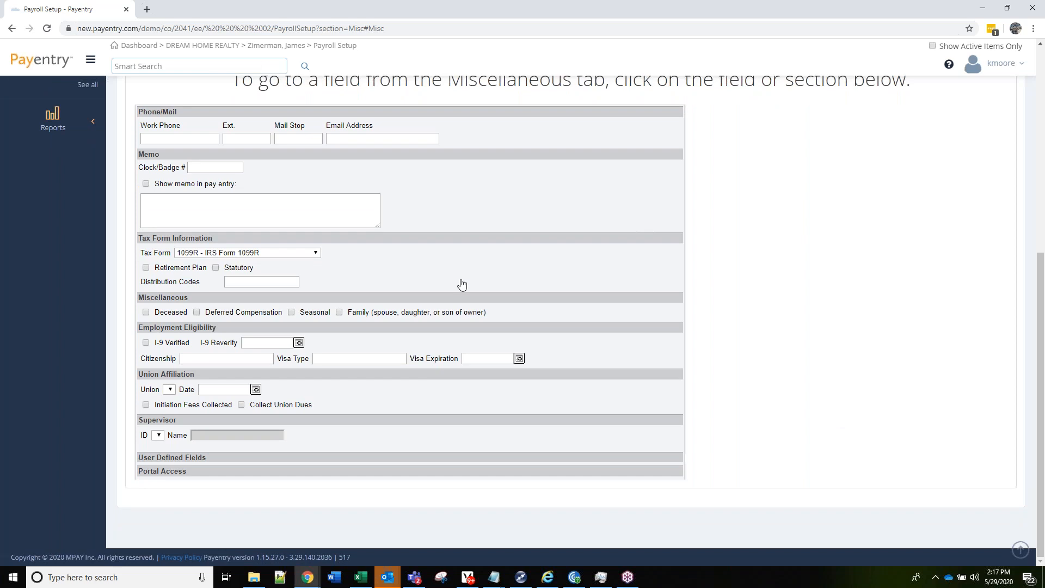
scroll(354, 350, up, 1)
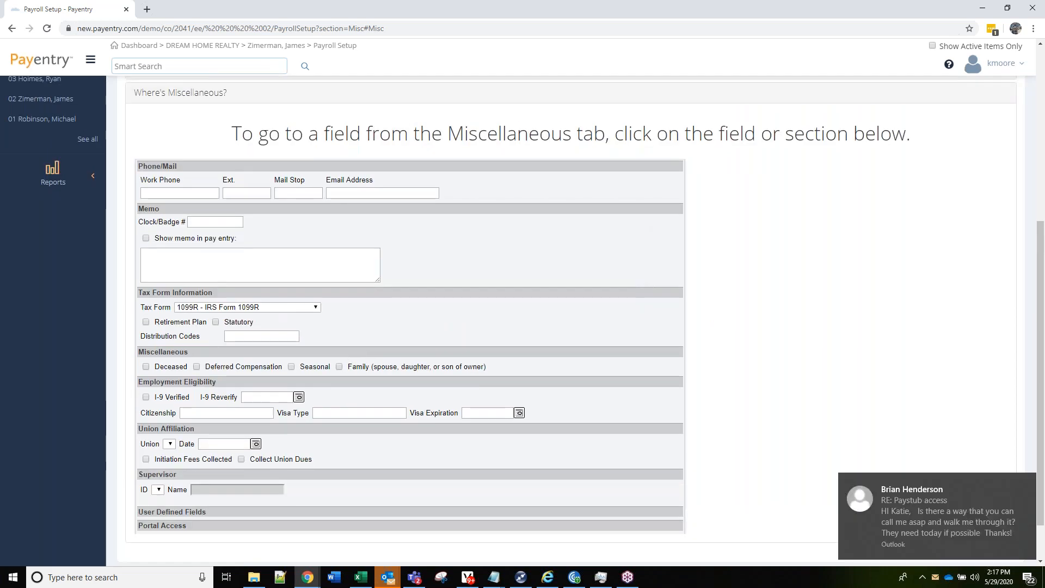
click(1032, 482)
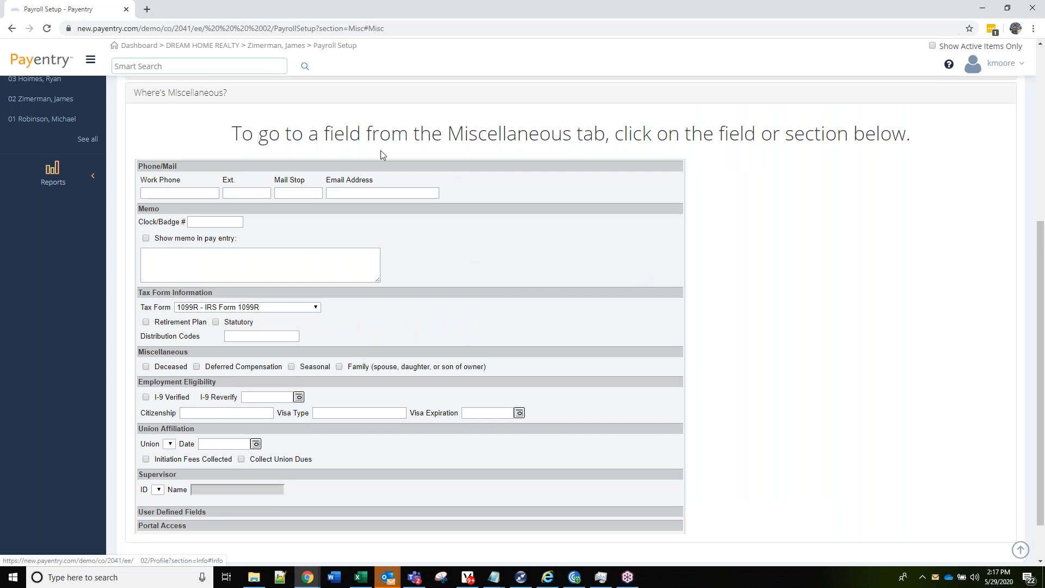
scroll(380, 150, up, 1)
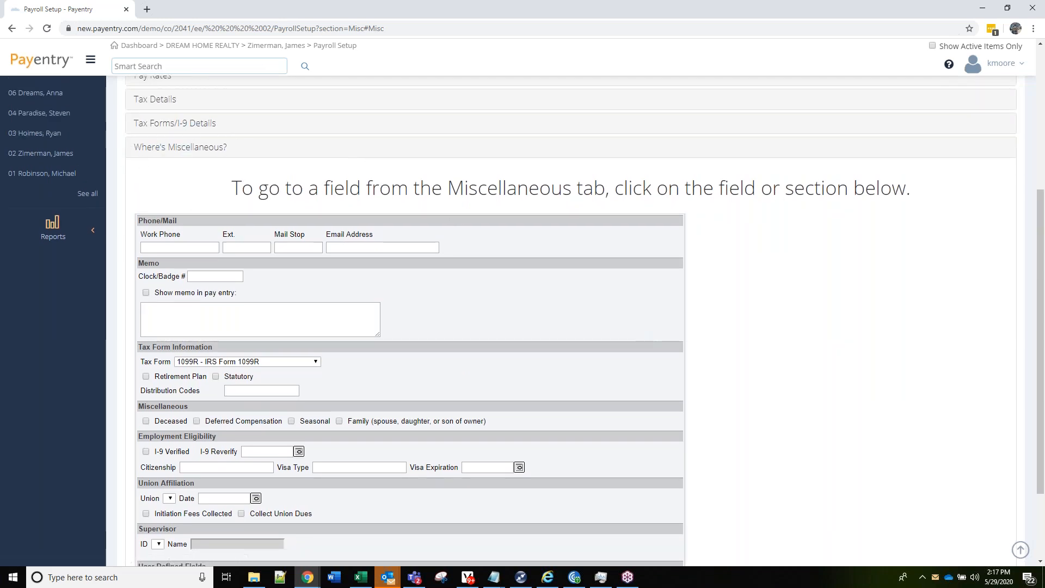
click(246, 154)
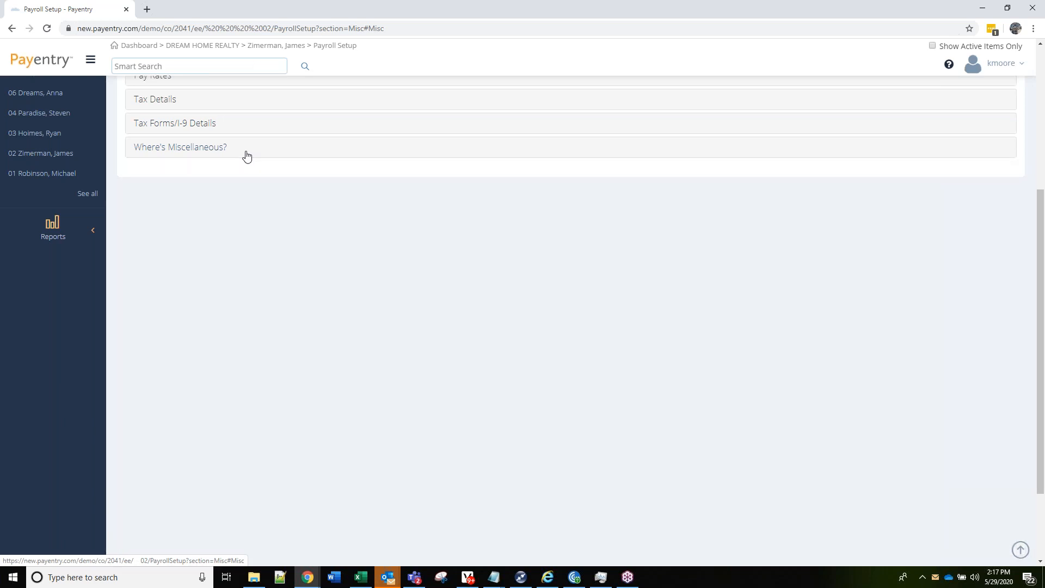
click(247, 156)
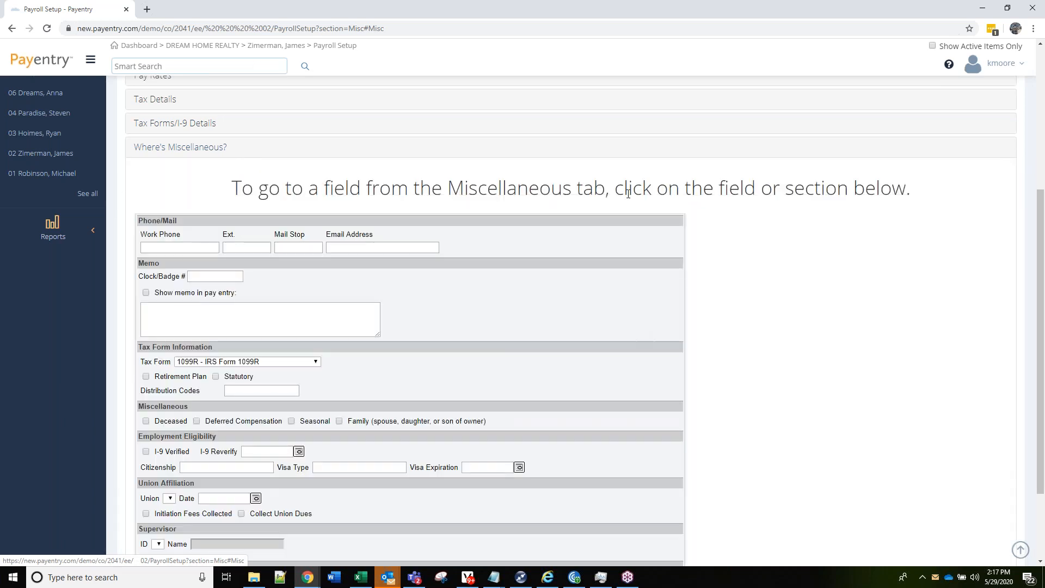
Follow the Tax Form field in the miscellaneous map to the employee's tax forms and I-9 details.
scroll(675, 267, down, 1)
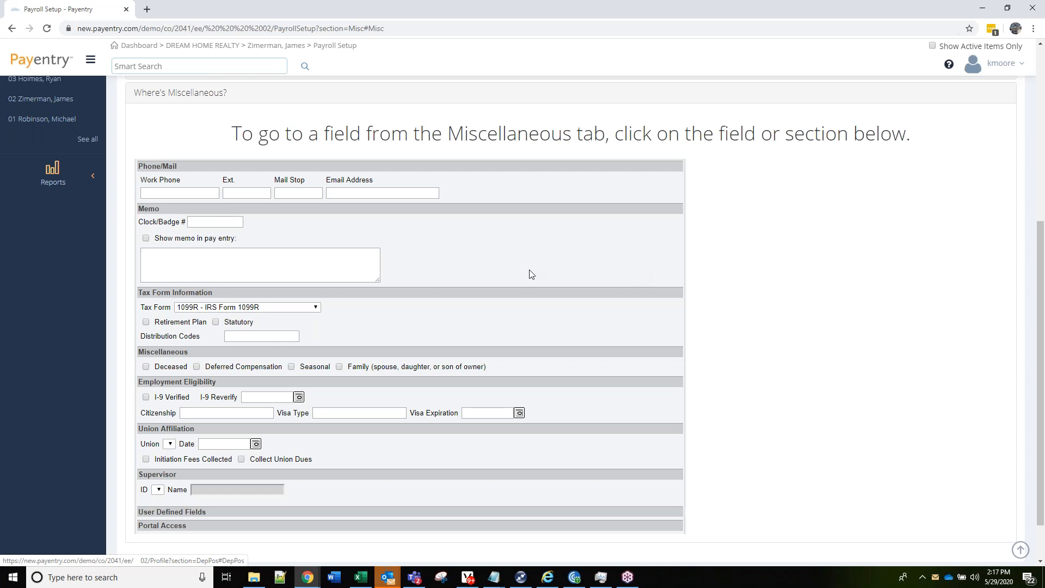
click(235, 311)
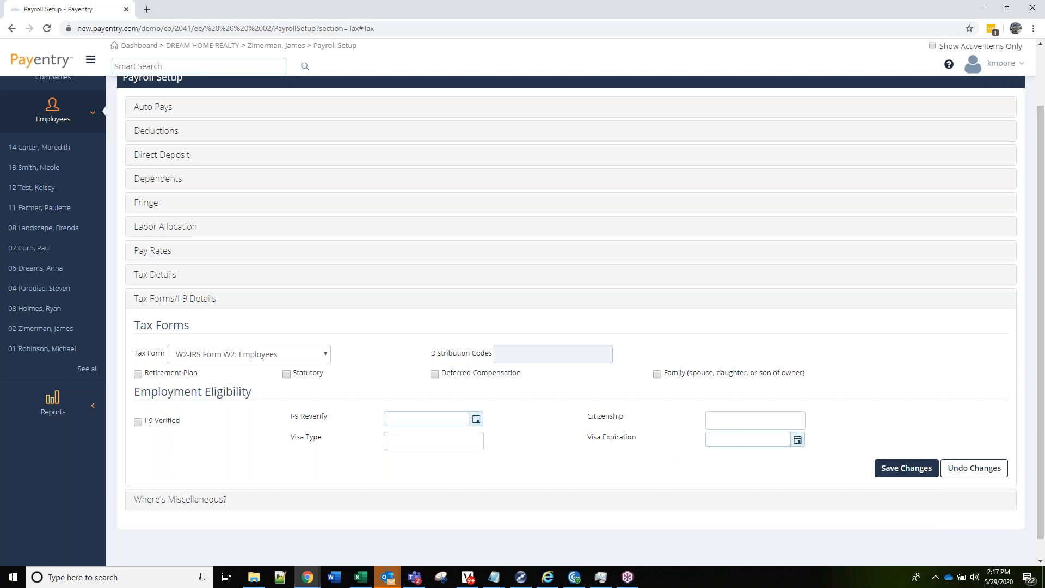
scroll(469, 298, up, 2)
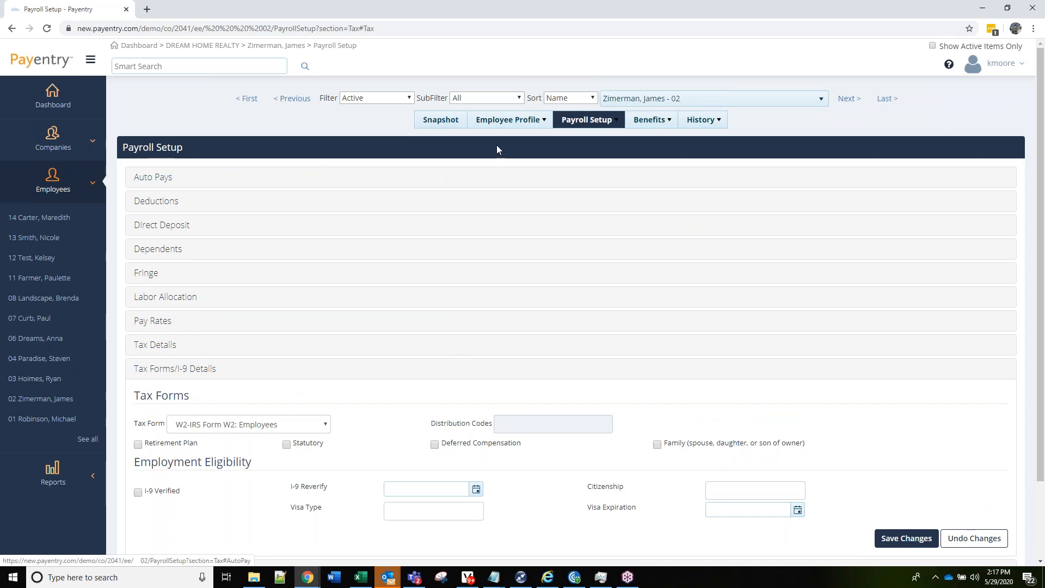
Open the employee's deductions list in payroll setup.
mouse_move(587, 128)
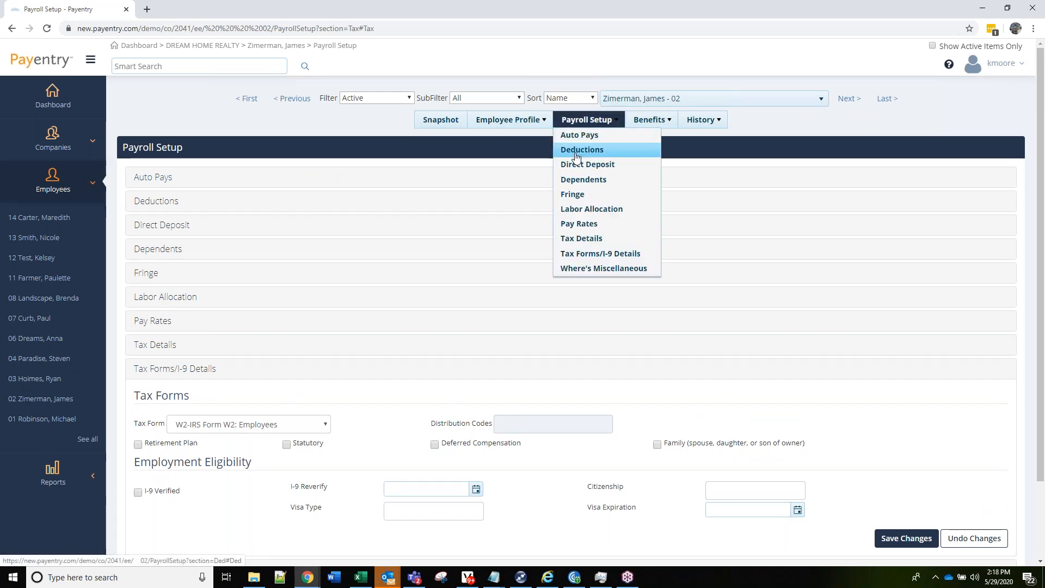
click(577, 155)
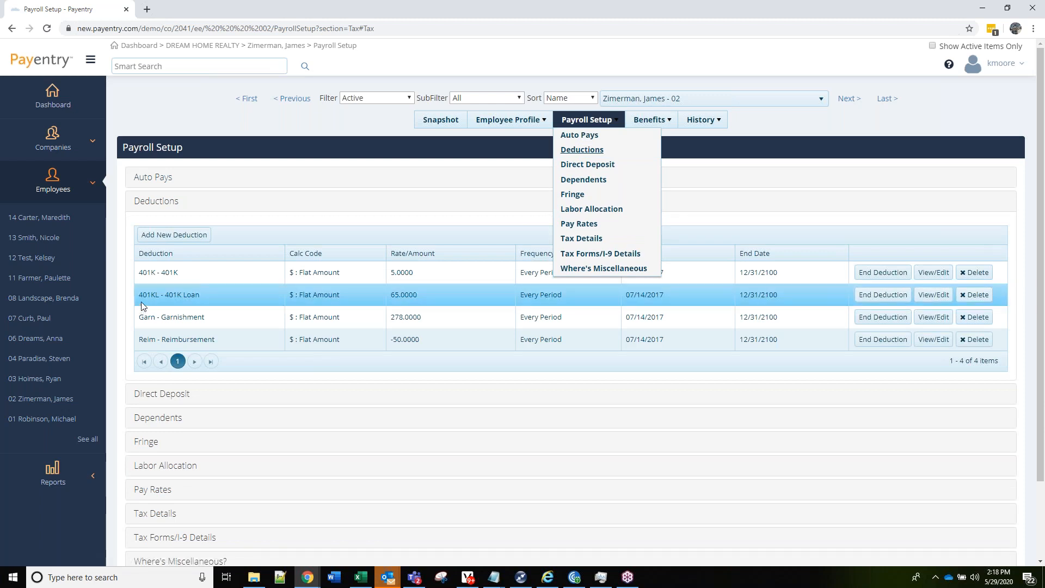
click(375, 228)
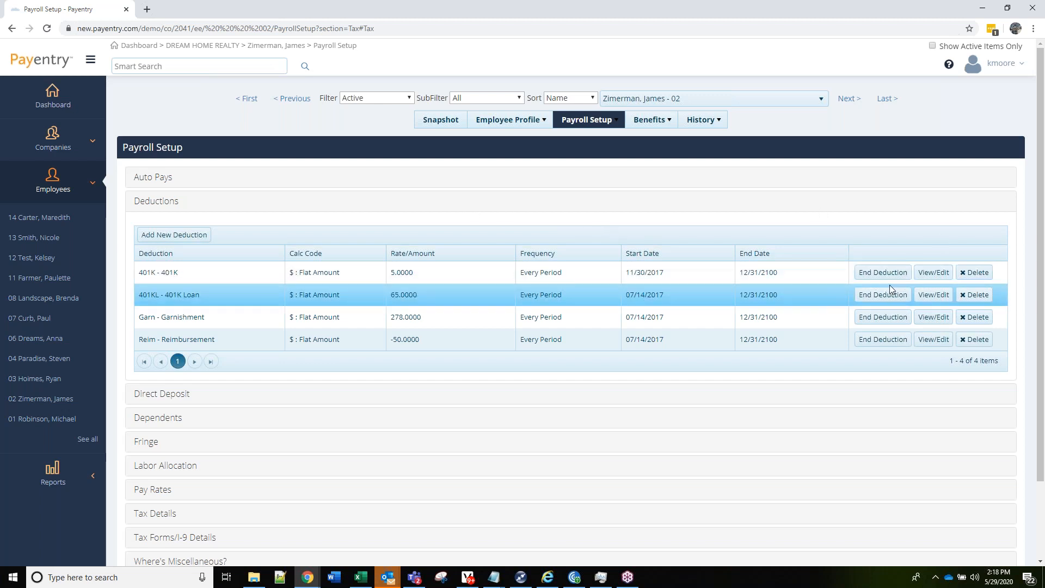
Add a new 401K - 401K deduction with a flat amount of 40 and save it.
click(169, 236)
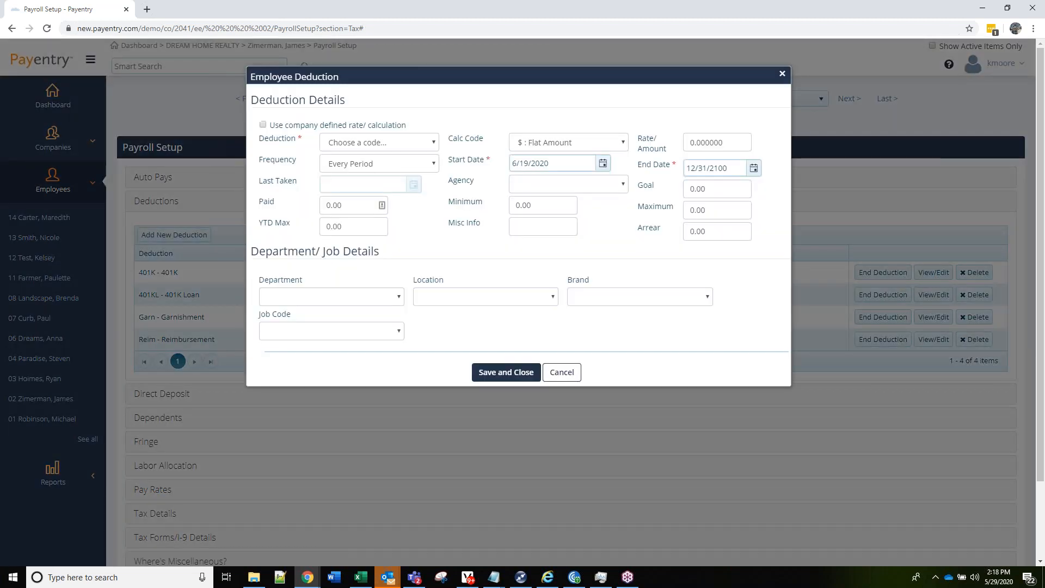
click(406, 142)
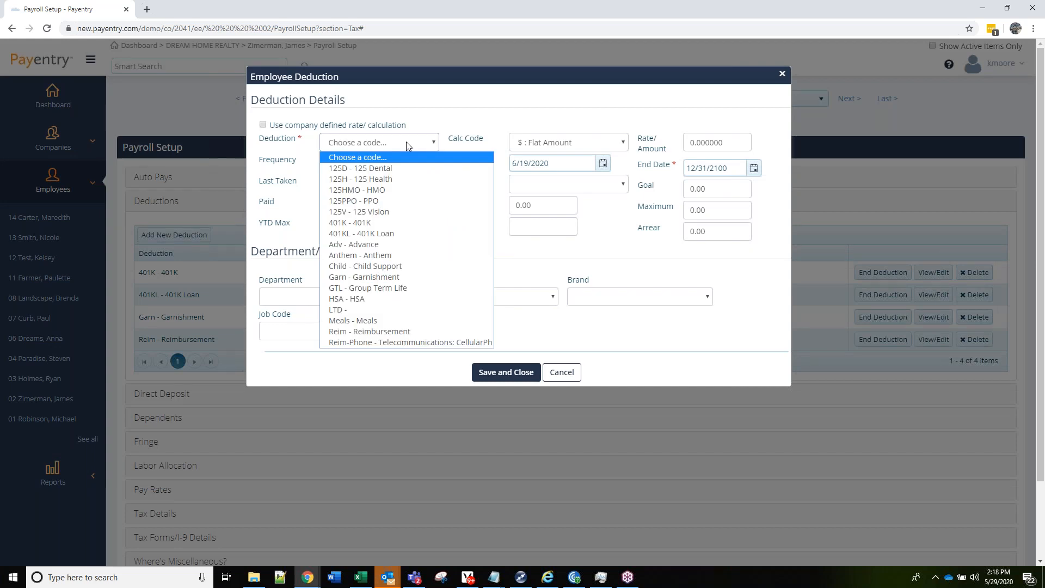
click(381, 224)
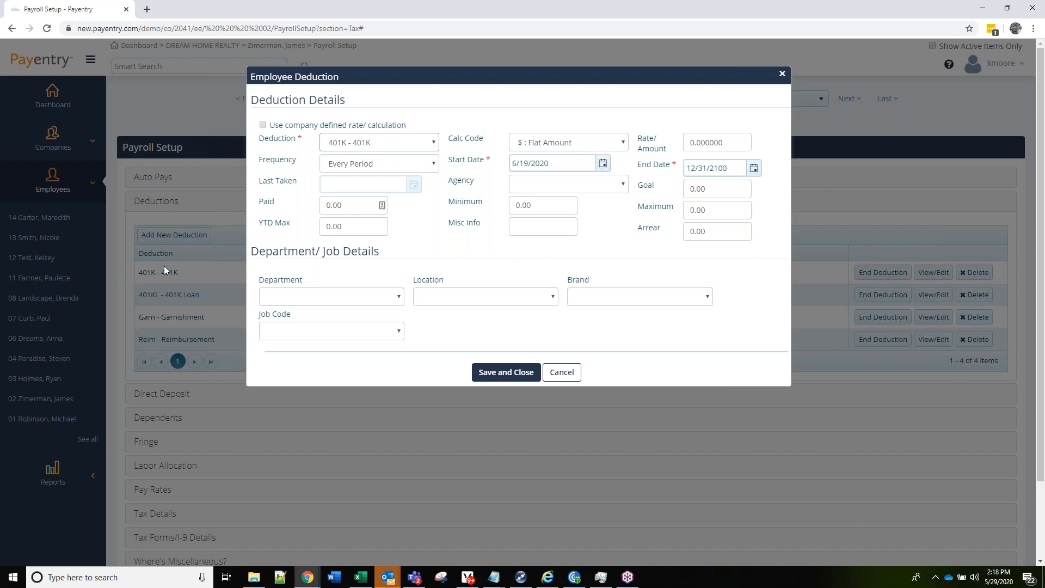
key(shift+Tab)
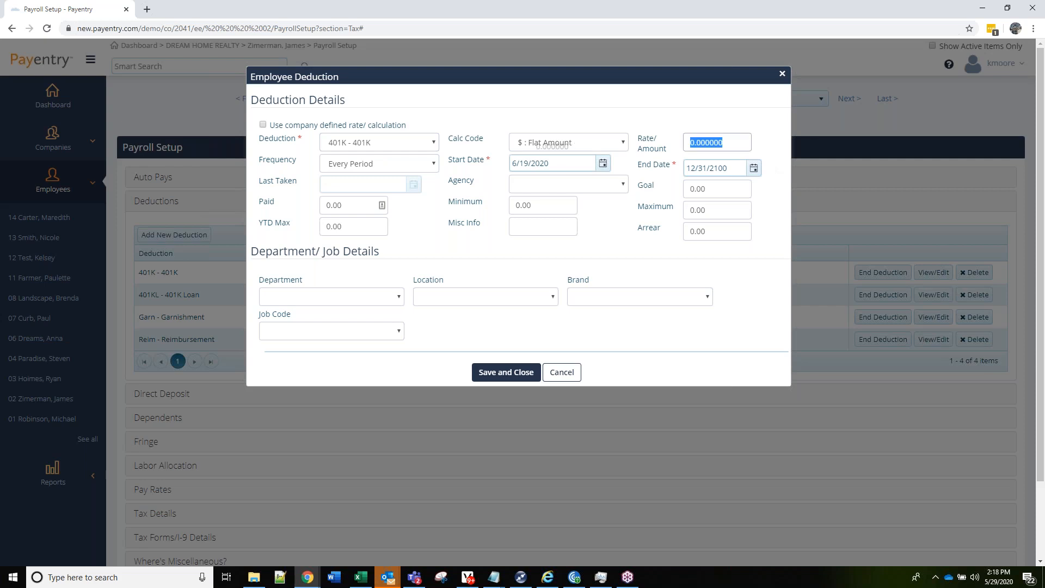
text(40)
click(498, 373)
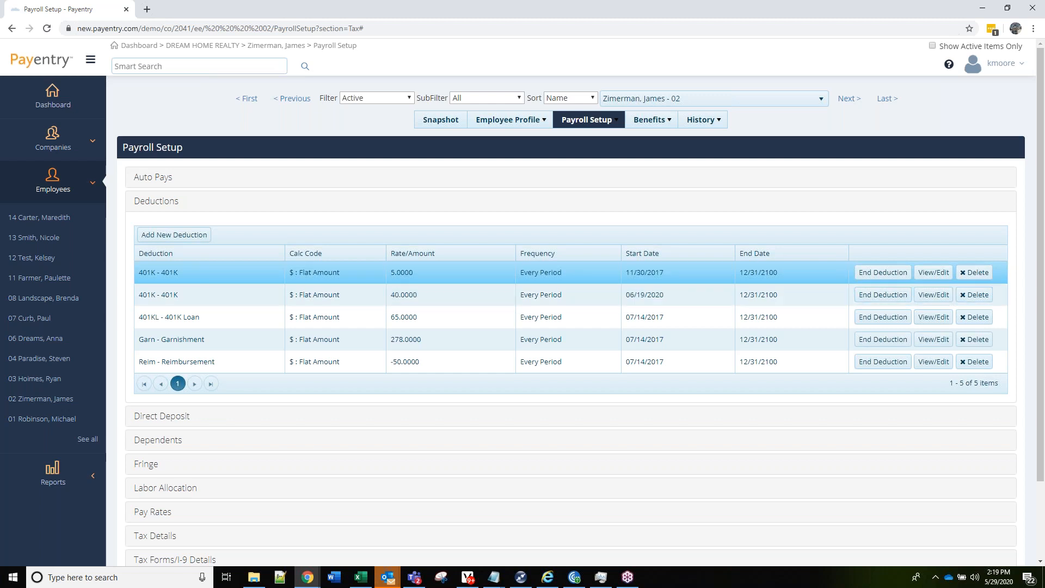
End the 401K deduction of 5.0000, check its details, and close them without changes.
click(881, 280)
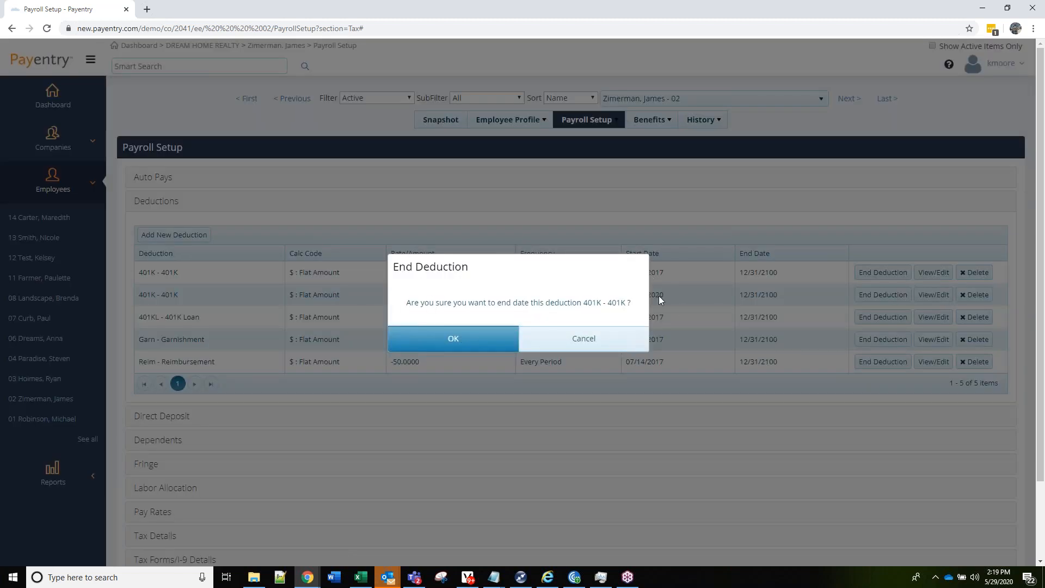
click(439, 343)
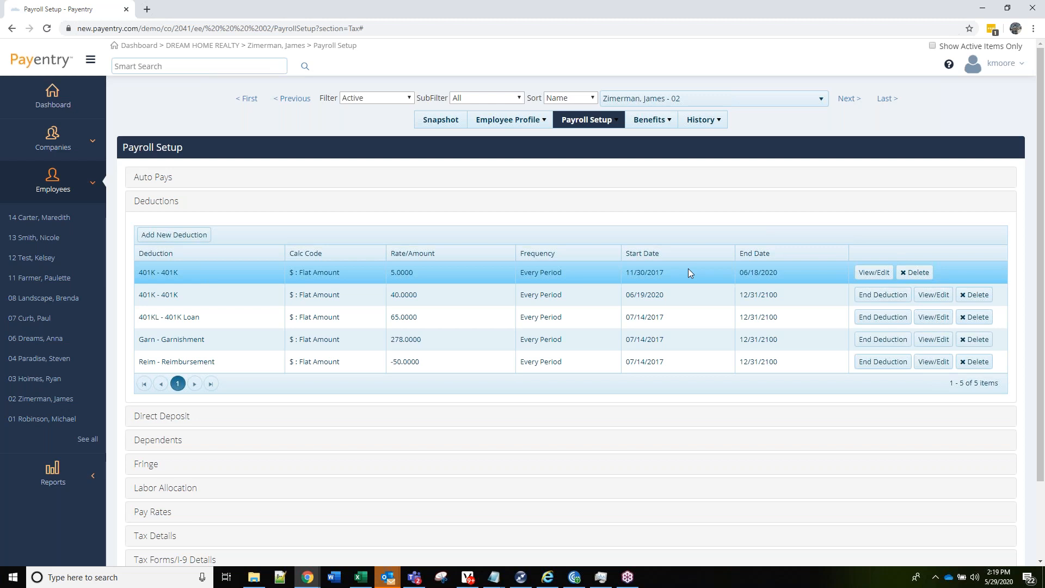
click(874, 272)
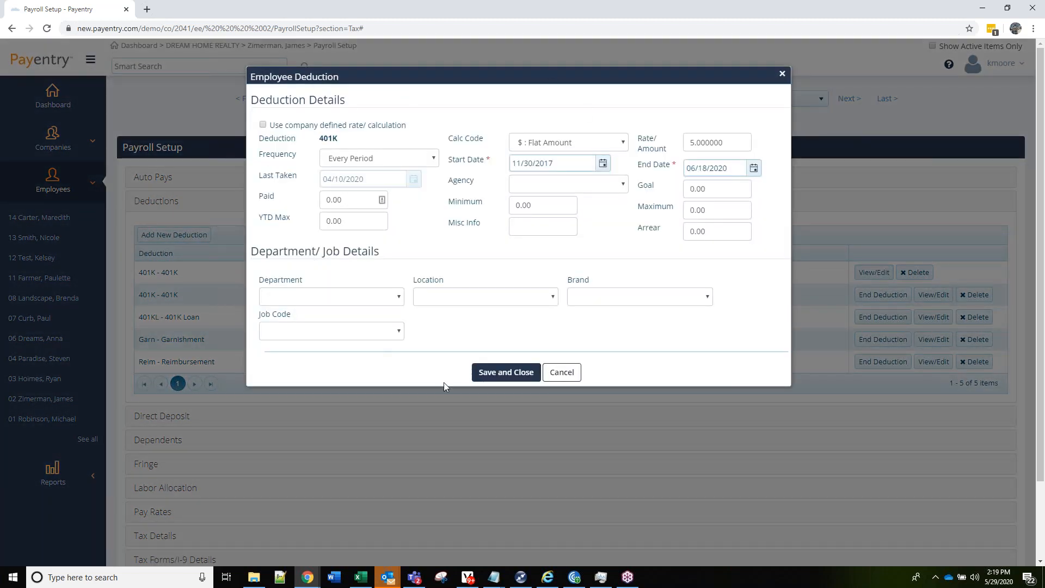
click(562, 372)
click(668, 335)
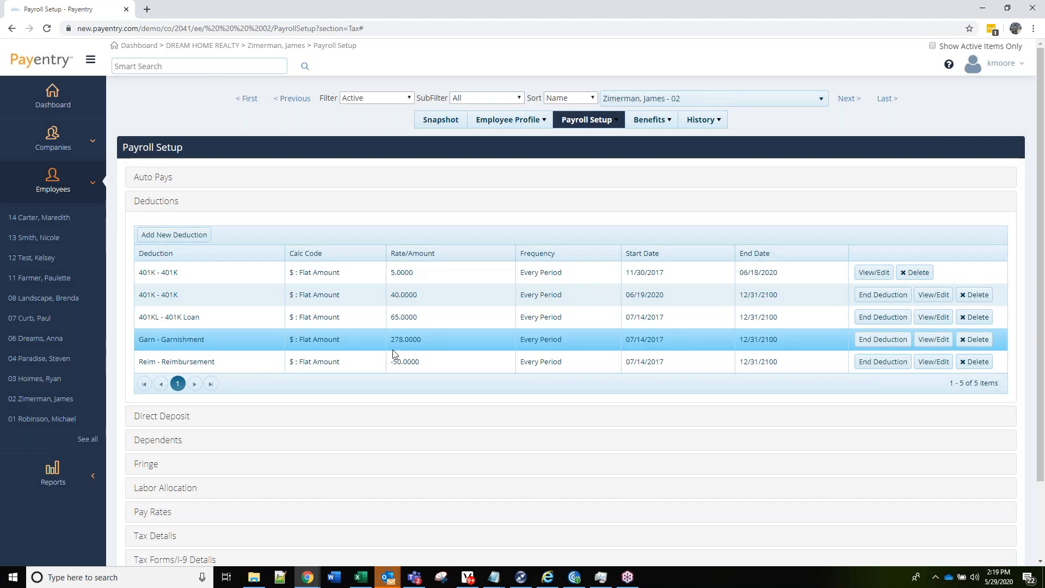
Open the employee's direct deposit section, view the blank new direct deposit form, and close it without saving.
scroll(395, 355, down, 2)
click(198, 326)
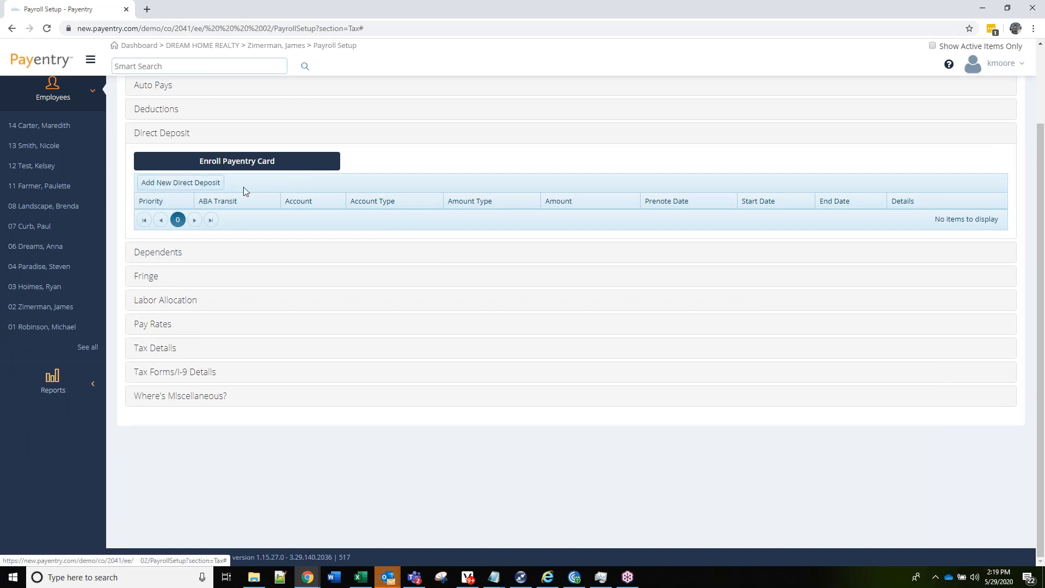
click(197, 186)
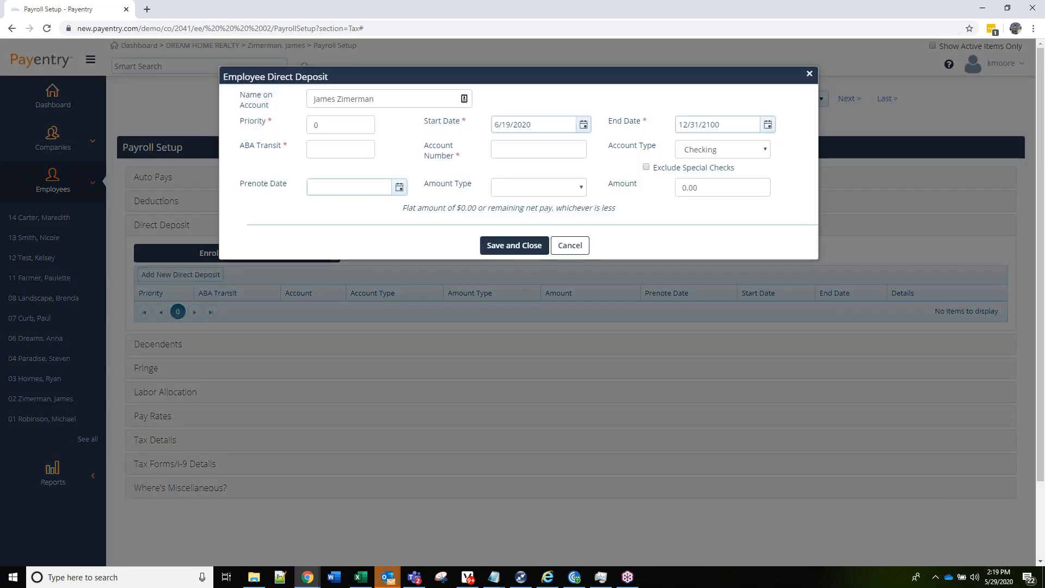
click(810, 75)
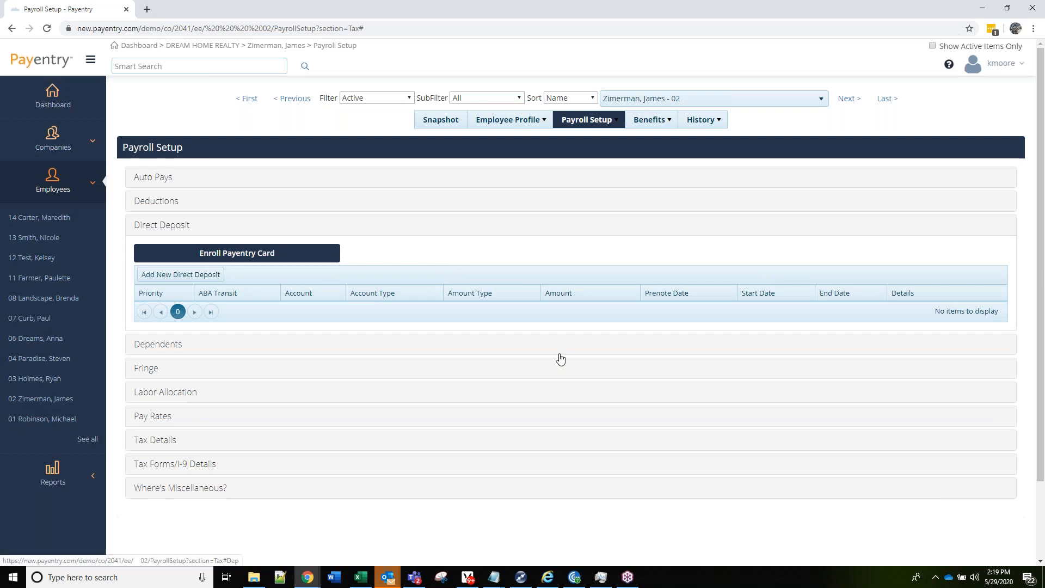
Return to the employee snapshot and go back to the DREAM HOME REALTY company dashboard to view the payroll trends.
click(449, 127)
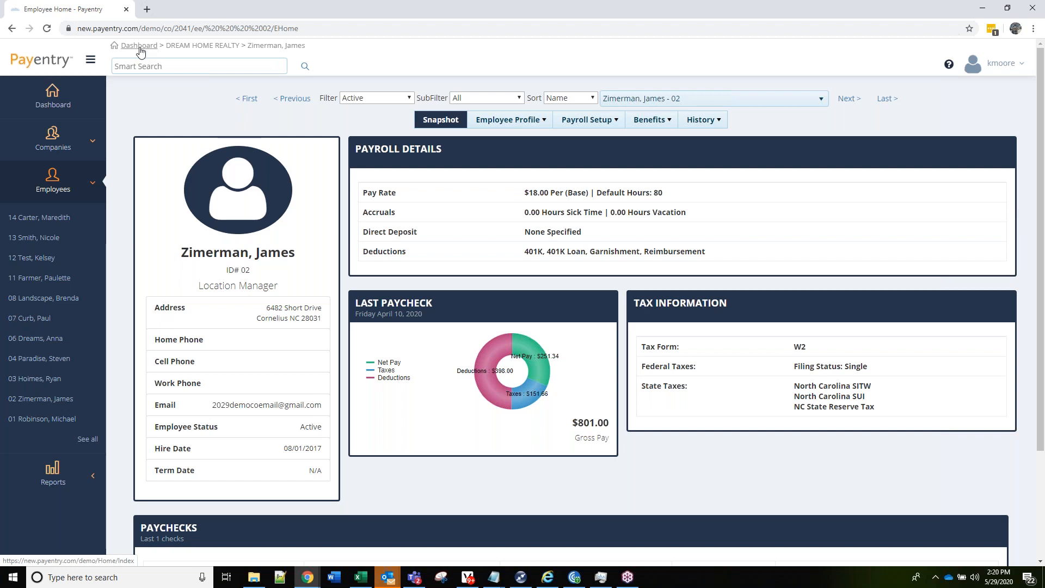
click(175, 49)
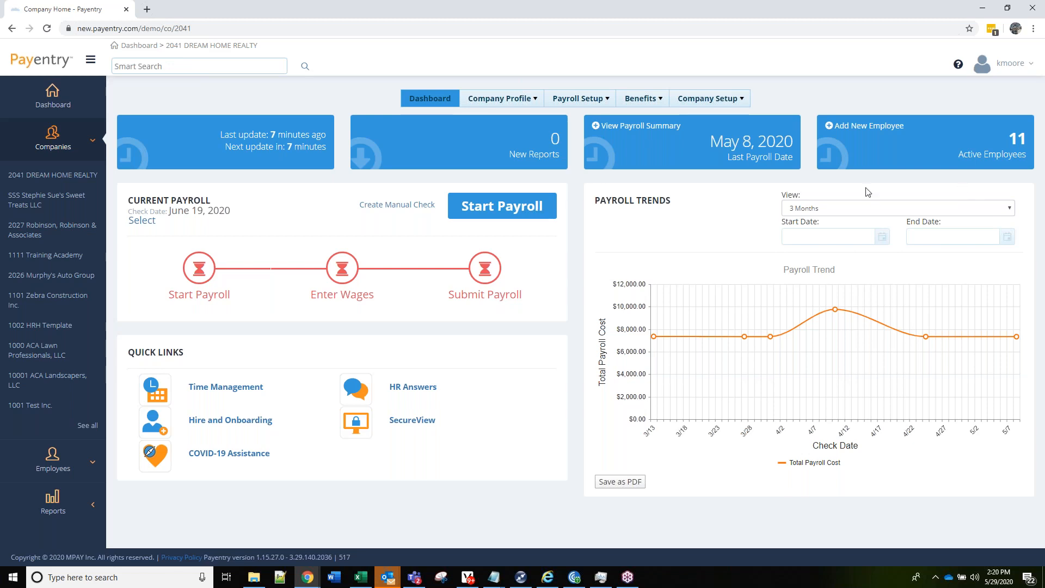
mouse_move(656, 340)
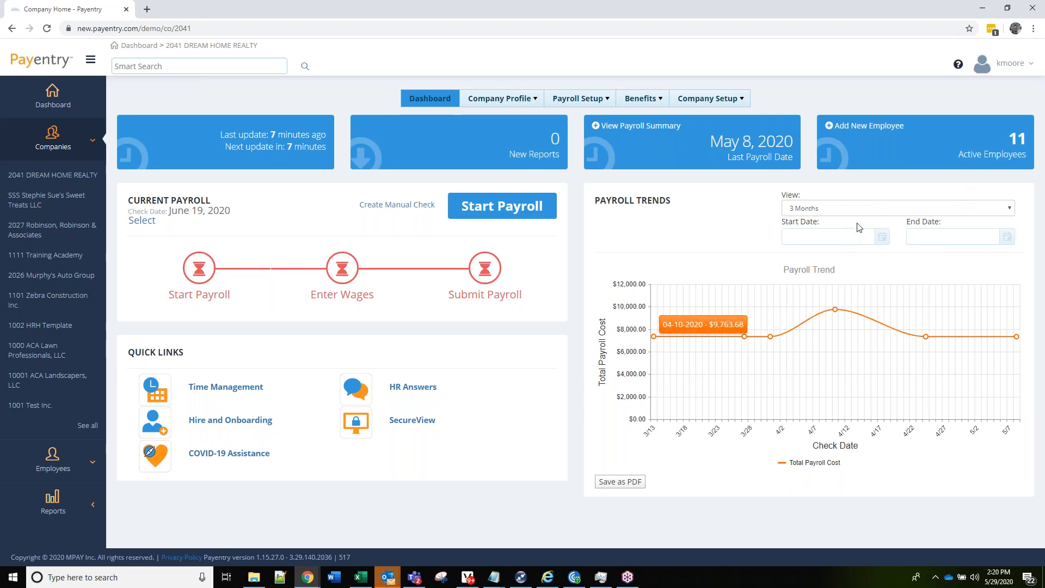
Try the 6 Months view for the payroll trends chart and set it to Year-to-Date.
click(836, 210)
click(811, 233)
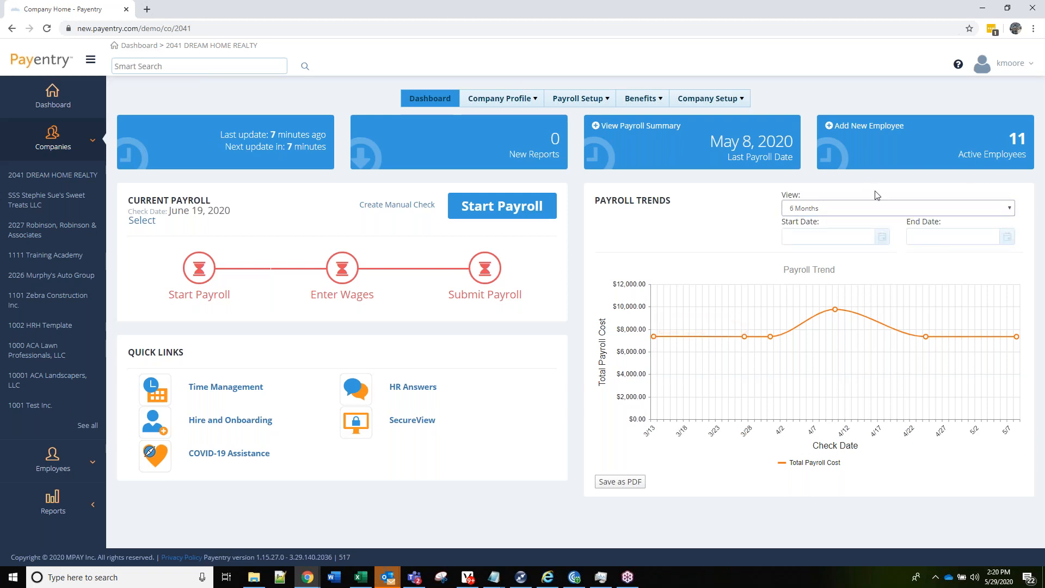
click(847, 209)
click(814, 241)
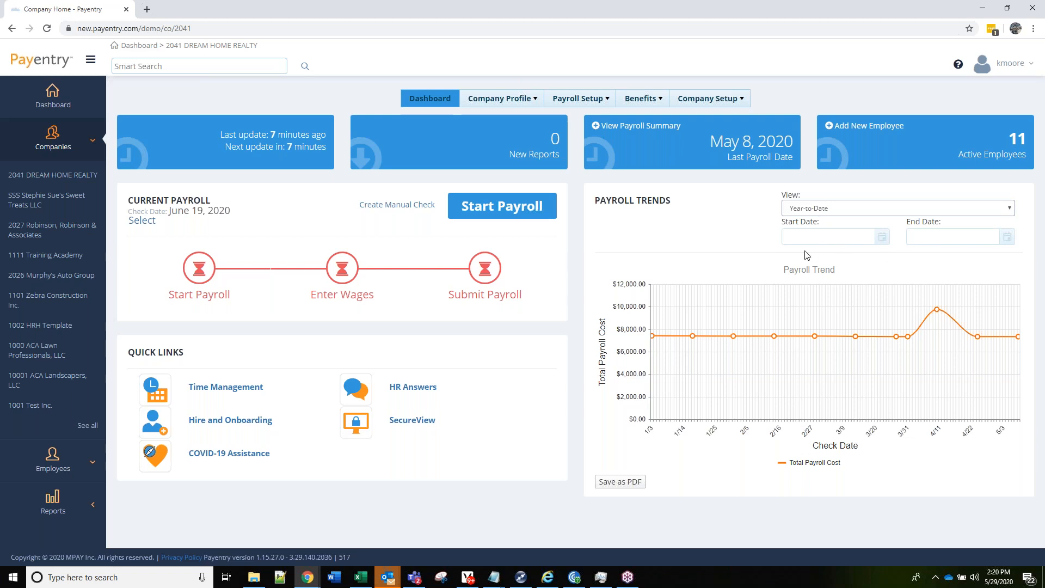
Examine the total payroll cost at individual check dates on the Year-to-Date payroll trend chart.
mouse_move(938, 314)
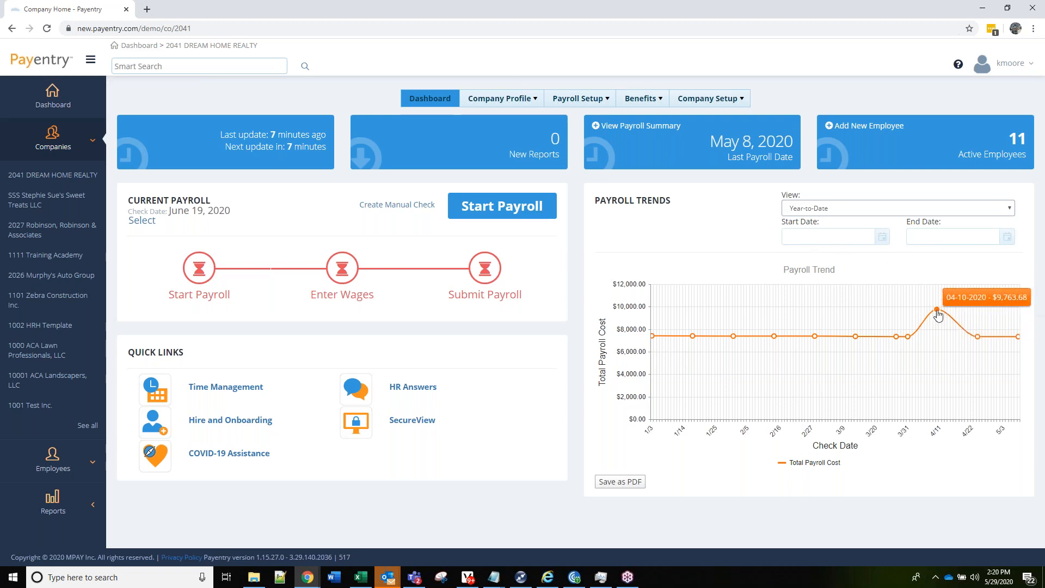
mouse_move(908, 345)
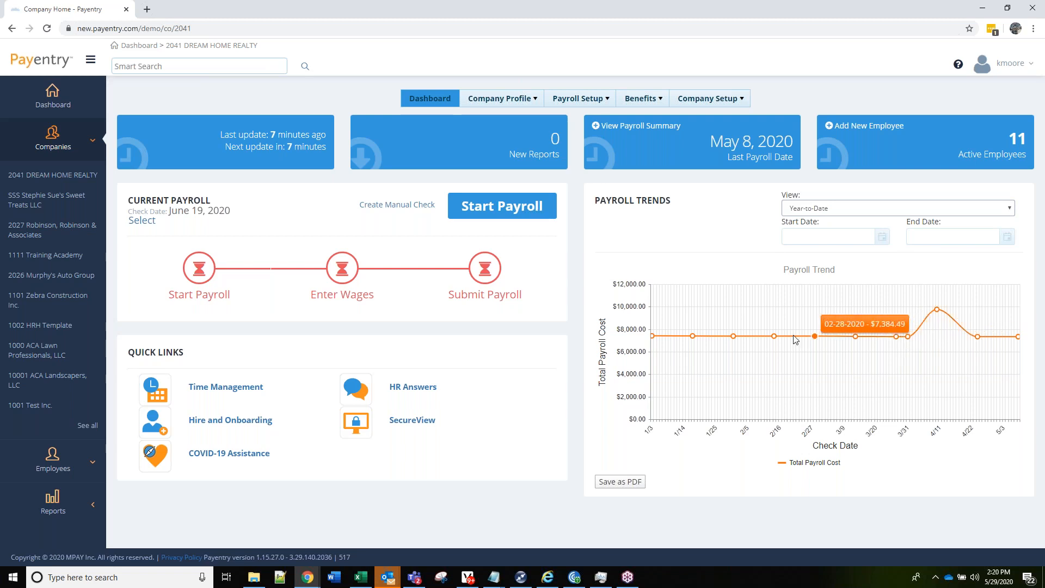
mouse_move(774, 339)
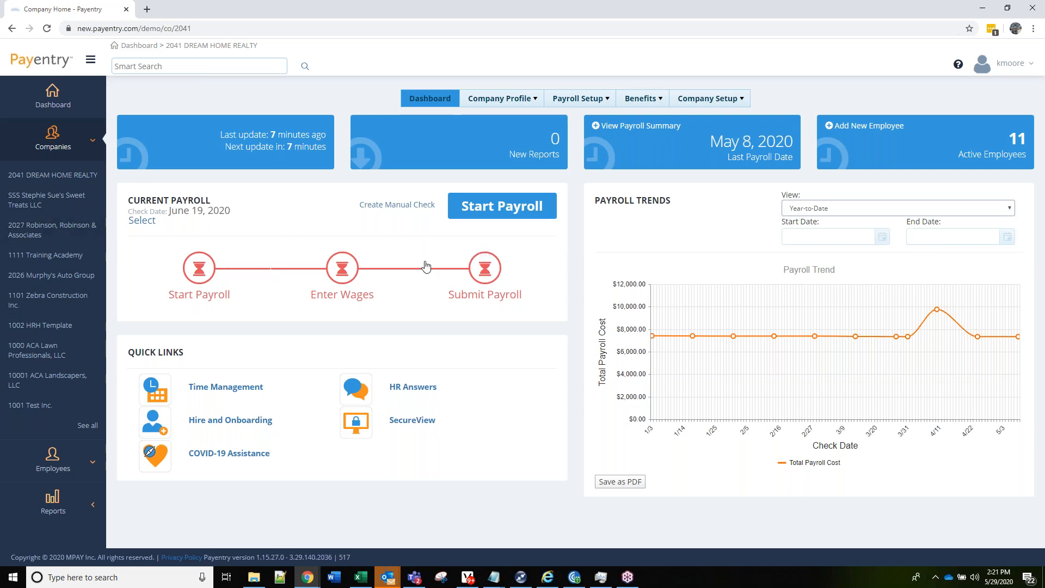
Start a manual check for DREAM HOME REALTY and add the EBonus - Bonus earning code to it.
click(377, 210)
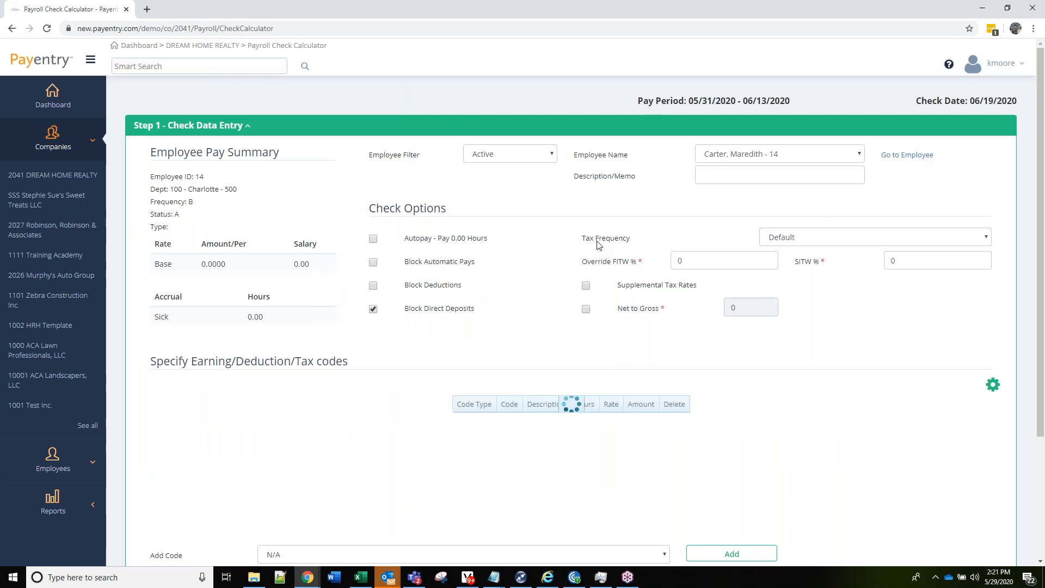
scroll(583, 272, down, 1)
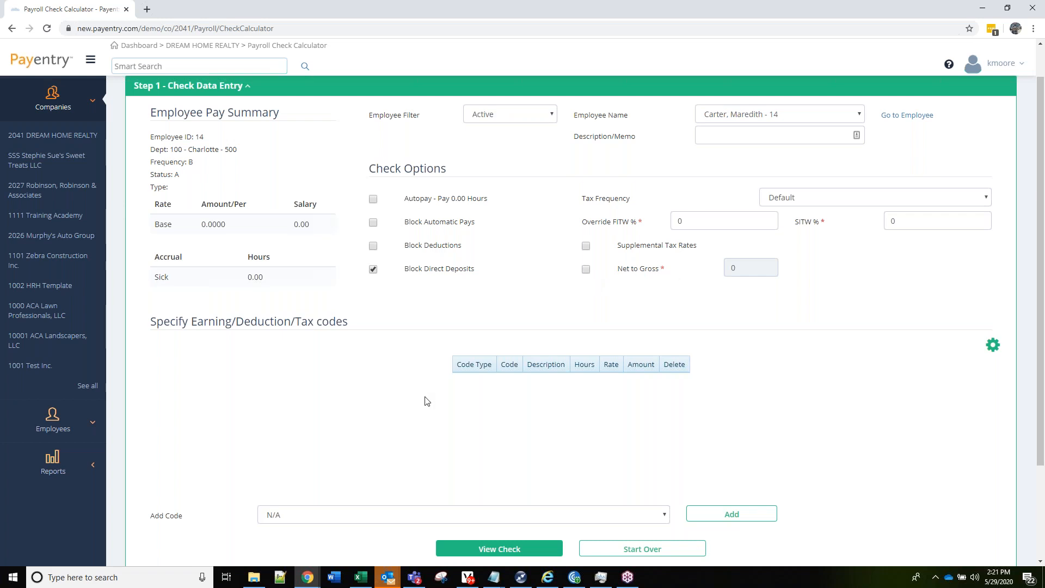
scroll(427, 401, down, 3)
scroll(455, 362, up, 2)
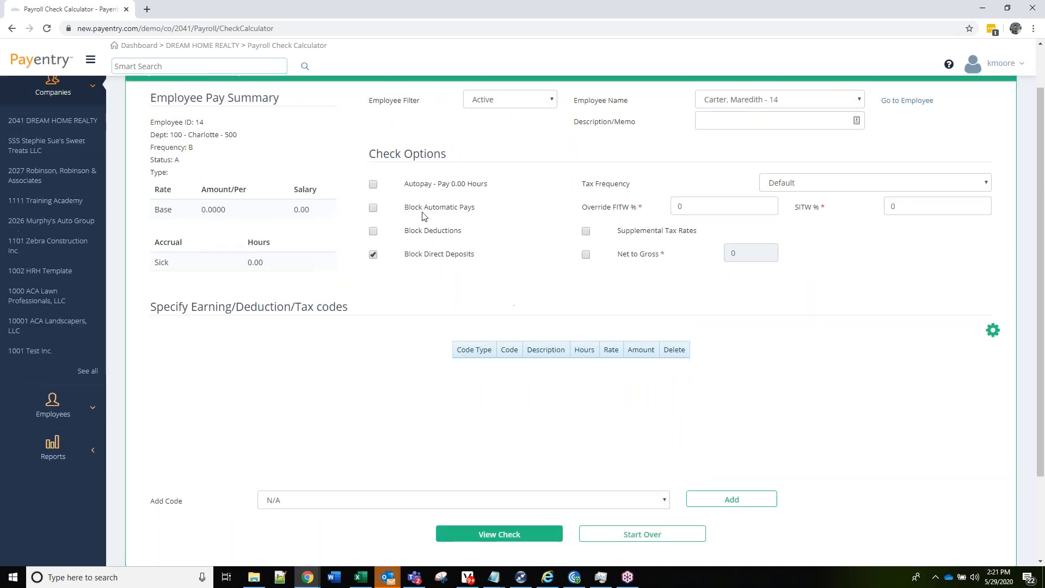
click(383, 506)
scroll(334, 390, down, 1)
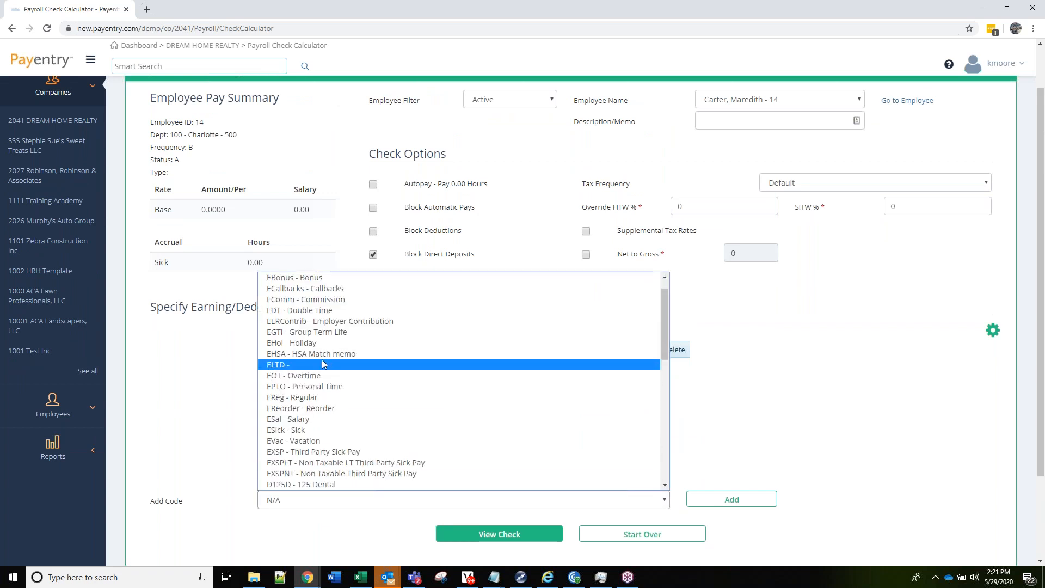
click(321, 279)
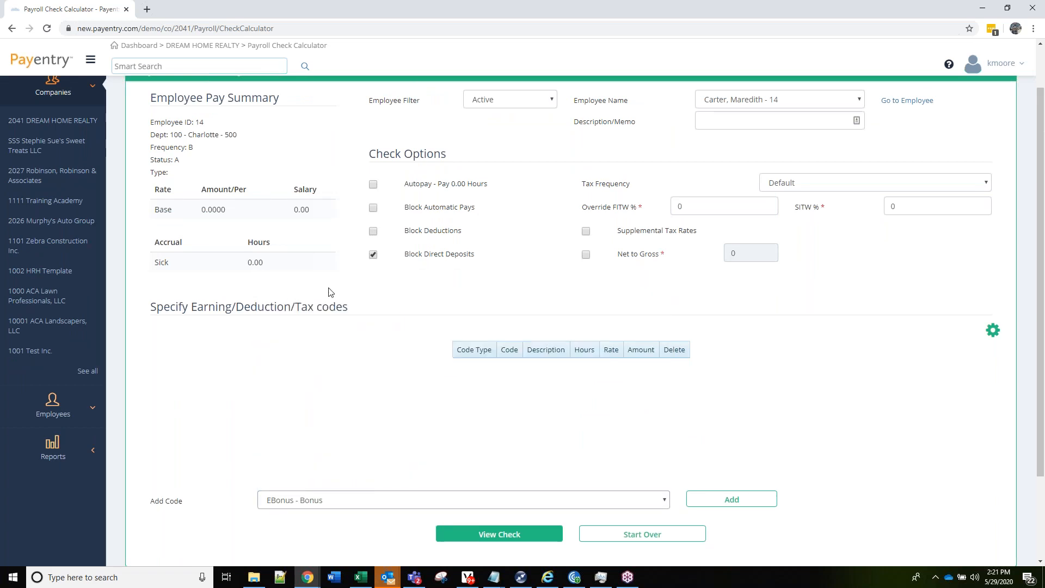
click(717, 504)
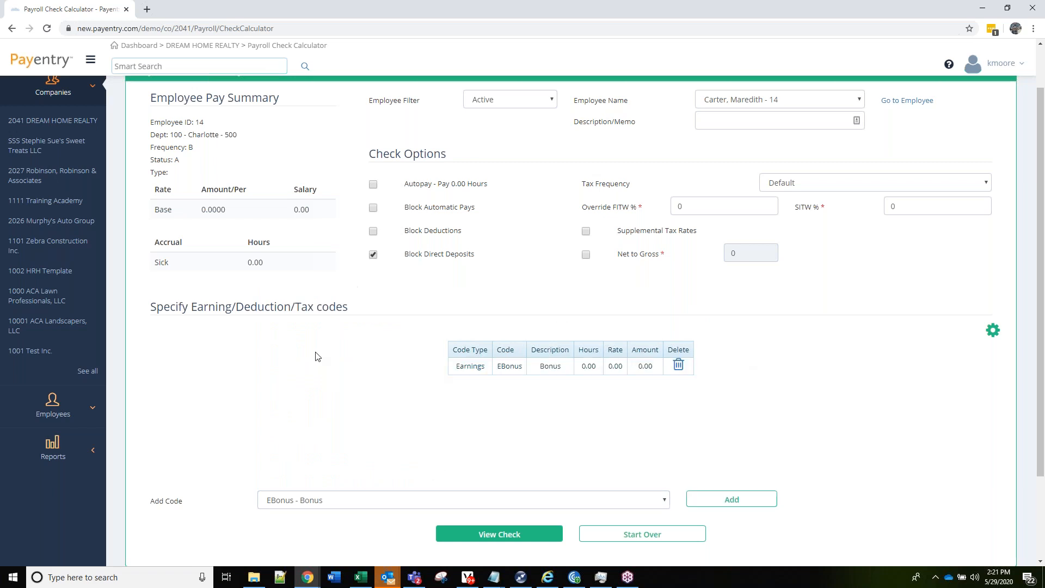
Set the bonus amount to 100 and calculate the check.
click(635, 364)
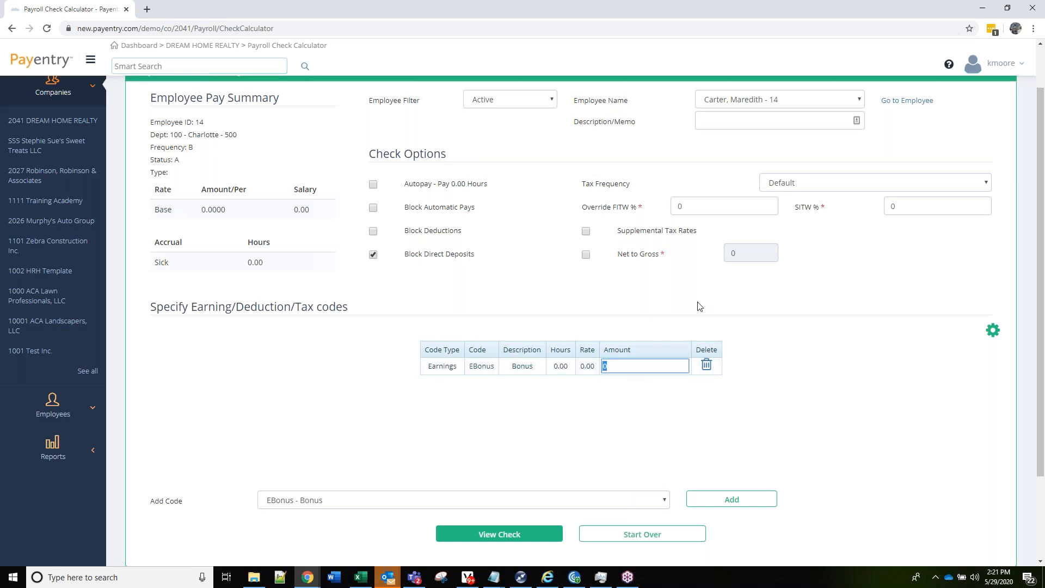
scroll(664, 381, down, 2)
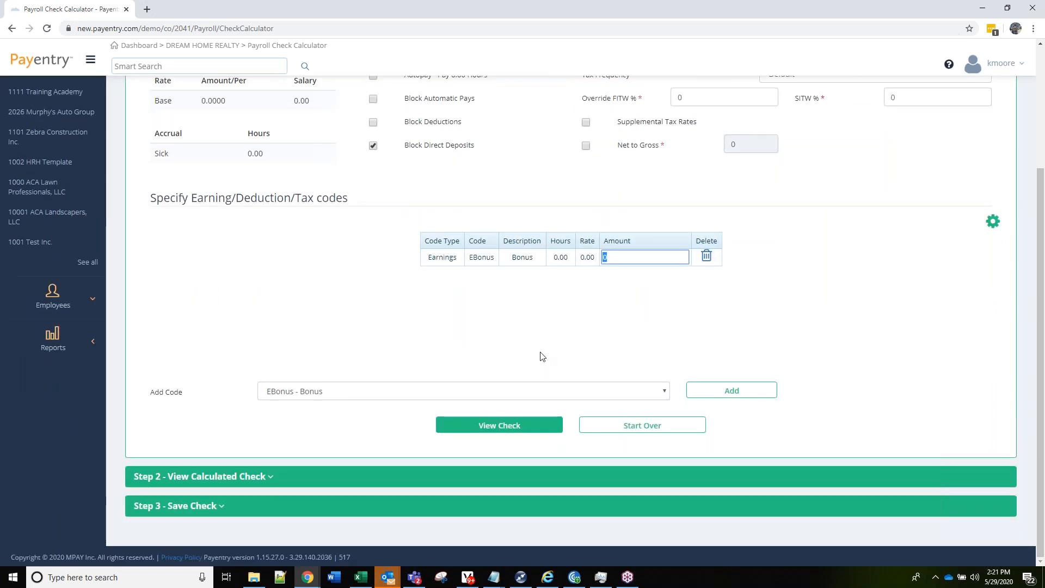
text(100)
click(653, 356)
click(505, 430)
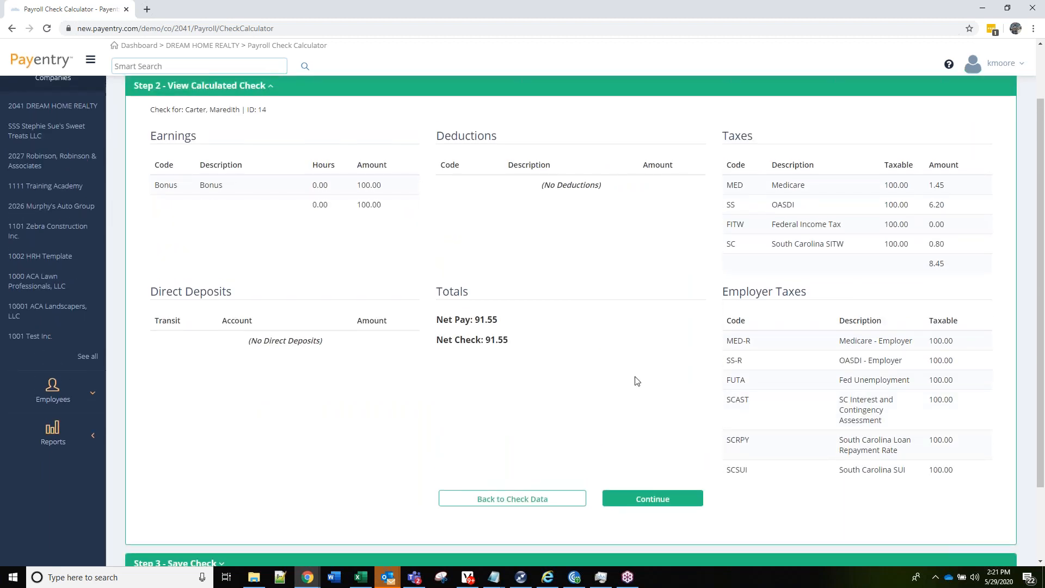
Review the calculated check's earnings, taxes and totals, and return to the DREAM HOME REALTY dashboard without saving the check.
scroll(513, 372, down, 1)
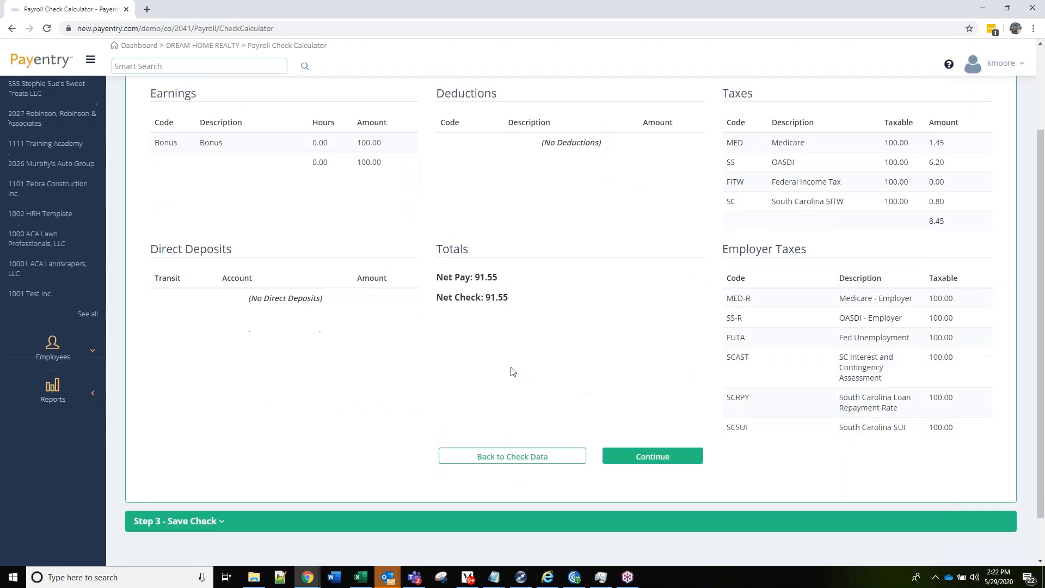
scroll(512, 372, up, 2)
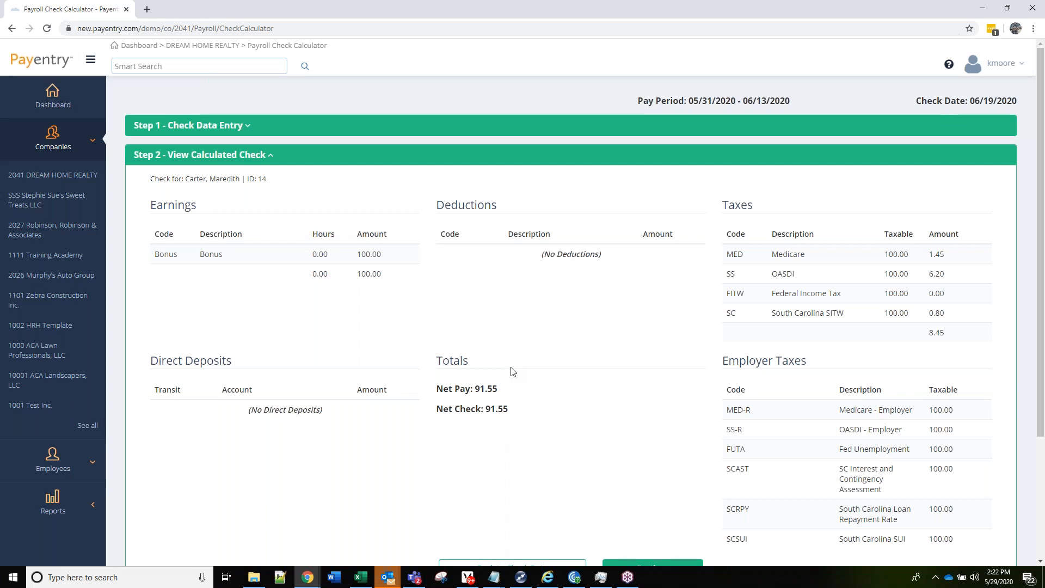
scroll(541, 385, down, 1)
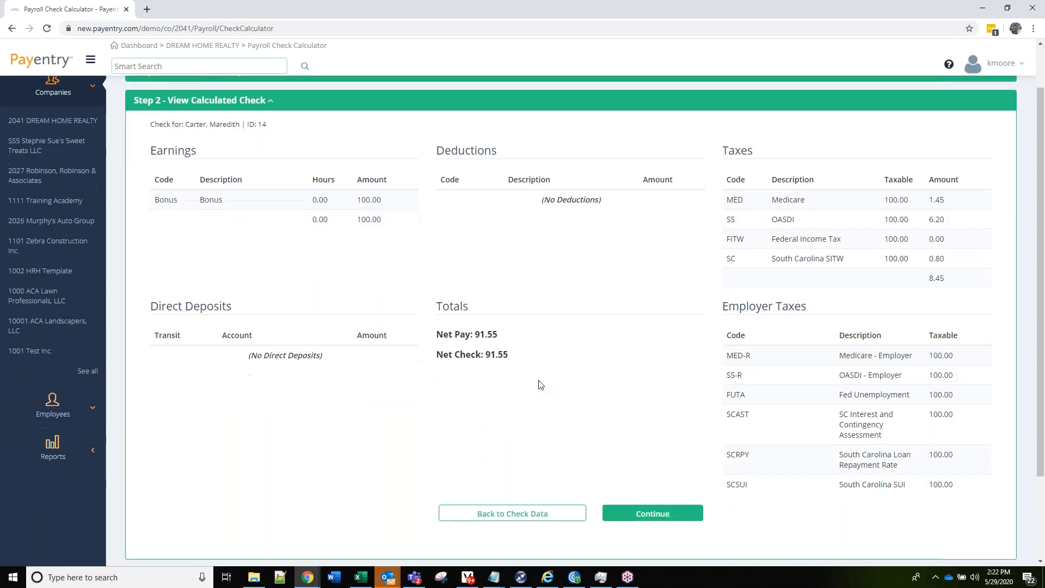
scroll(542, 346, down, 2)
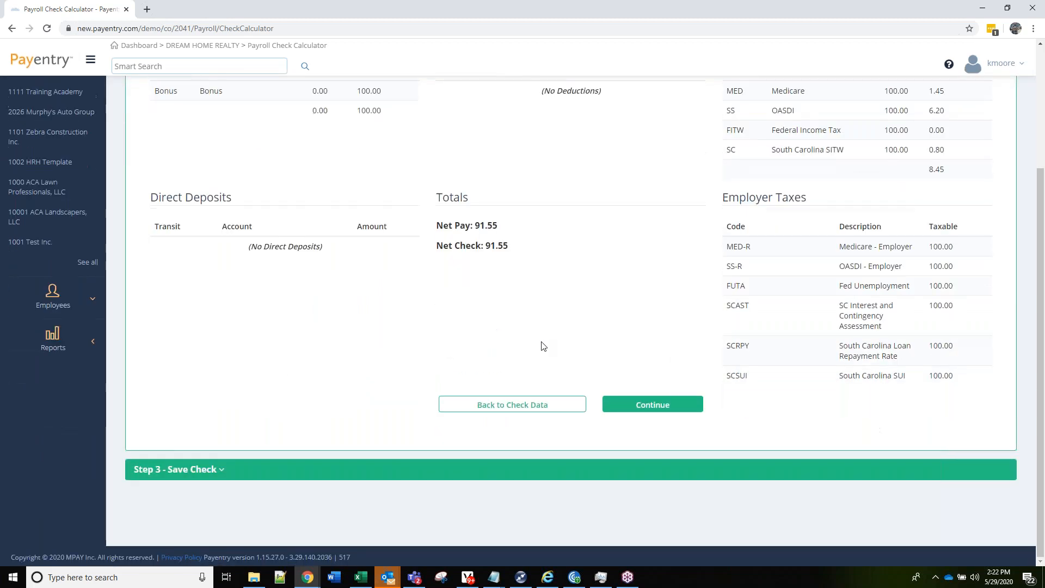
scroll(542, 346, up, 3)
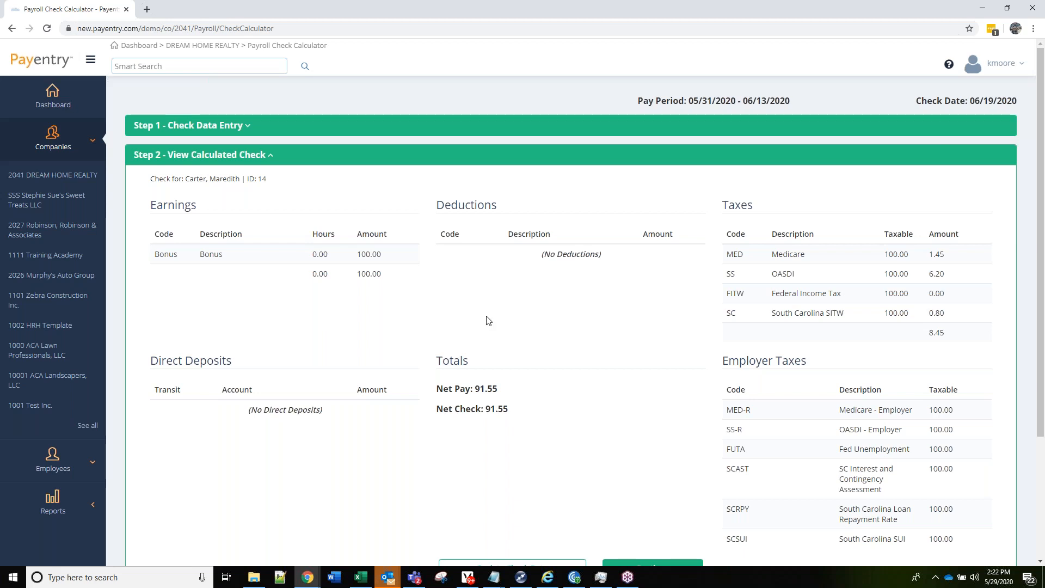
click(215, 47)
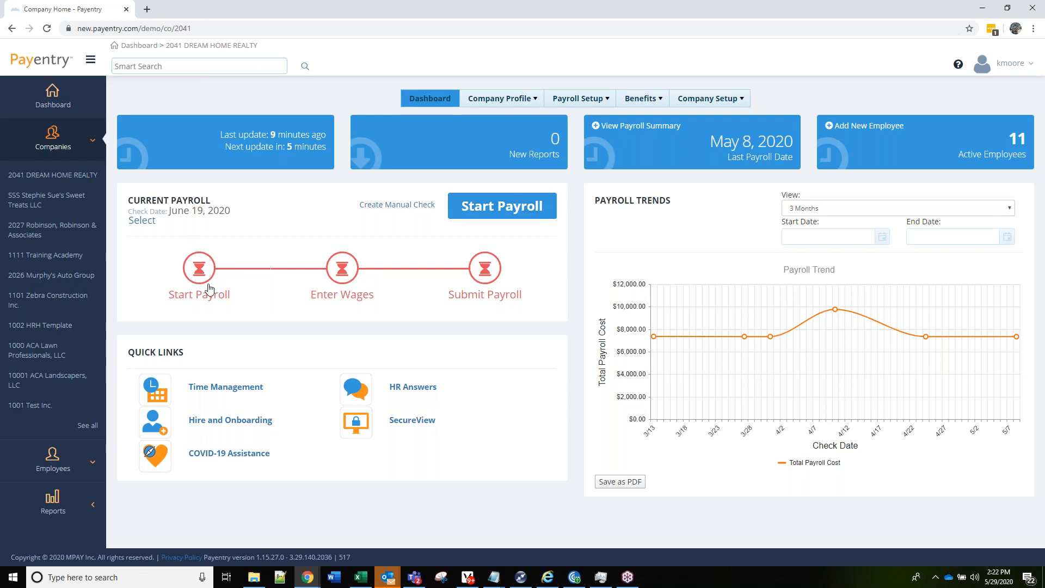
Start the payroll cycle for the 06/19/2020 check date with the Bi-Weekly Payroll batch.
click(477, 222)
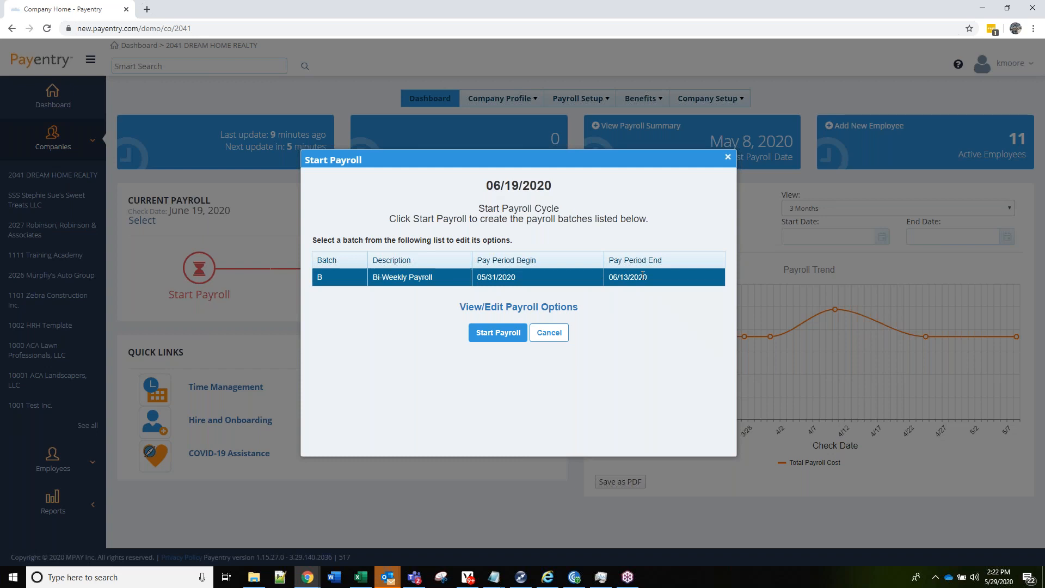
click(499, 333)
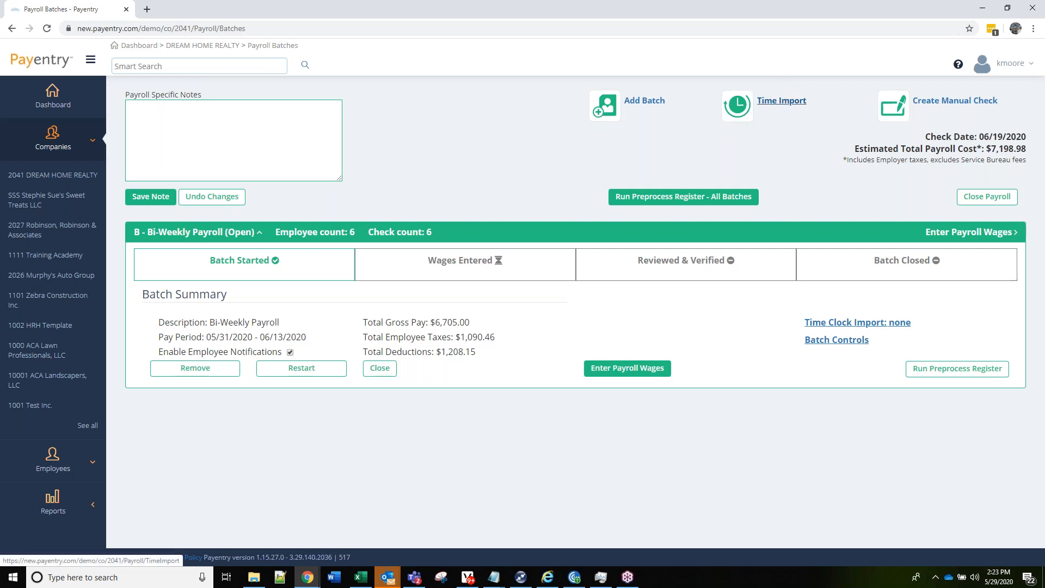
View the time import options, return to the payroll batches, and check the estimated total payroll cost.
click(780, 103)
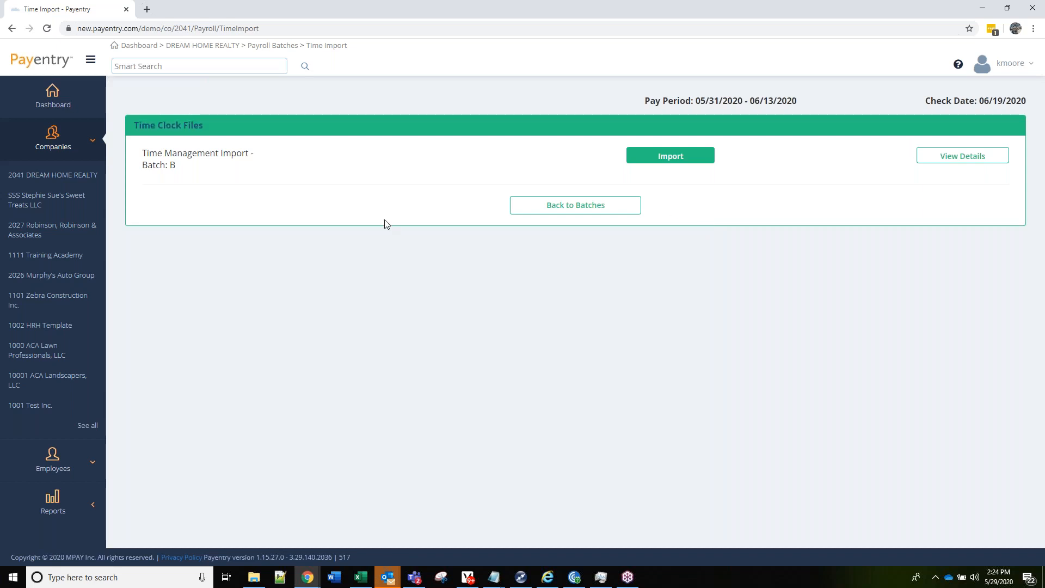
click(576, 205)
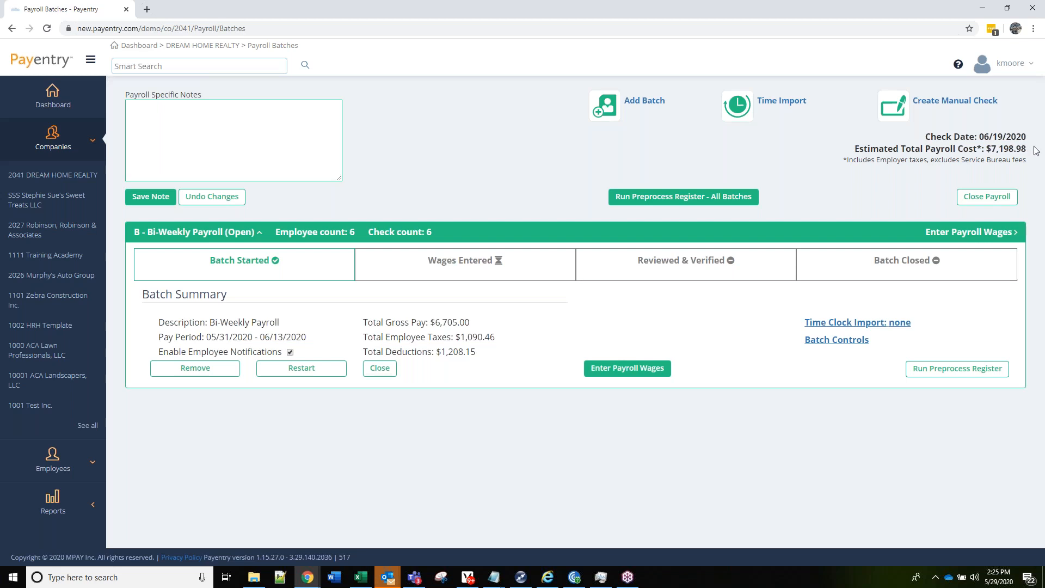
drag(1036, 152, 988, 152)
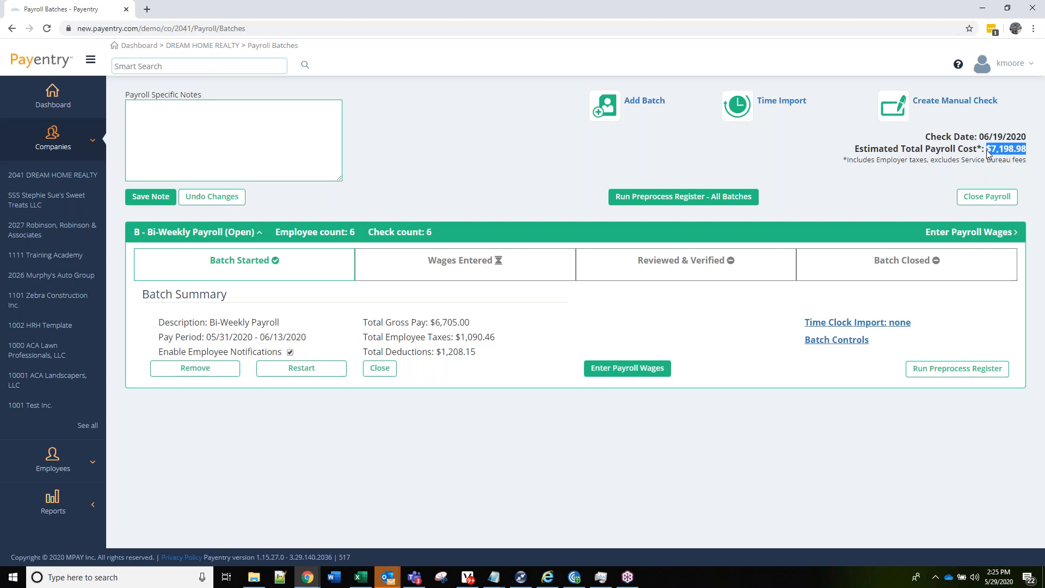
click(939, 184)
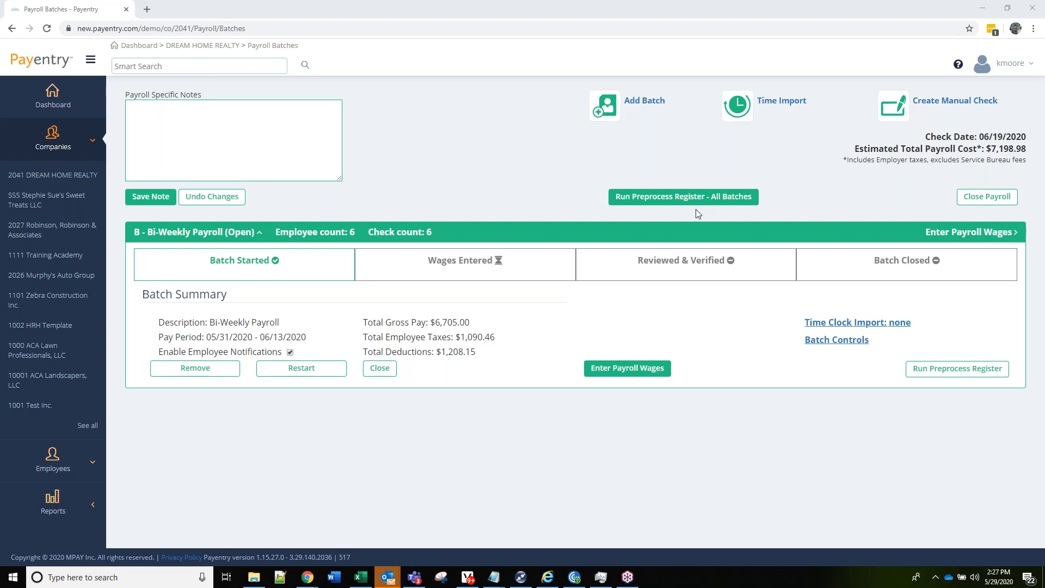
Open wage entry for the Bi-Weekly Payroll batch and switch to the new Enter Wages page.
click(945, 233)
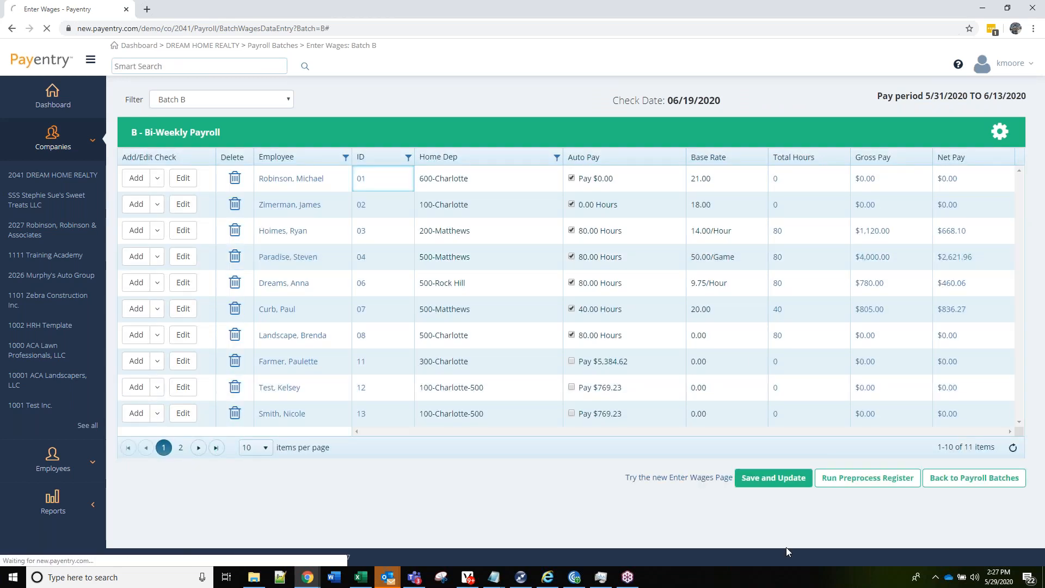
click(679, 477)
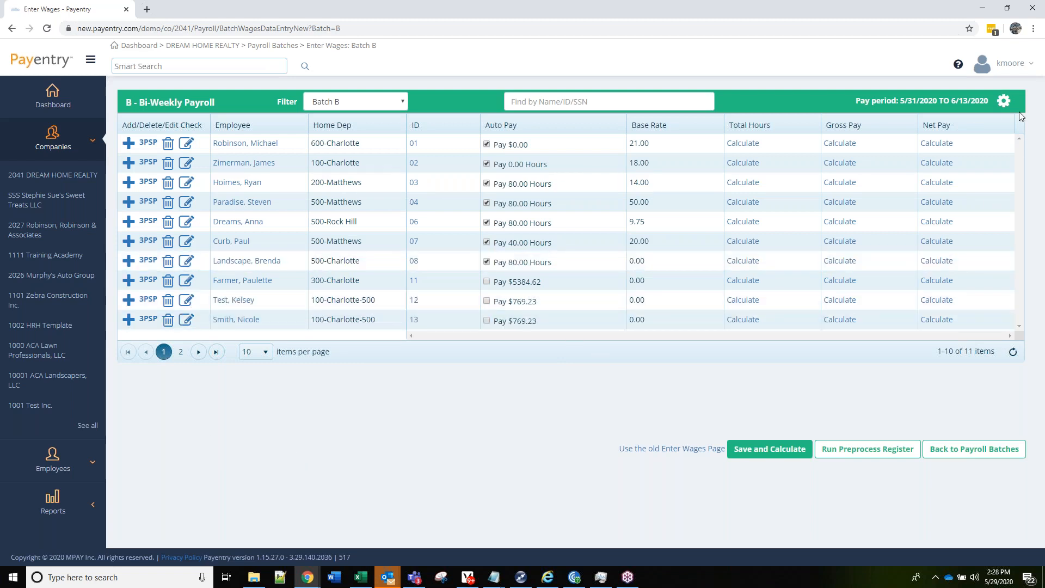
Hide the ID, Base Rate, Total Hours, Gross Pay and Net Pay columns in the wage entry grid settings.
click(1004, 104)
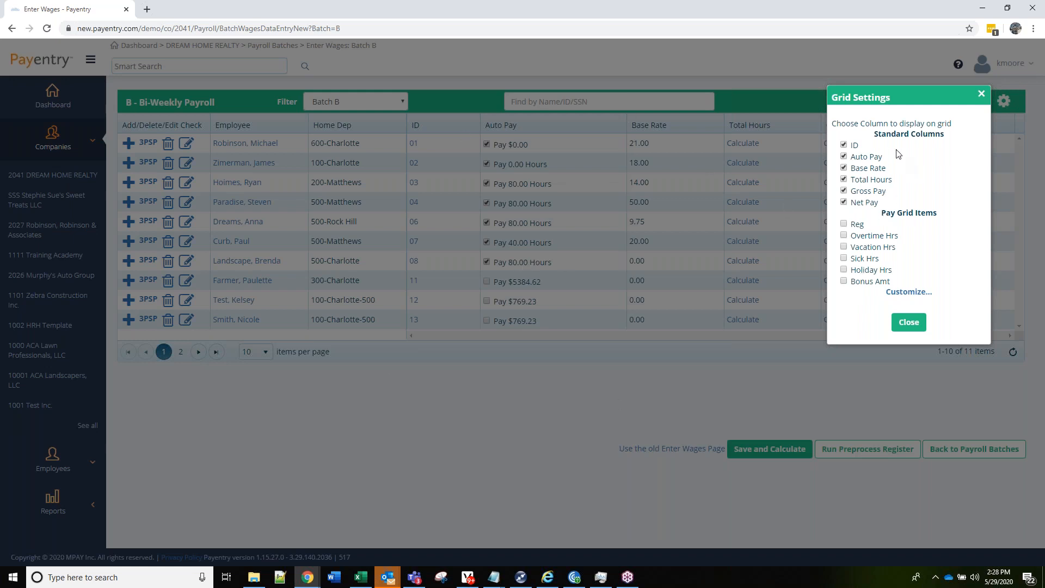
drag(876, 133, 949, 136)
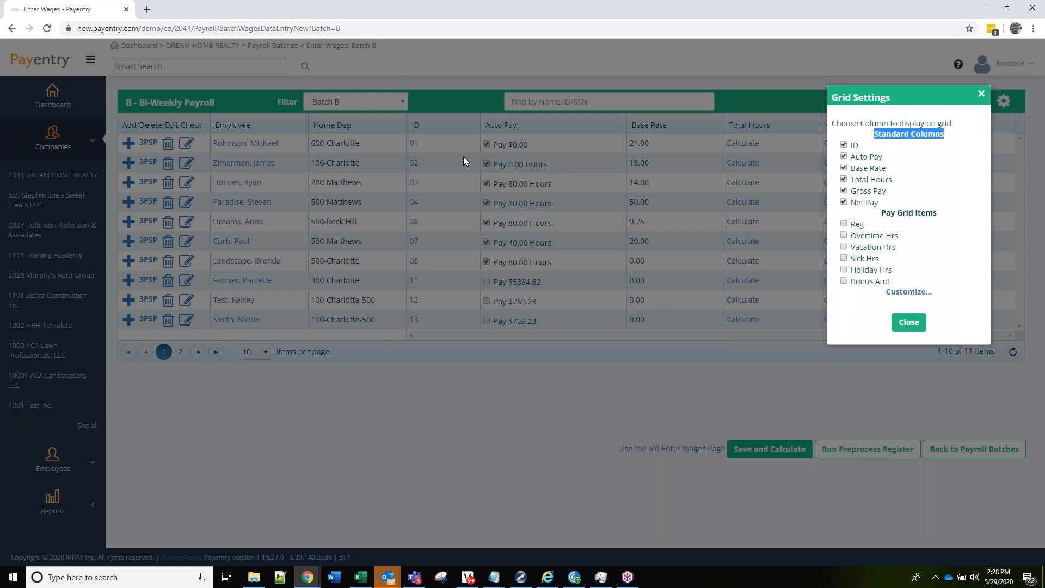
click(844, 145)
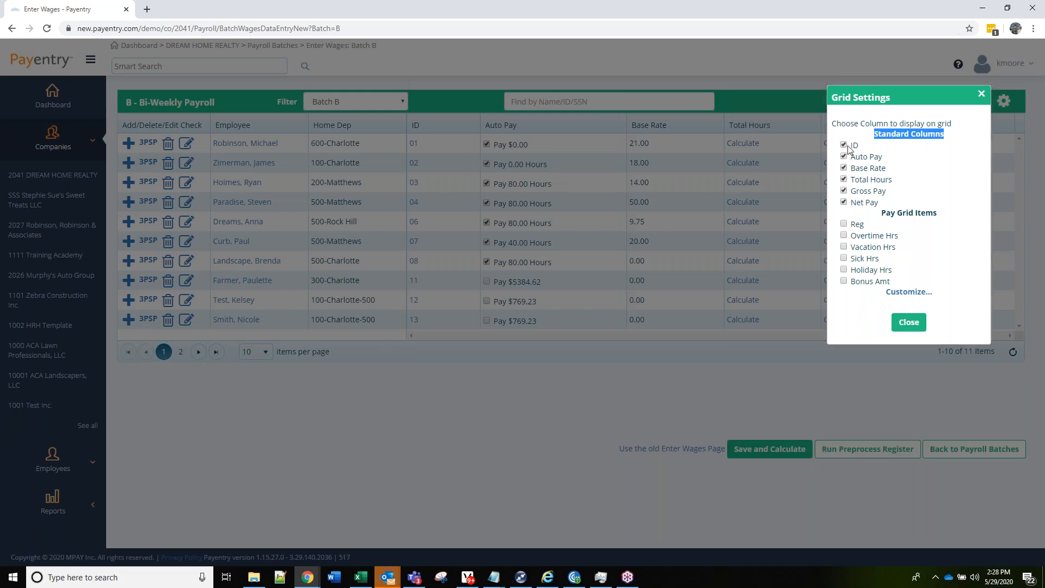
click(844, 168)
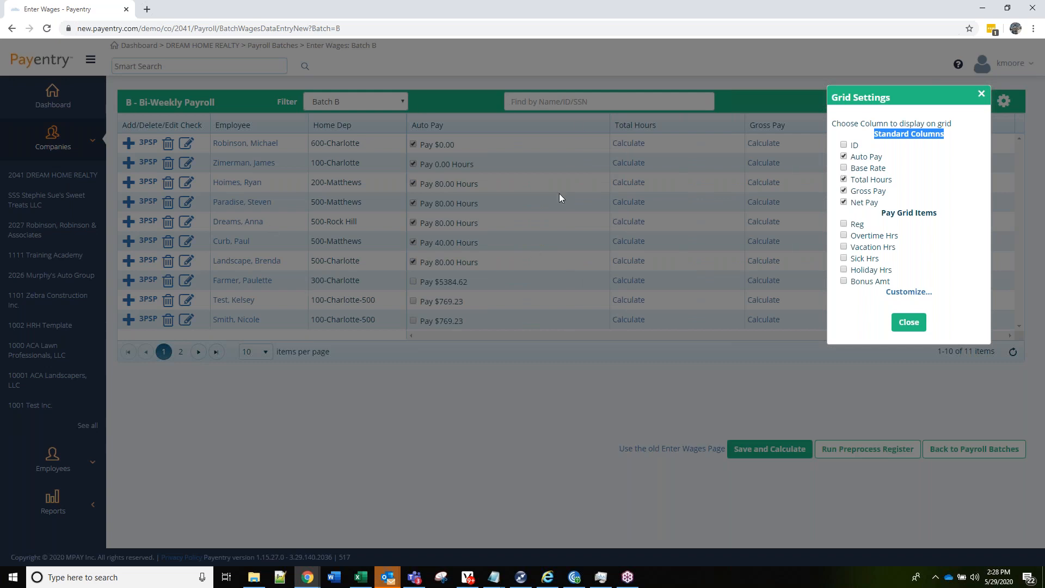
click(844, 179)
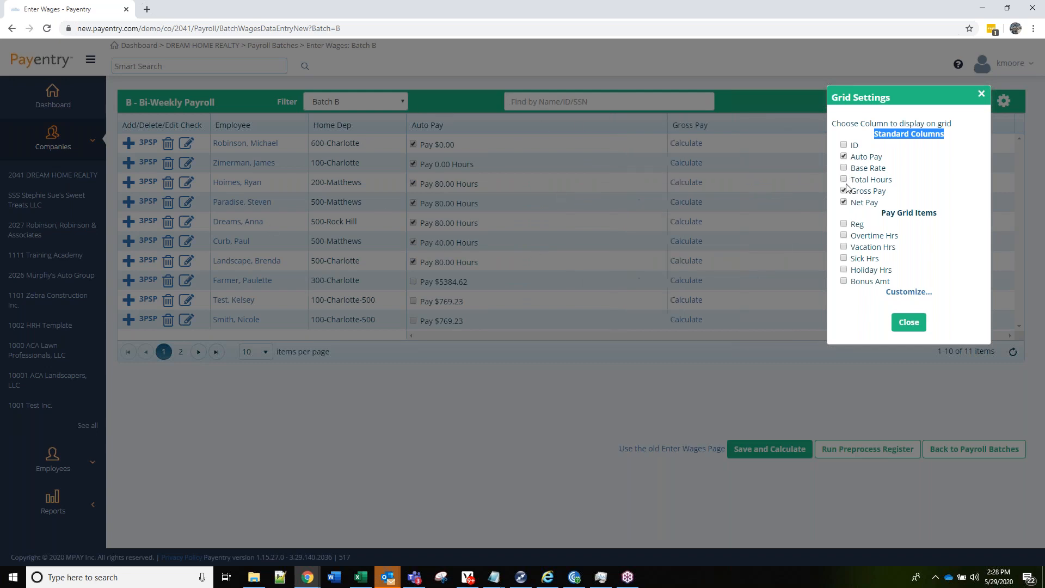
click(845, 192)
click(844, 202)
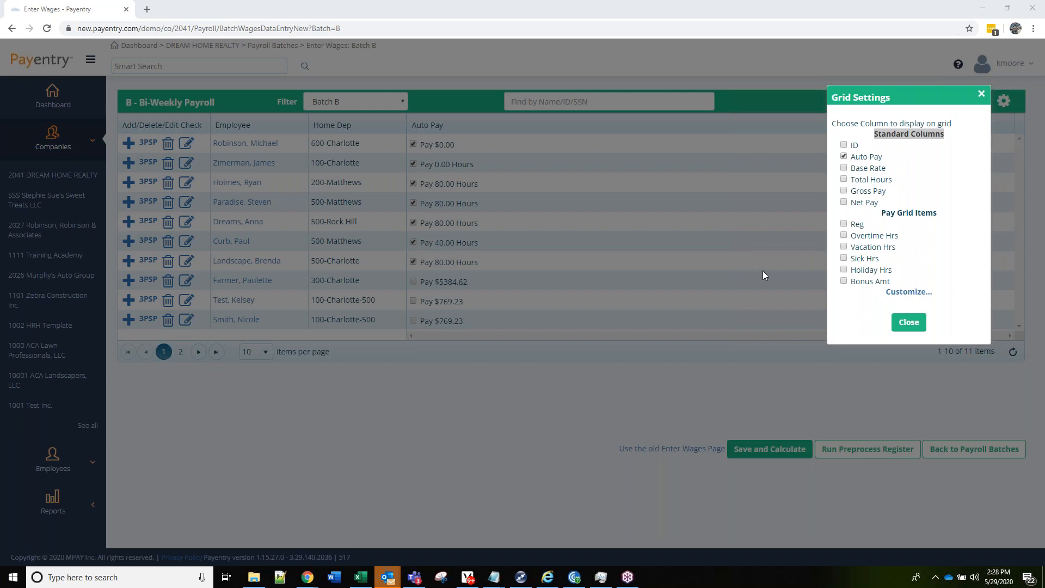
Add the Reg, Overtime Hrs and Vacation Hrs pay items to the wage entry grid.
click(844, 224)
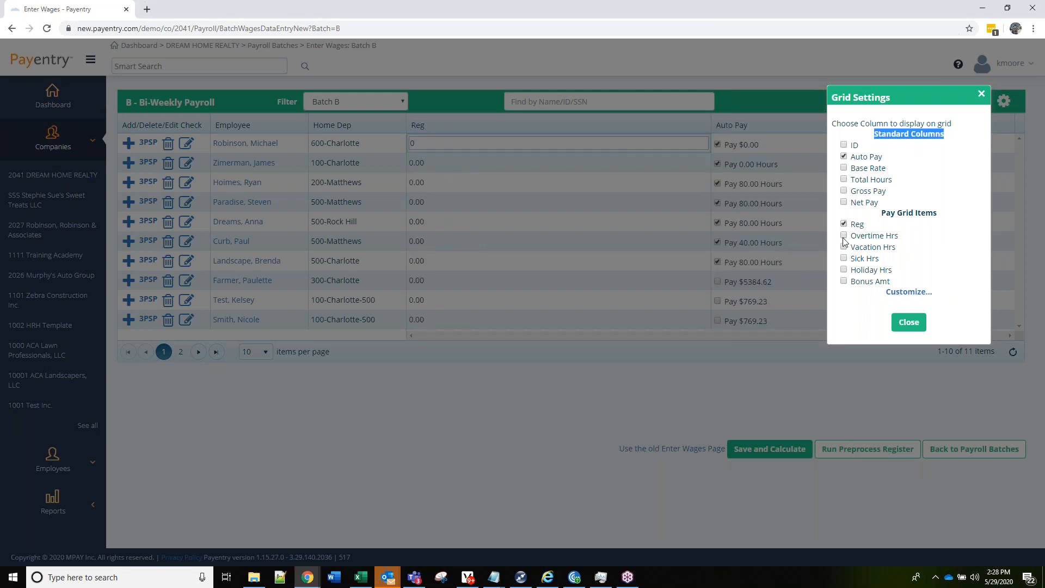
click(844, 236)
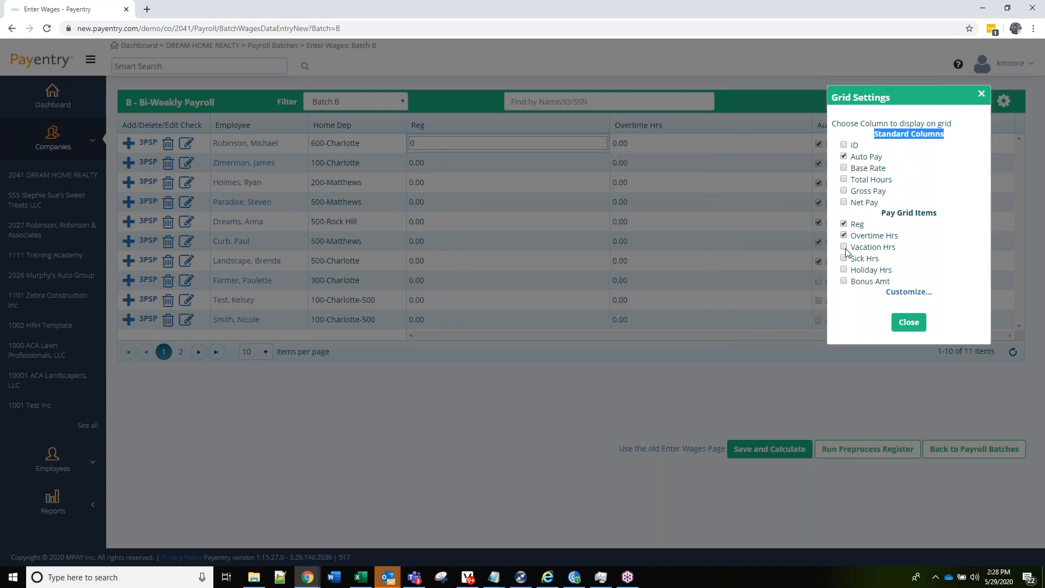
click(845, 247)
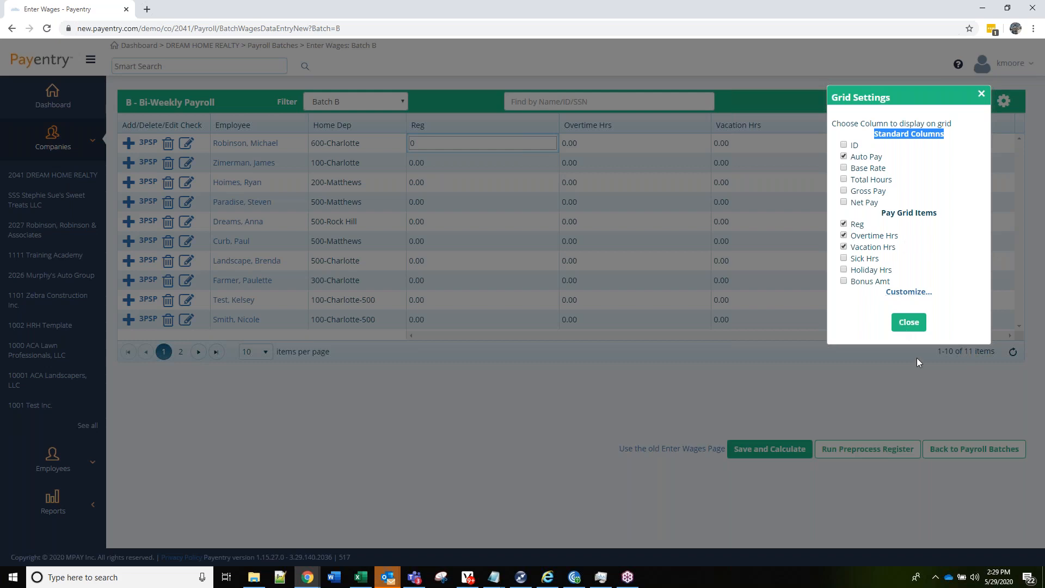
Close the grid settings, move the Auto Pay column ahead of Reg, and adjust the column widths in the wage grid.
click(909, 322)
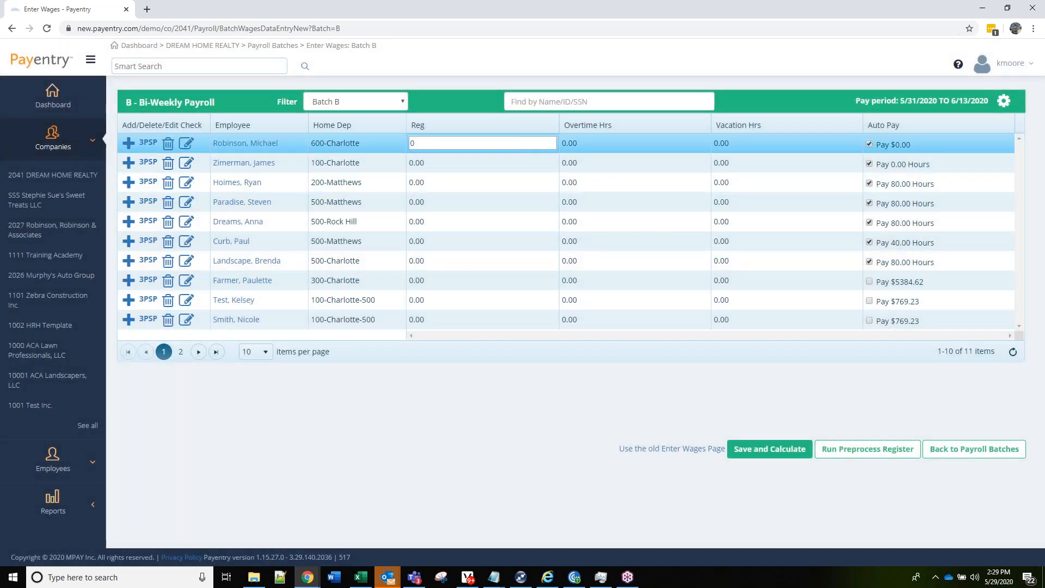
drag(929, 122, 433, 116)
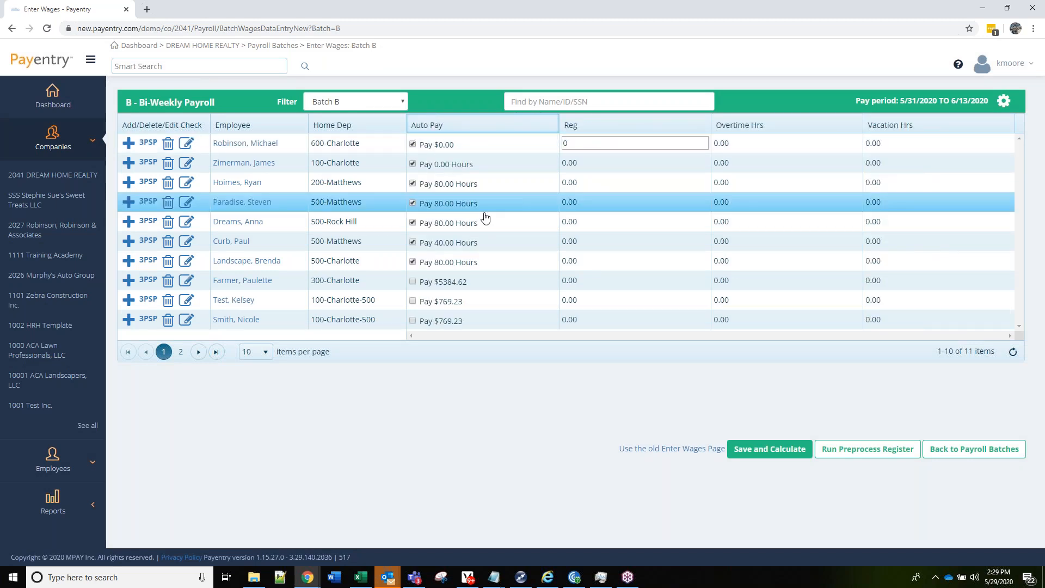
drag(558, 120, 495, 125)
drag(719, 121, 679, 137)
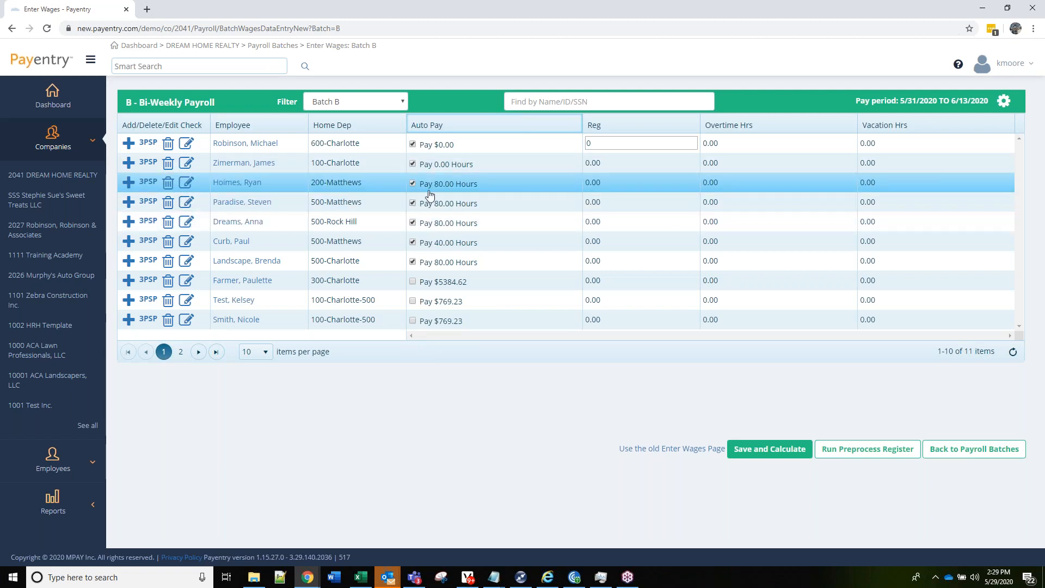
Enable auto pay for the last three listed employees, the Pay $5384.62 row and both Pay $769.23 rows.
click(412, 281)
click(412, 301)
click(414, 319)
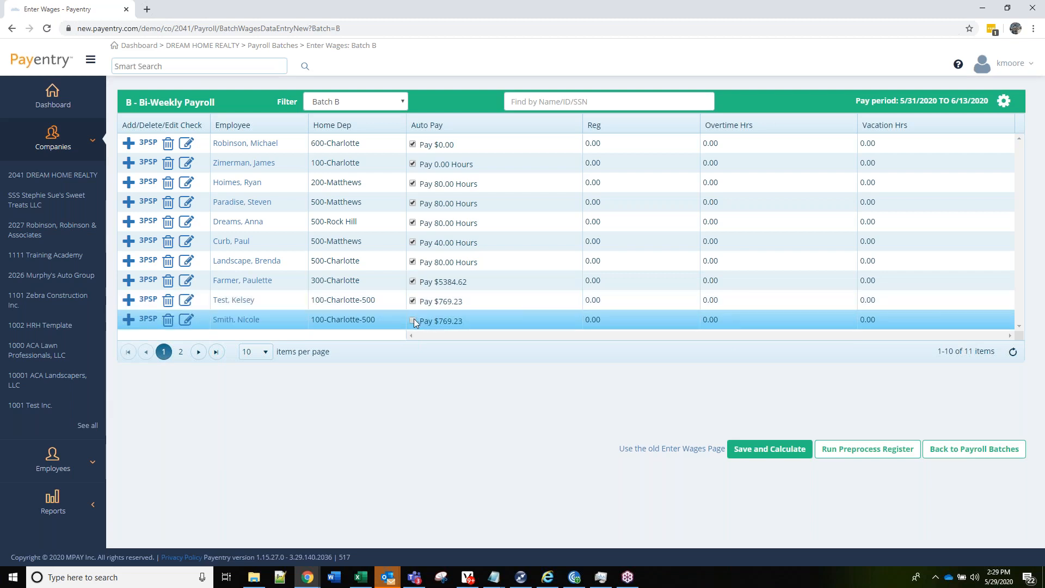
click(412, 282)
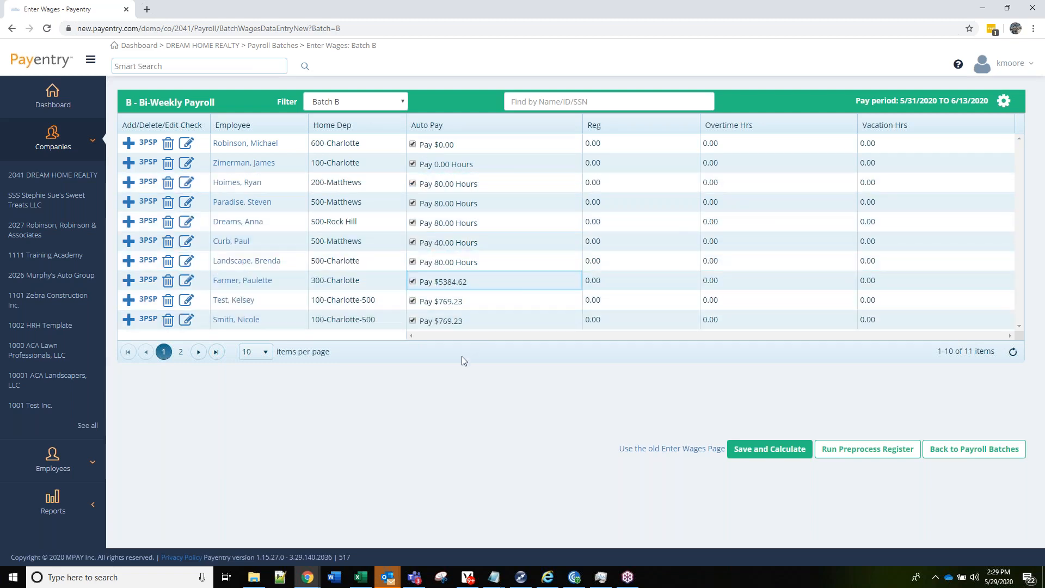
click(471, 287)
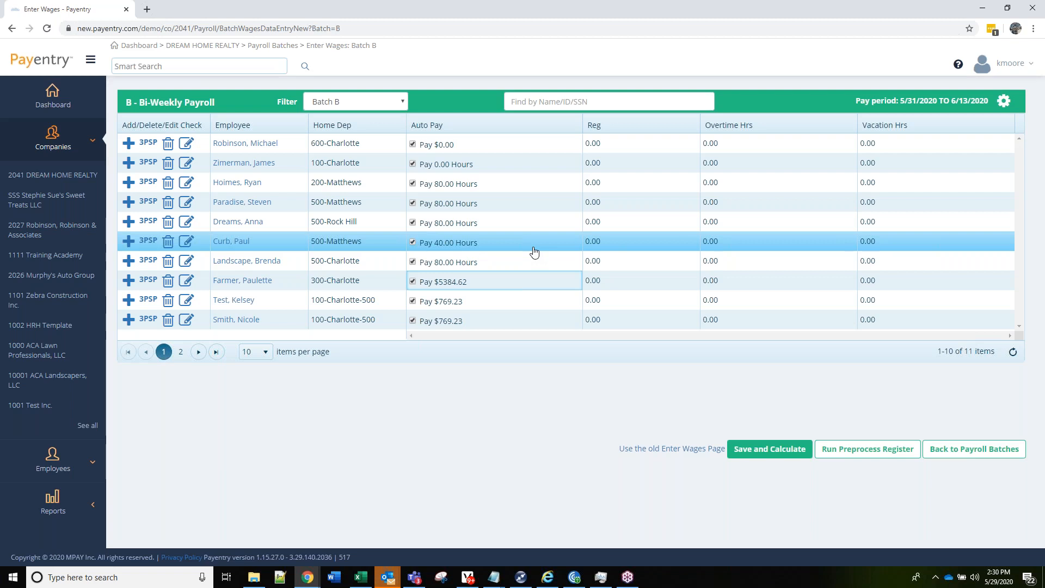
click(770, 449)
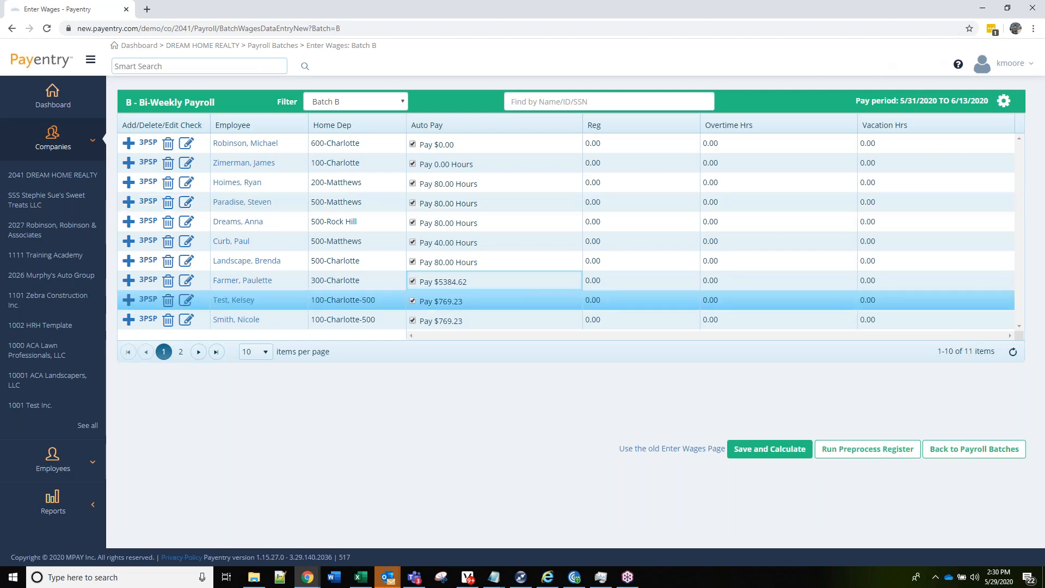
Show 20 items per page in the wage entry grid and review its column settings.
click(266, 353)
click(256, 385)
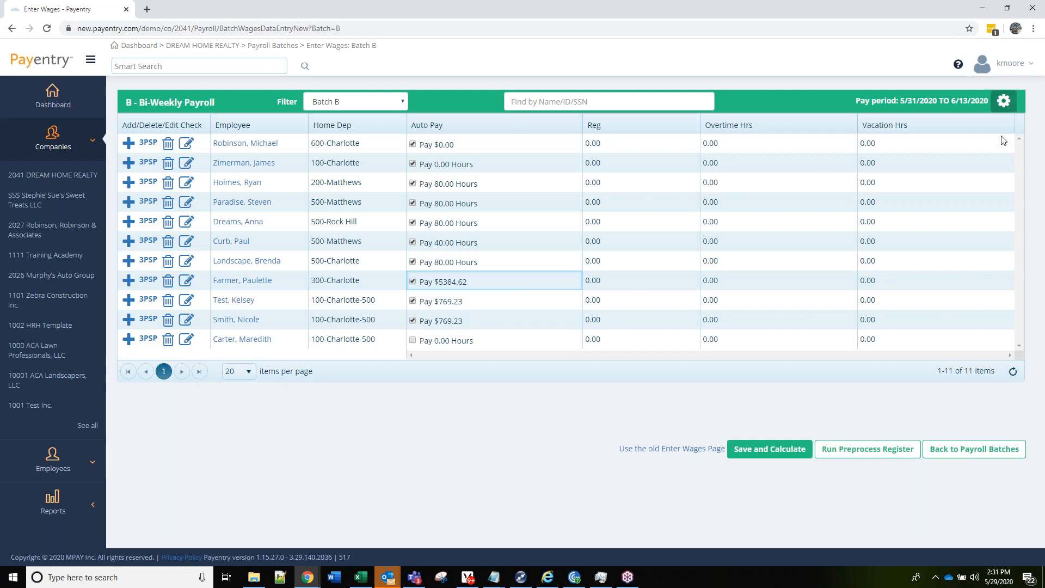
click(1004, 100)
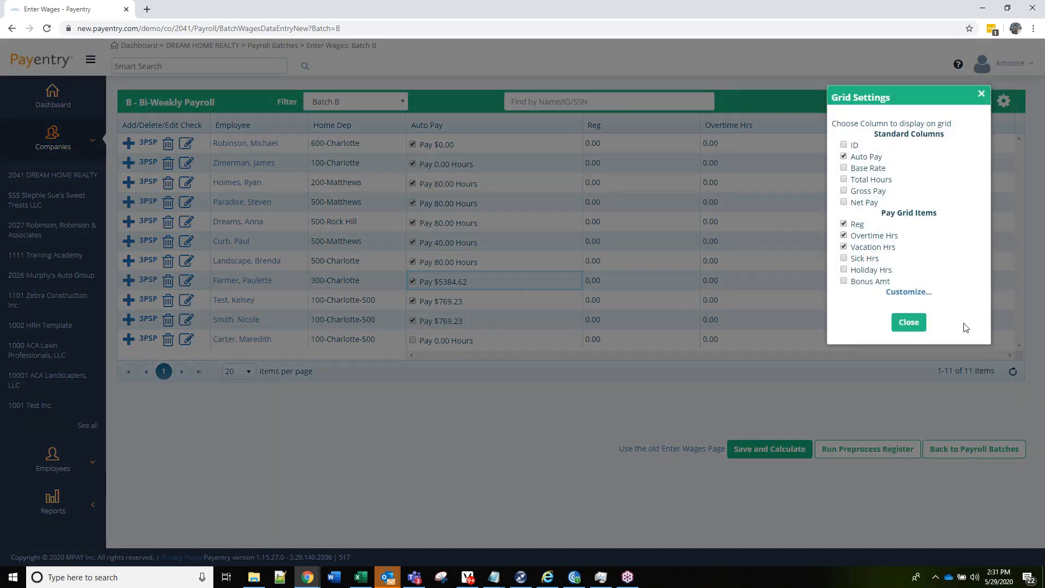
click(909, 323)
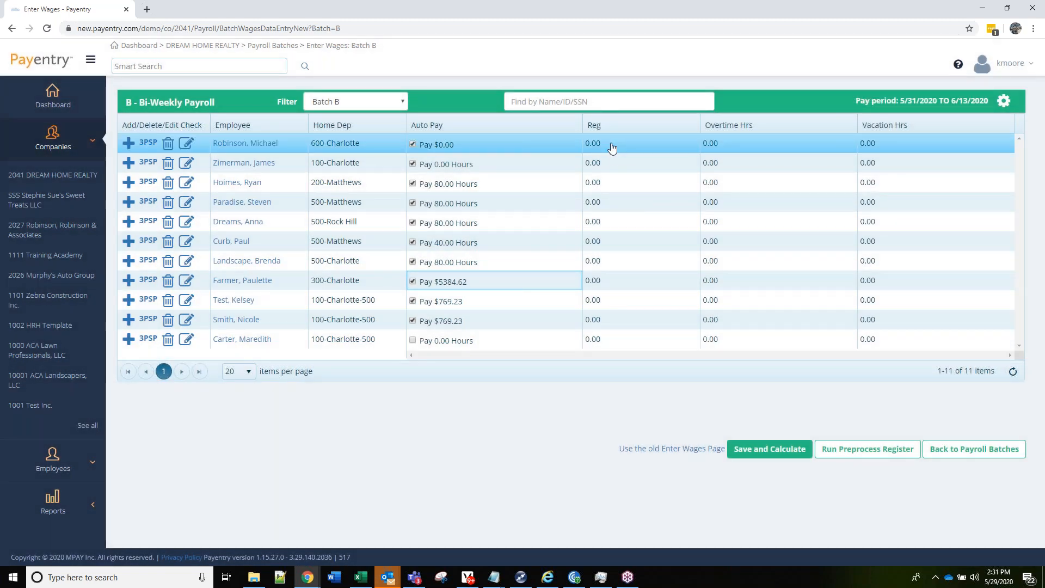
Enter 40 Reg hours and 10 Overtime Hrs for the first employee in the wage grid.
click(612, 144)
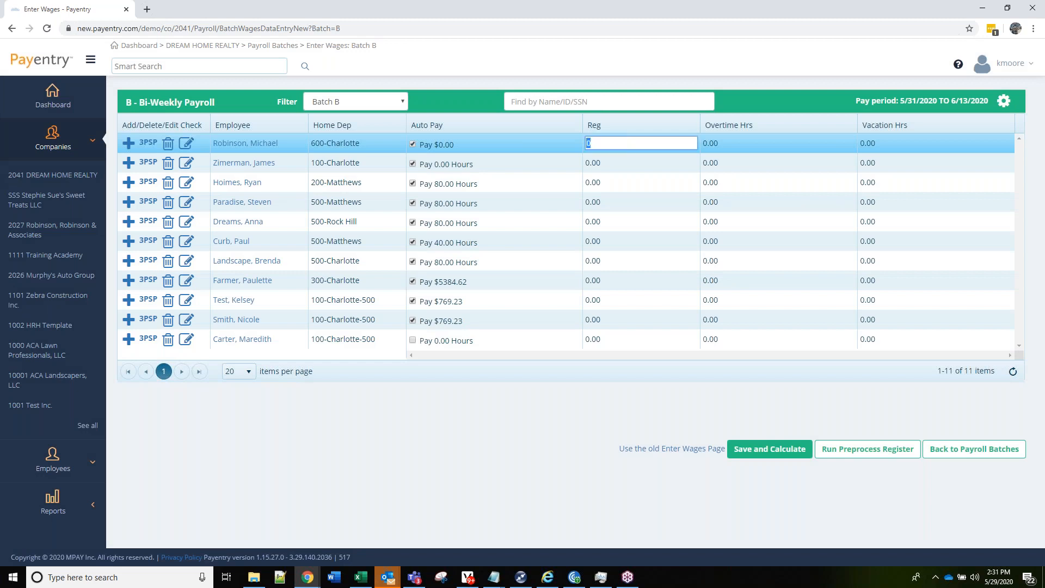
text(40)
key(Return)
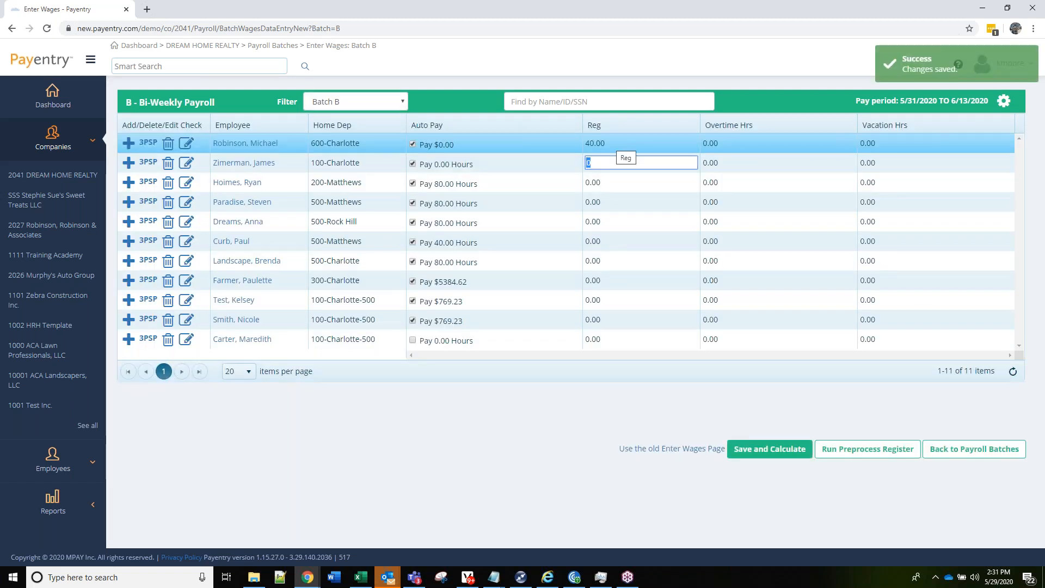
click(610, 144)
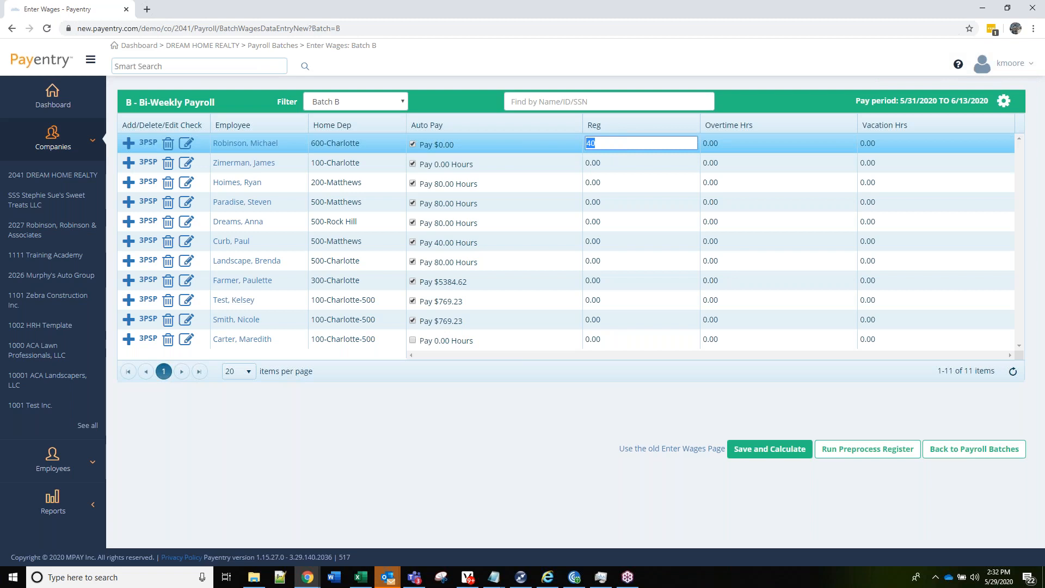
key(Tab)
text(10)
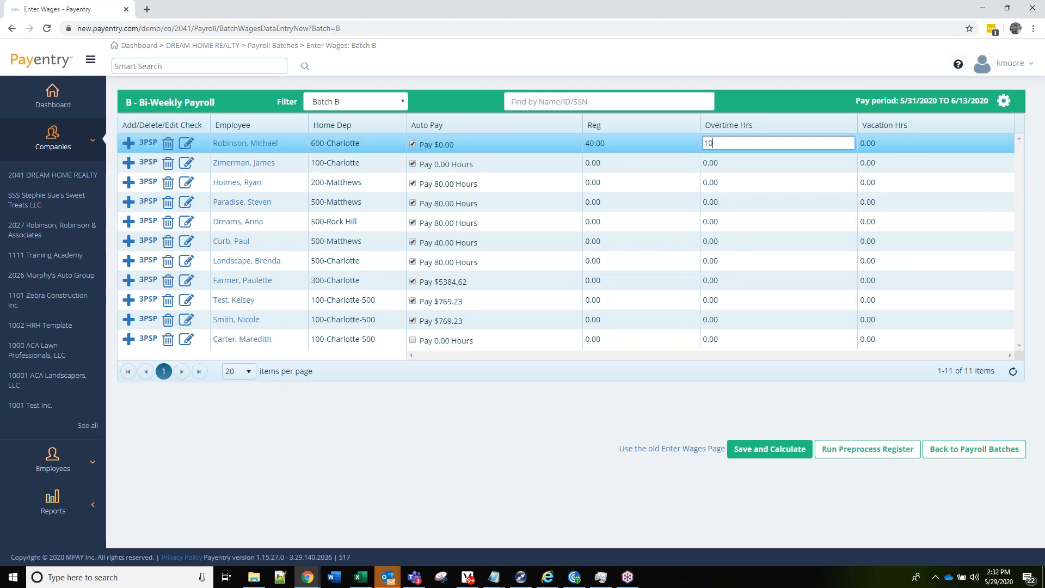
key(Return)
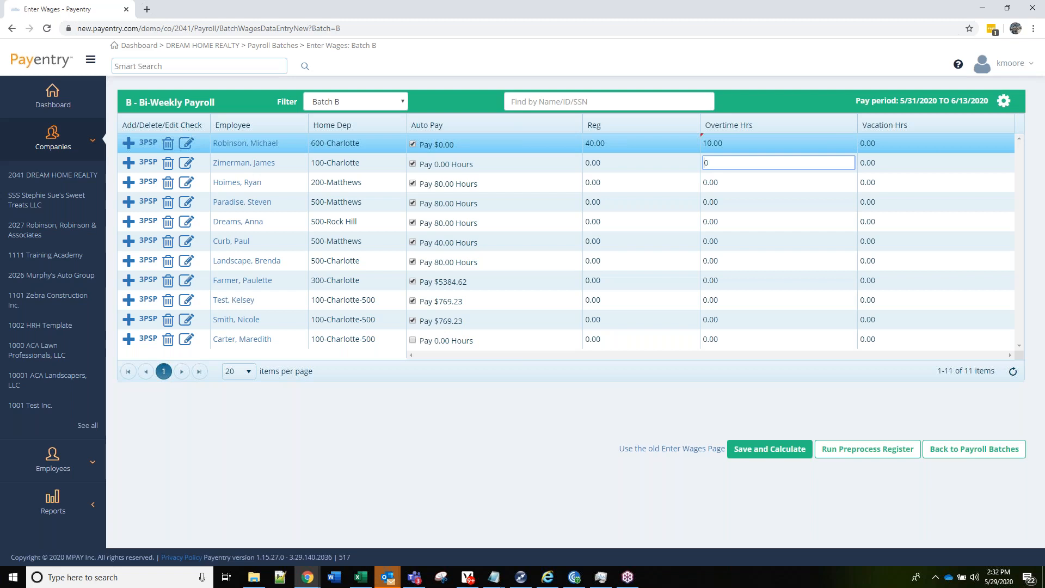
click(599, 163)
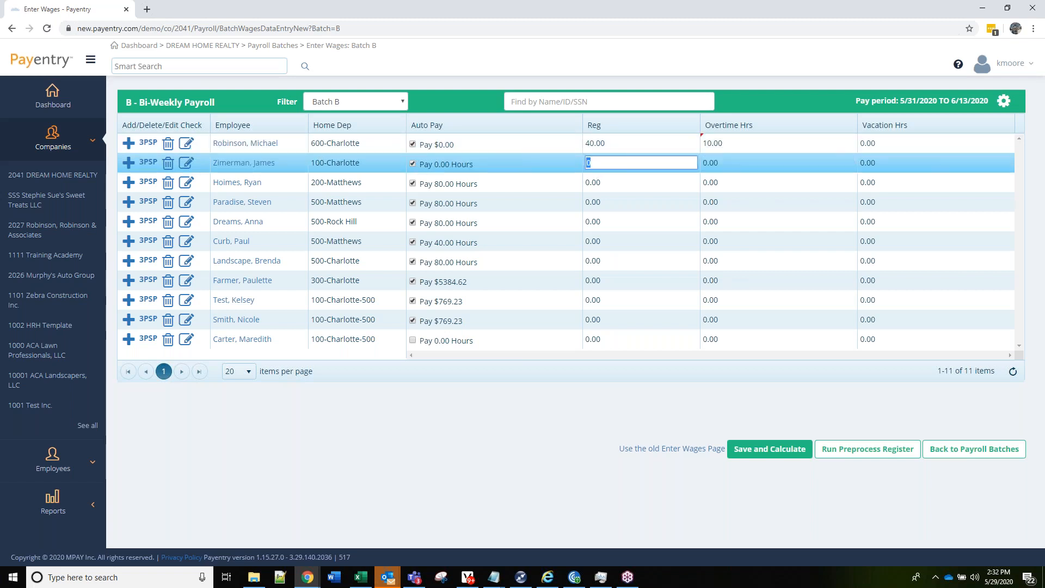
Enter 8 Vacation Hrs for each of the first six employees in the wage grid.
click(887, 143)
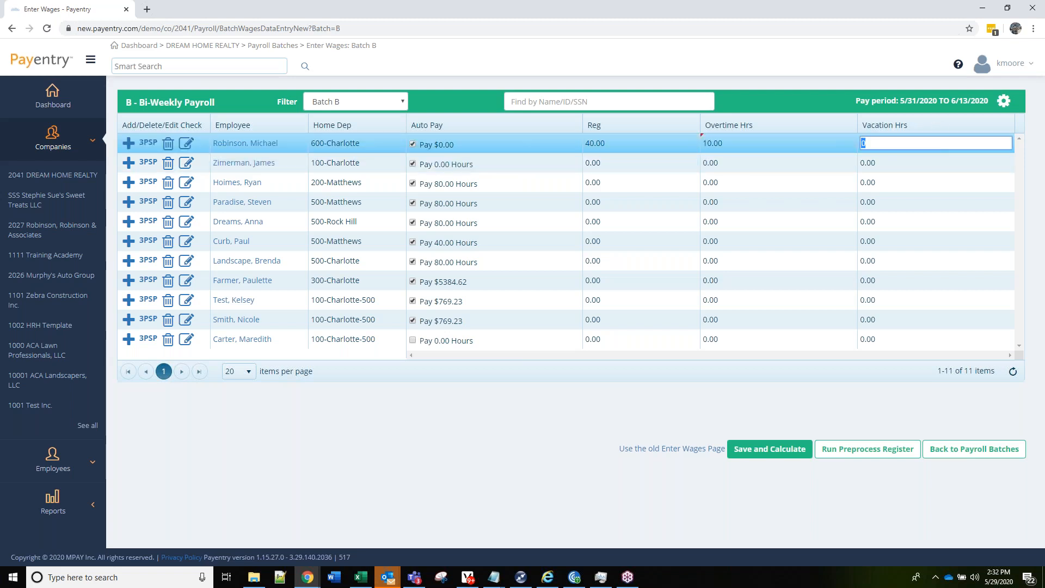
text(8)
key(Return)
text(8)
key(Return)
text(8)
key(Return)
text(8)
key(Return)
text(8)
key(Return)
text(8)
key(Return)
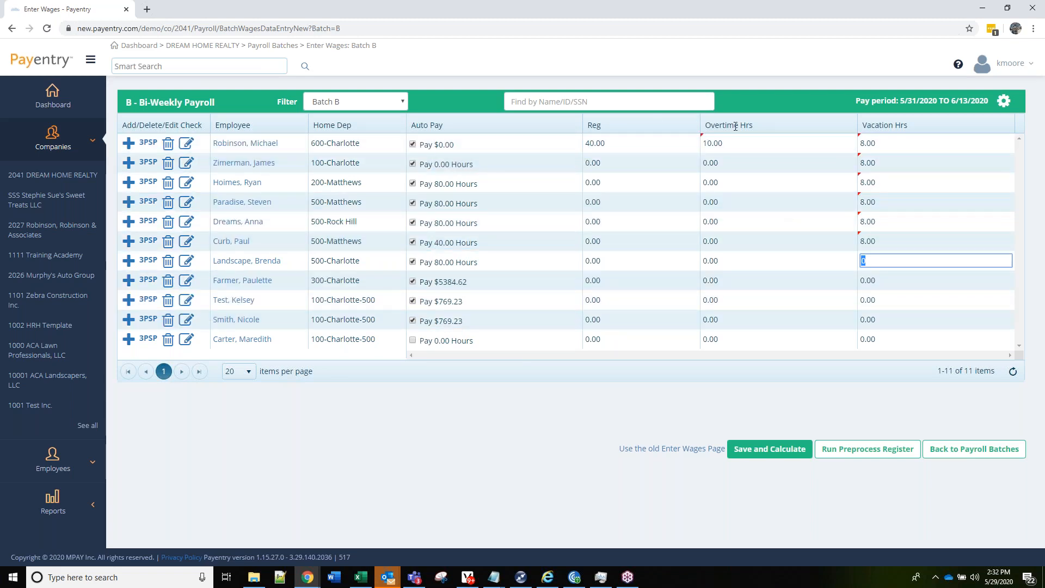
Open the company's Pay Grid Items setup through the customize option in the wage grid settings.
click(997, 107)
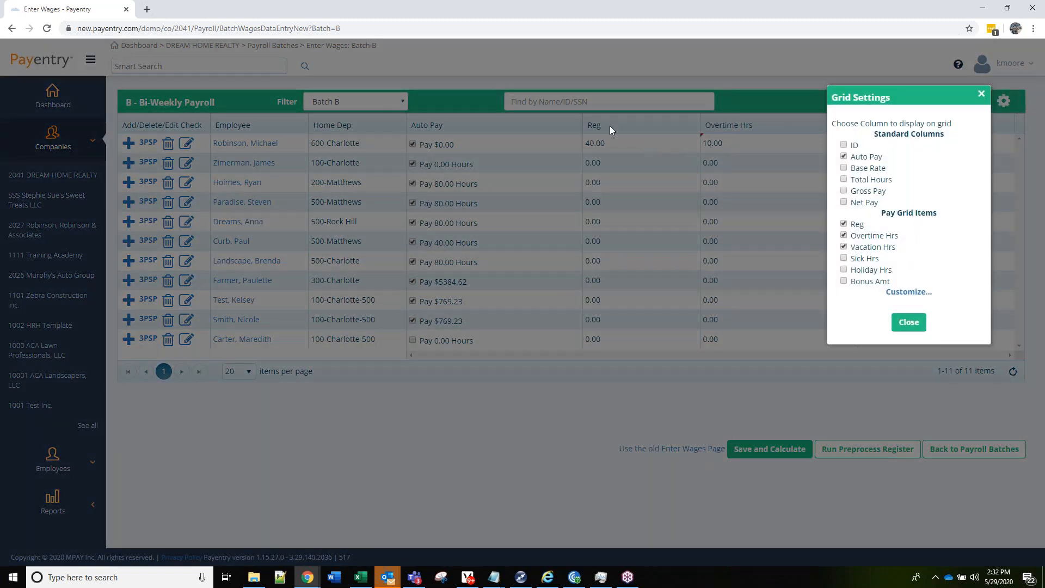
drag(938, 96, 829, 80)
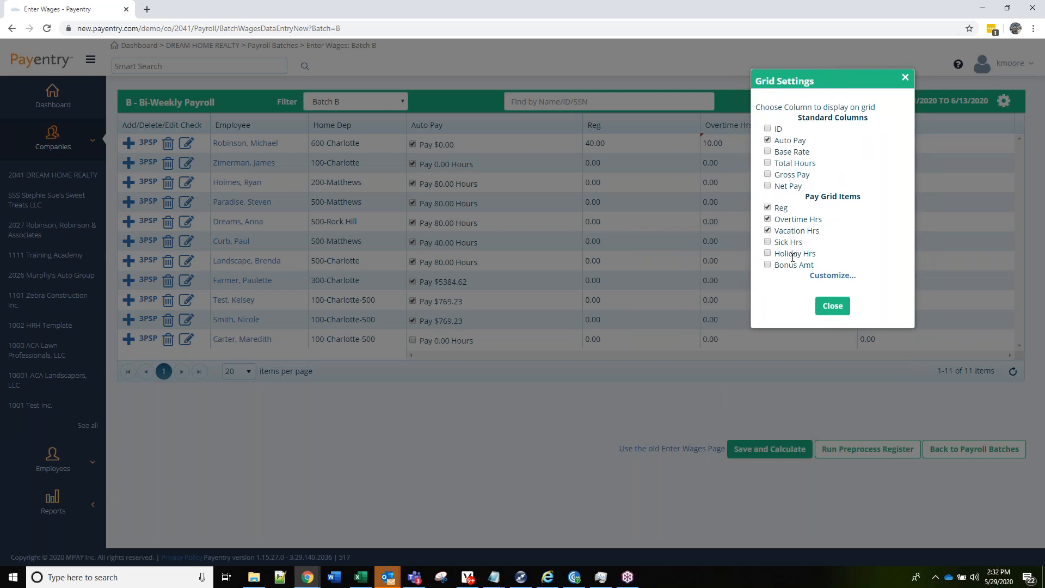
click(833, 275)
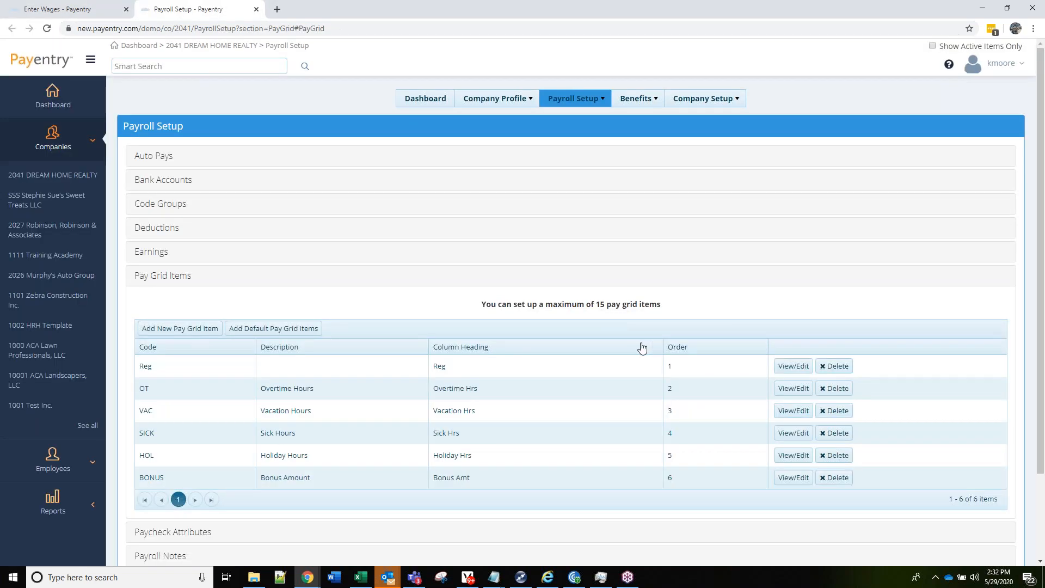
scroll(649, 358, down, 1)
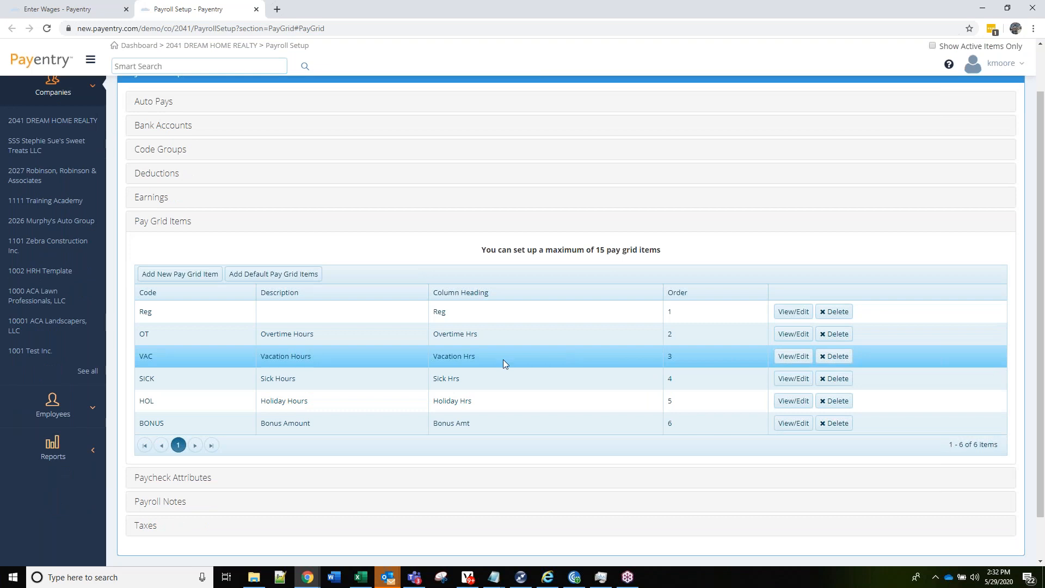
Start a new pay grid item with Comm as its code, column heading and description, and compare it with the wage grid headings.
click(178, 275)
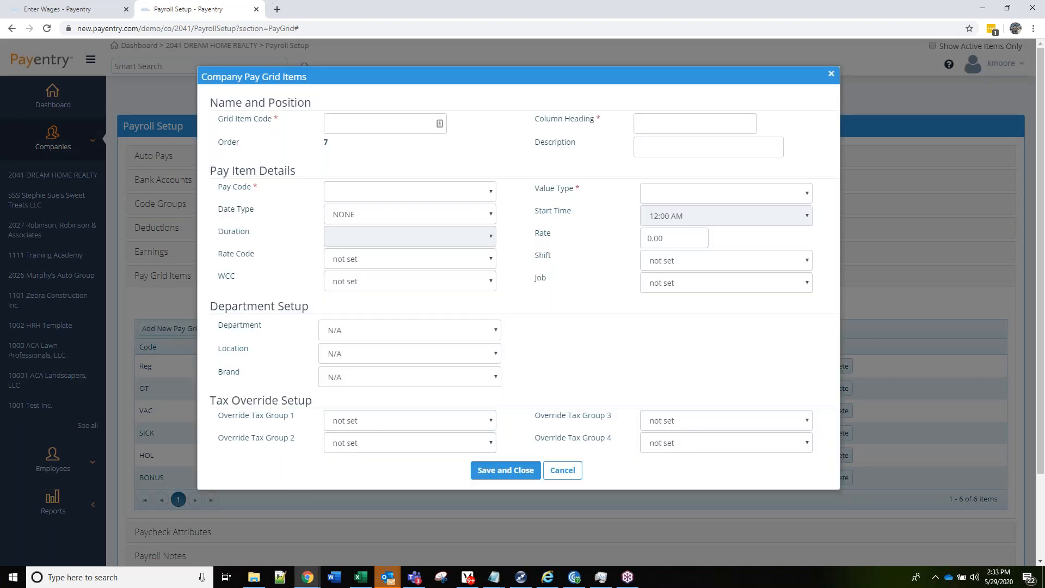
click(387, 131)
text(Comm)
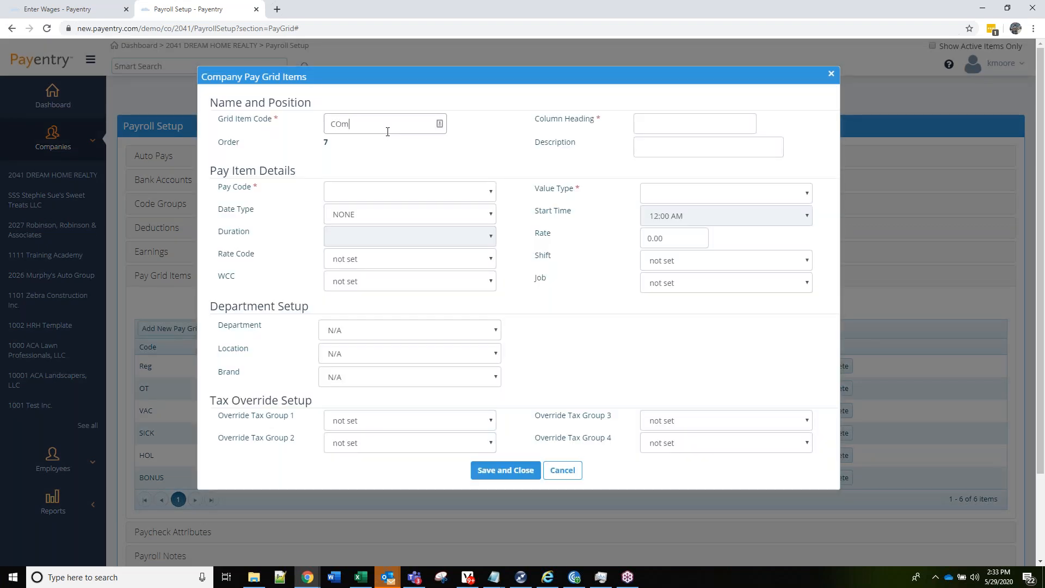
key(BackSpace)
key(BackSpace)
key(BackSpace)
text(omm)
key(Tab)
text(Comm)
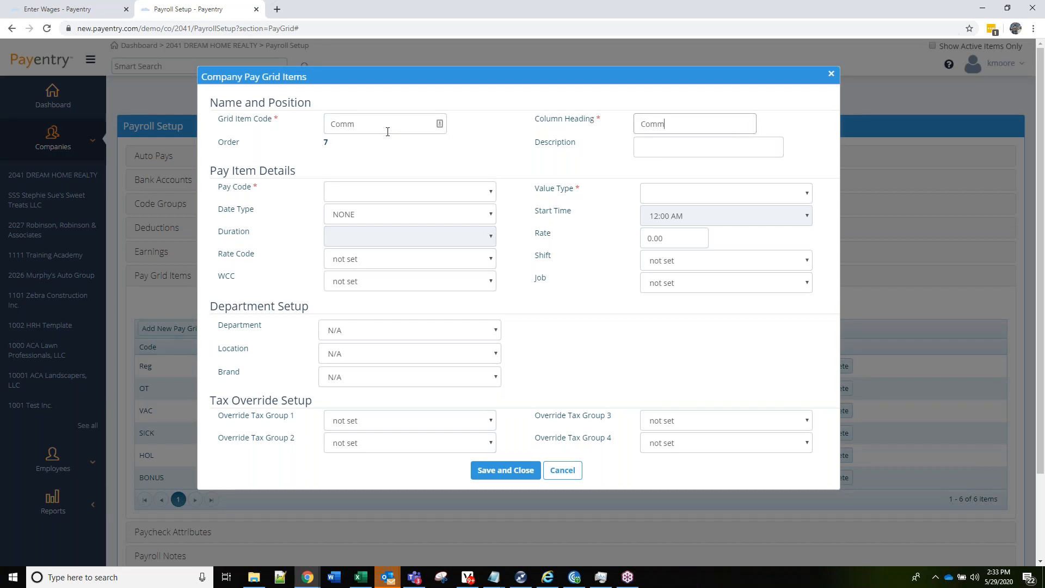
text(Comm)
key(BackSpace)
key(BackSpace)
key(BackSpace)
text(omm)
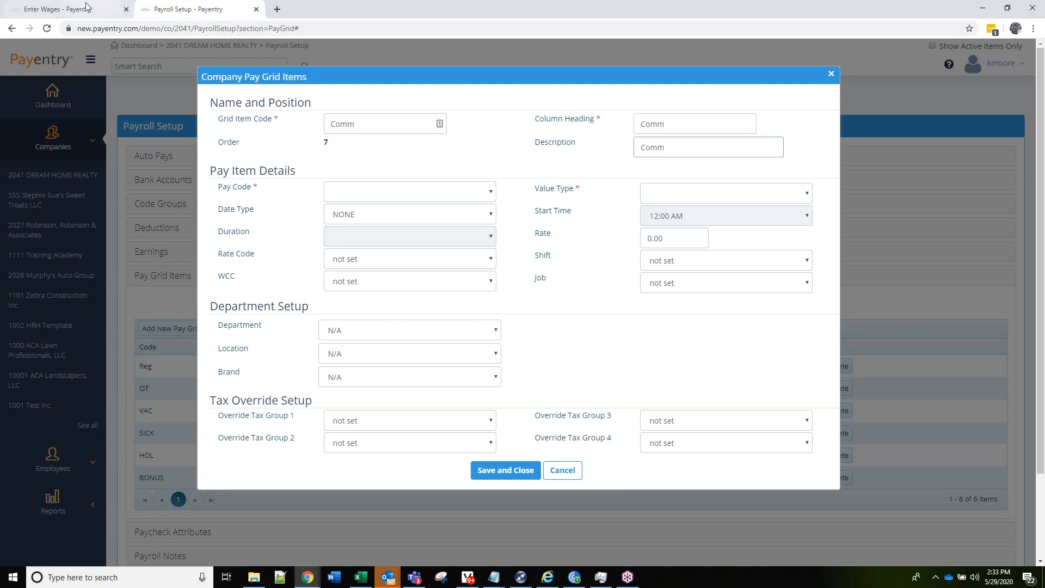
click(66, 9)
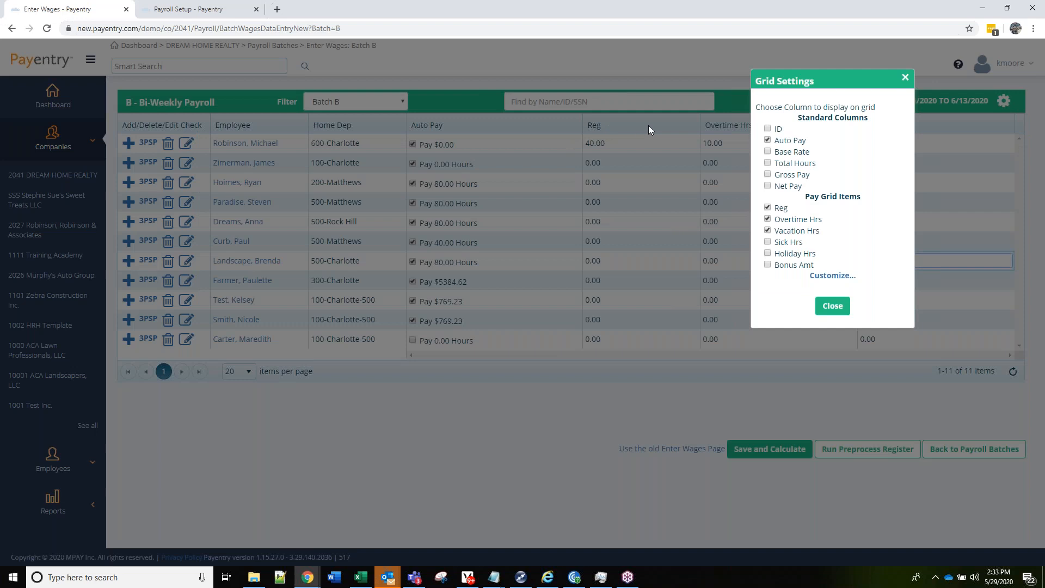
click(210, 9)
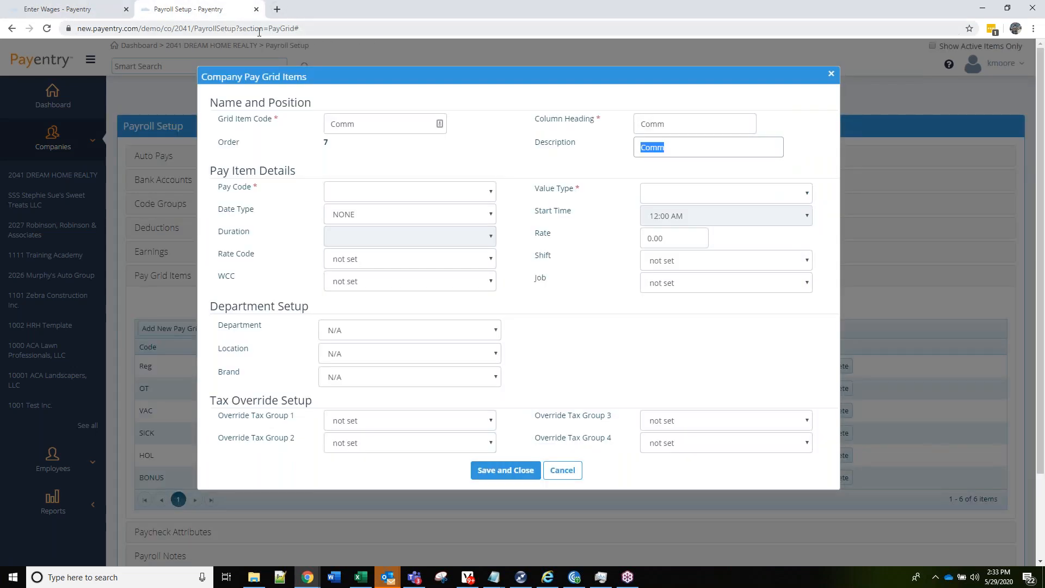
Set the Comm grid item's pay code to EComm - Commission and its value type to Amount.
click(413, 197)
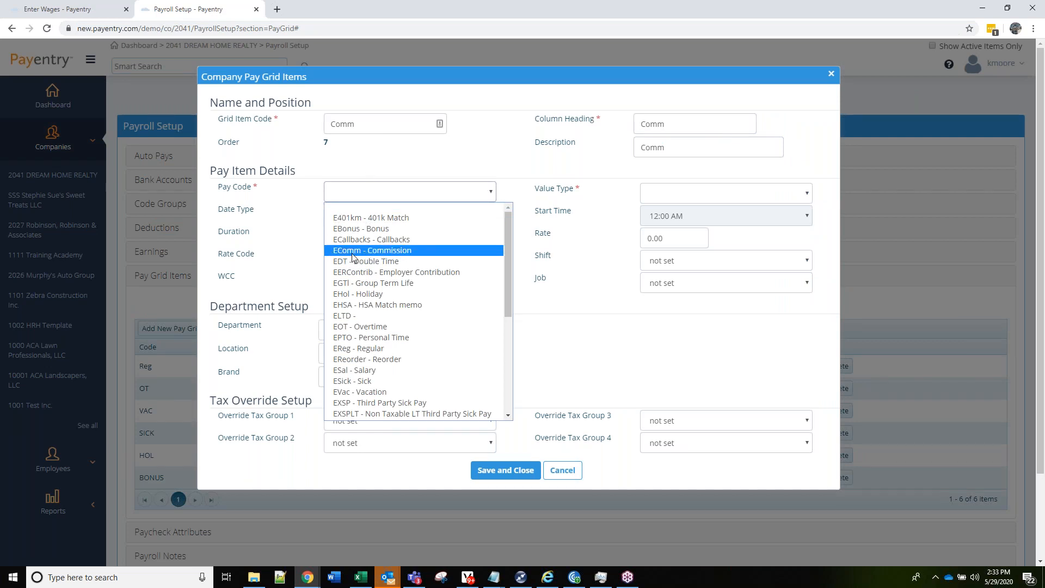
click(383, 251)
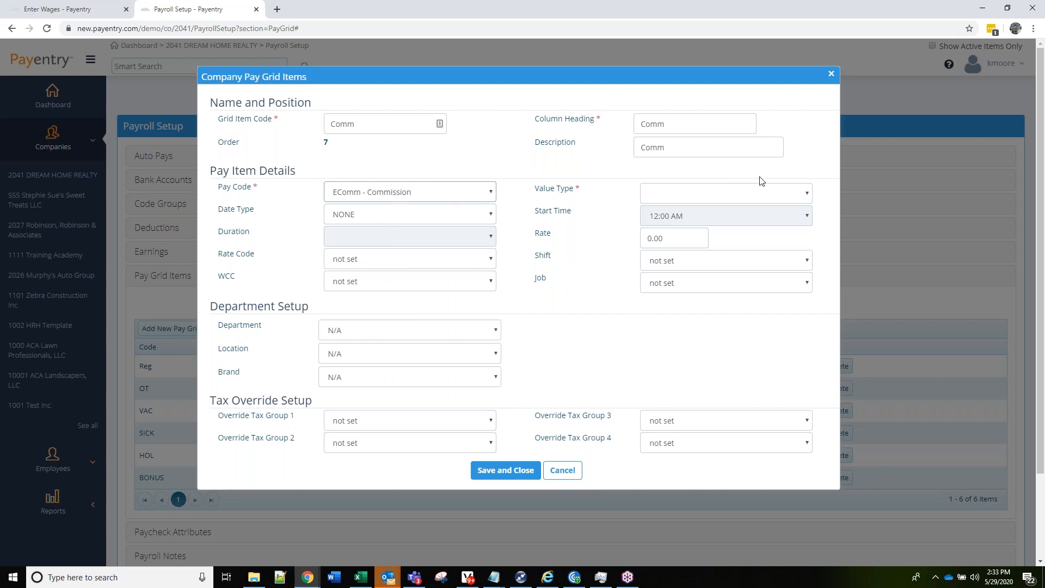
click(713, 195)
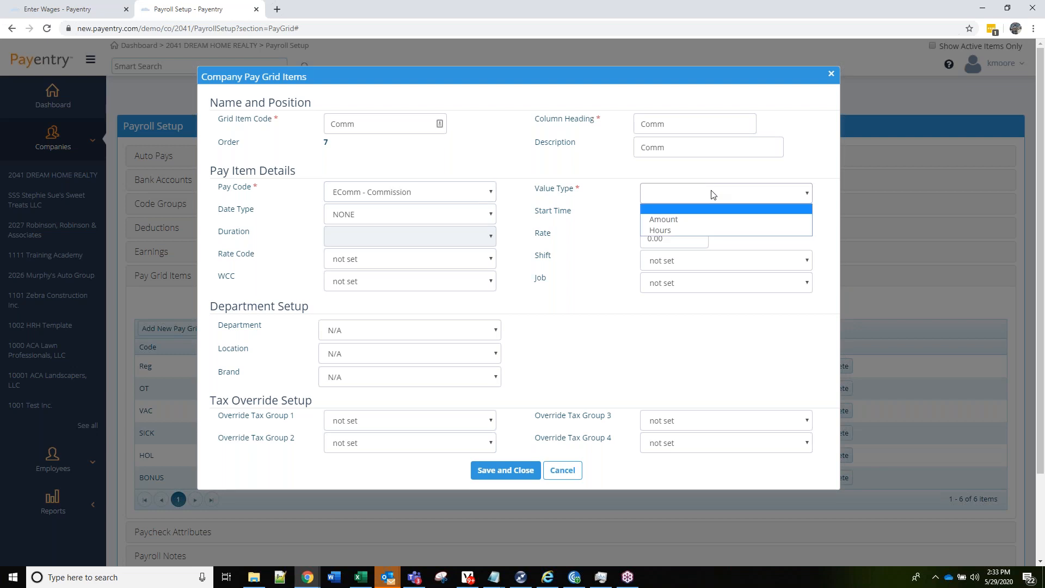
click(674, 219)
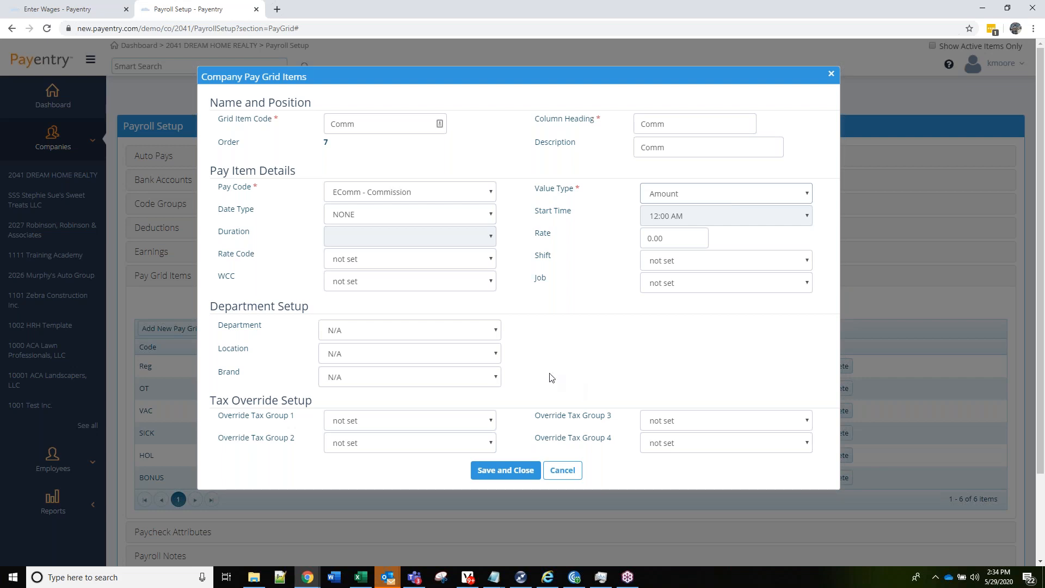
Assign the Comm grid item to department 200 - Sales and save it.
click(481, 334)
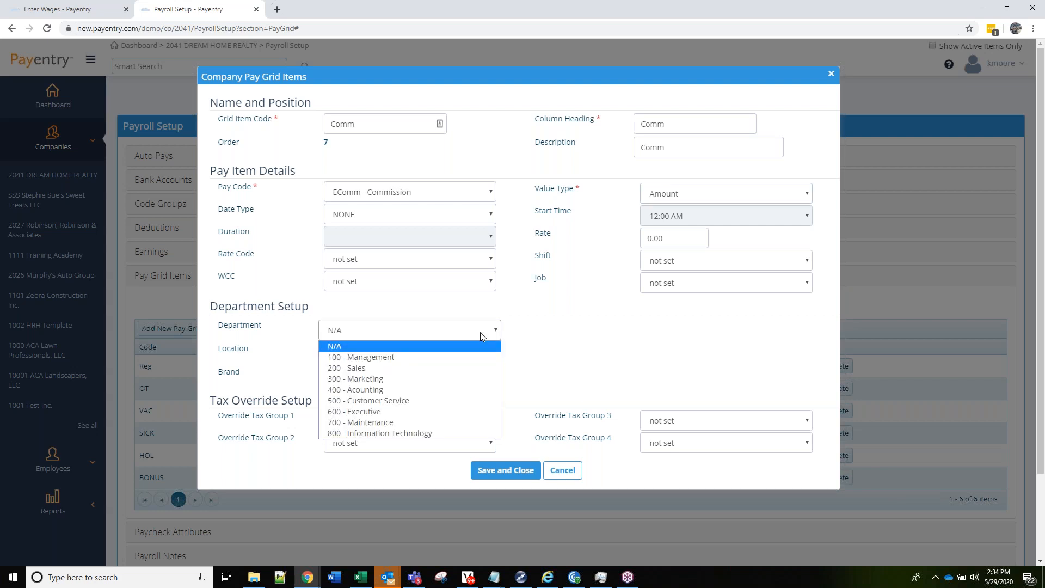
click(355, 370)
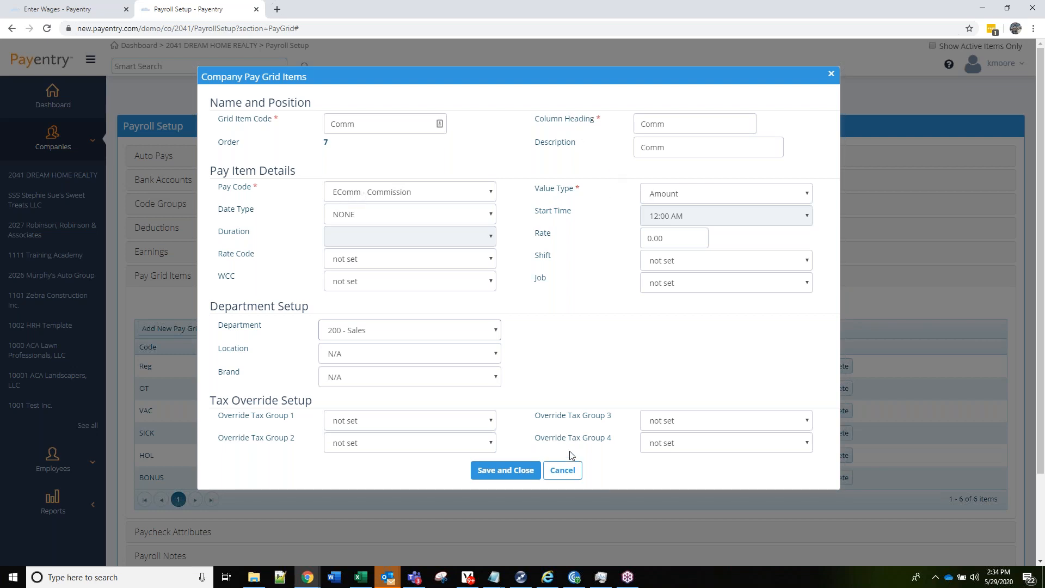
click(507, 477)
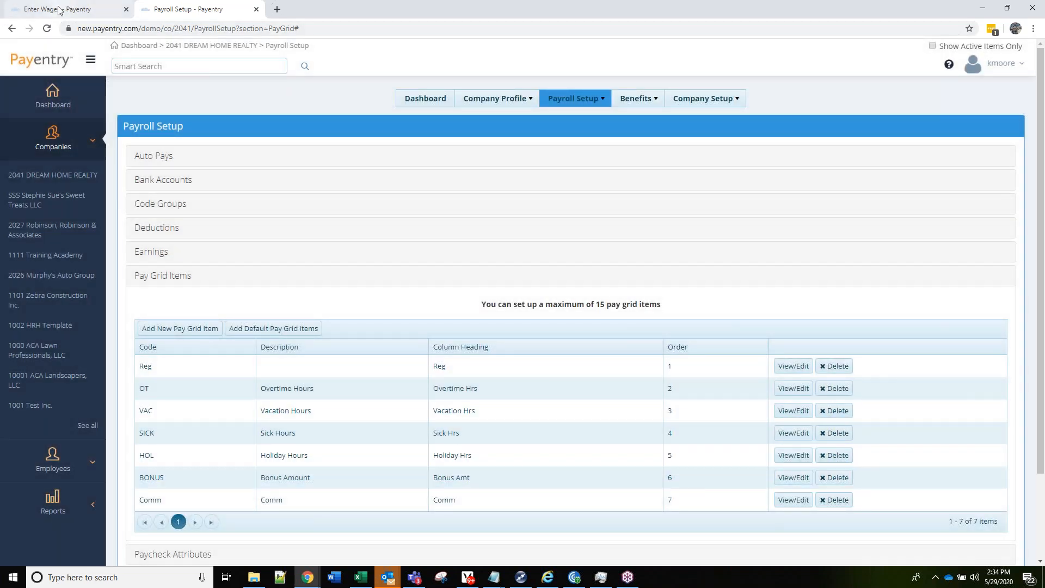
Return from Payroll Setup to the Batch B wage entry page and reload it to pick up the new pay grid item.
click(100, 5)
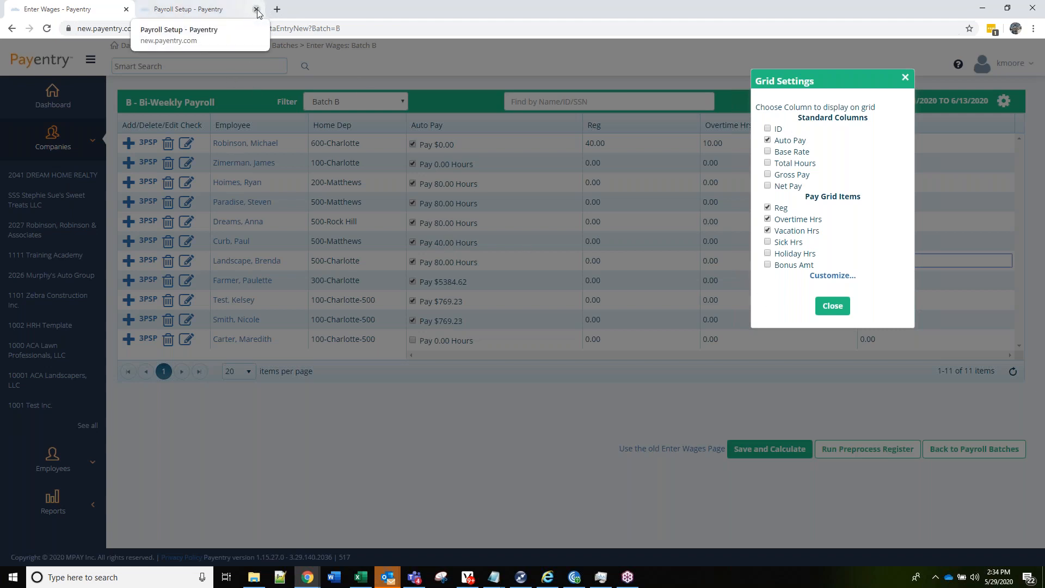
click(202, 12)
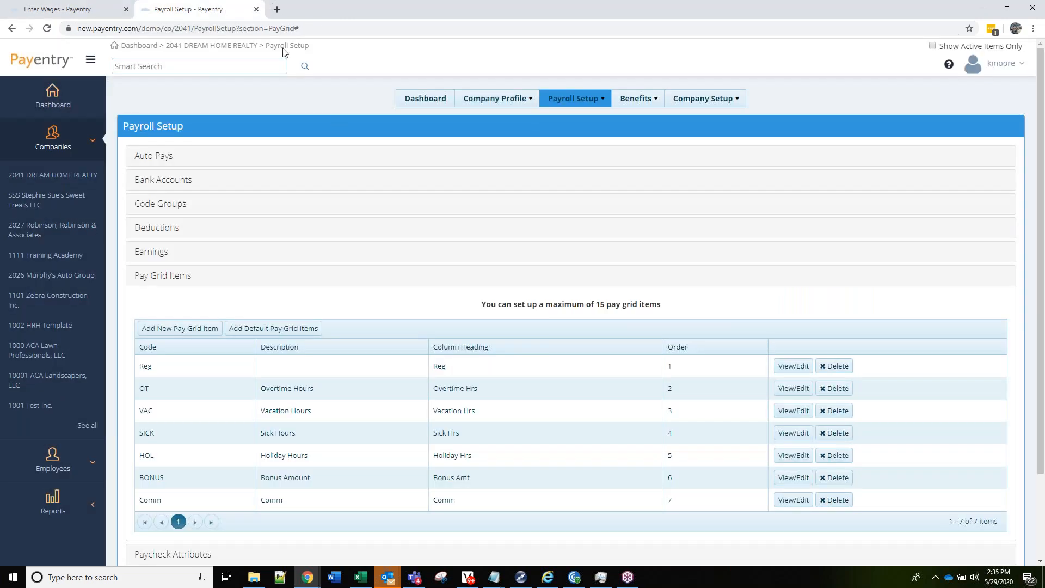
click(256, 10)
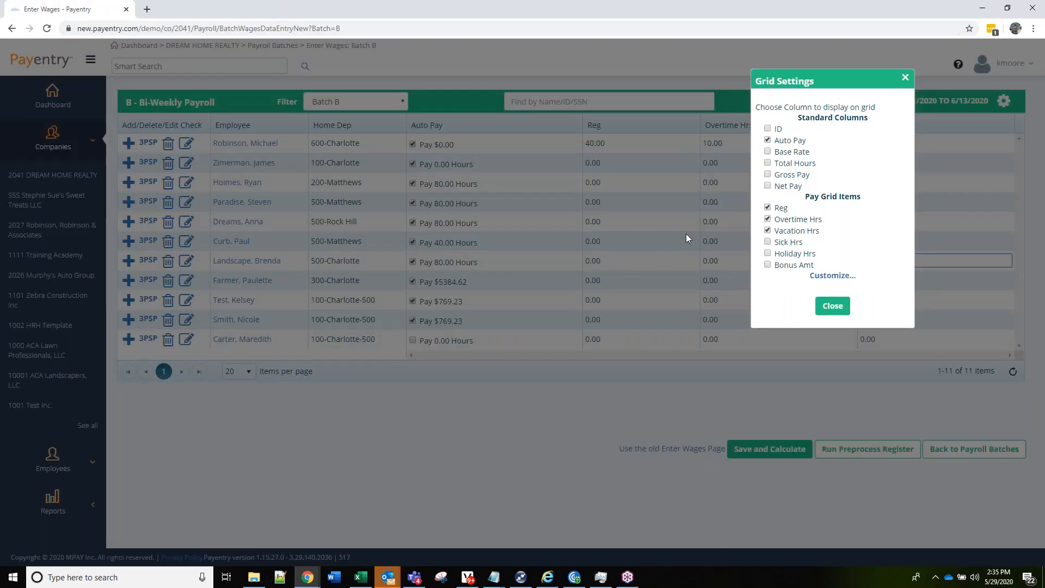
click(831, 306)
click(46, 31)
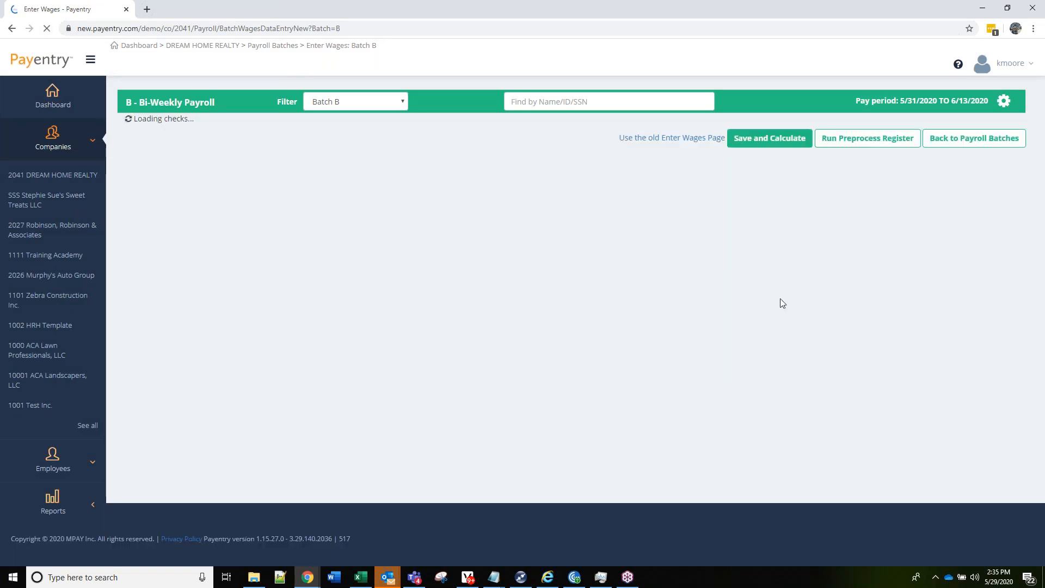
Show the Comm pay grid item as a column in the wage entry grid.
click(1005, 104)
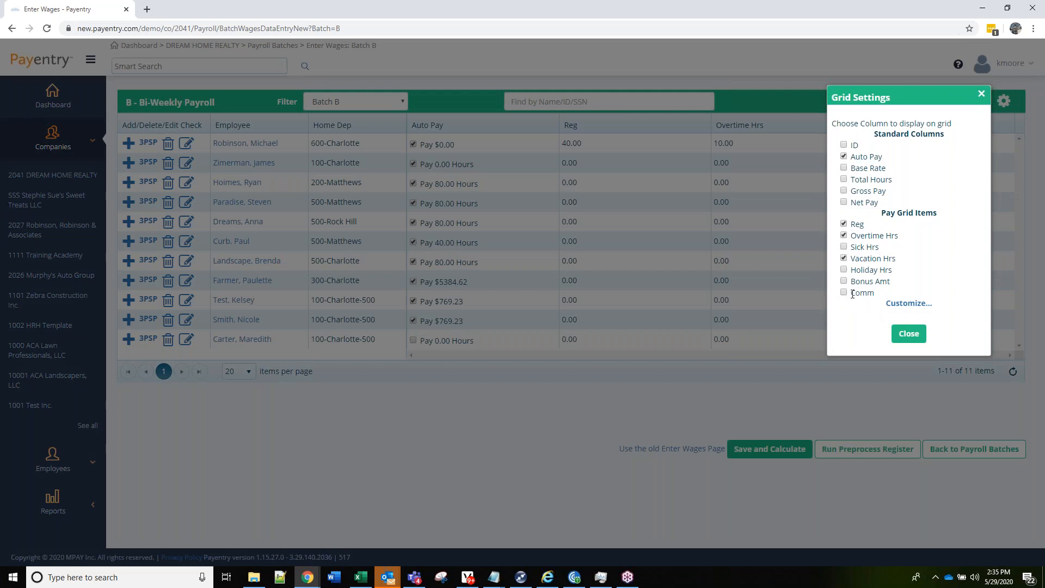
click(844, 293)
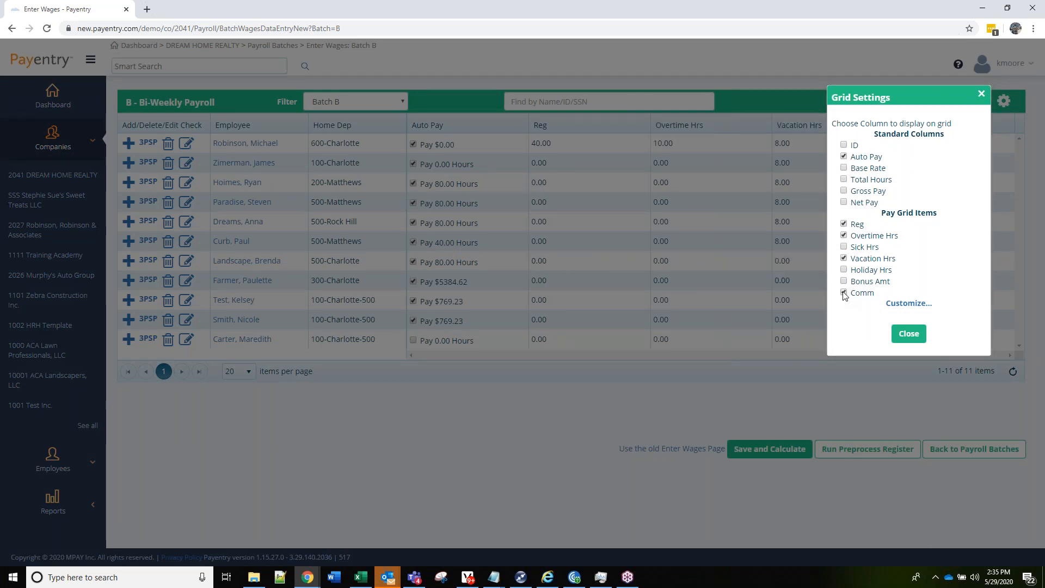
click(908, 335)
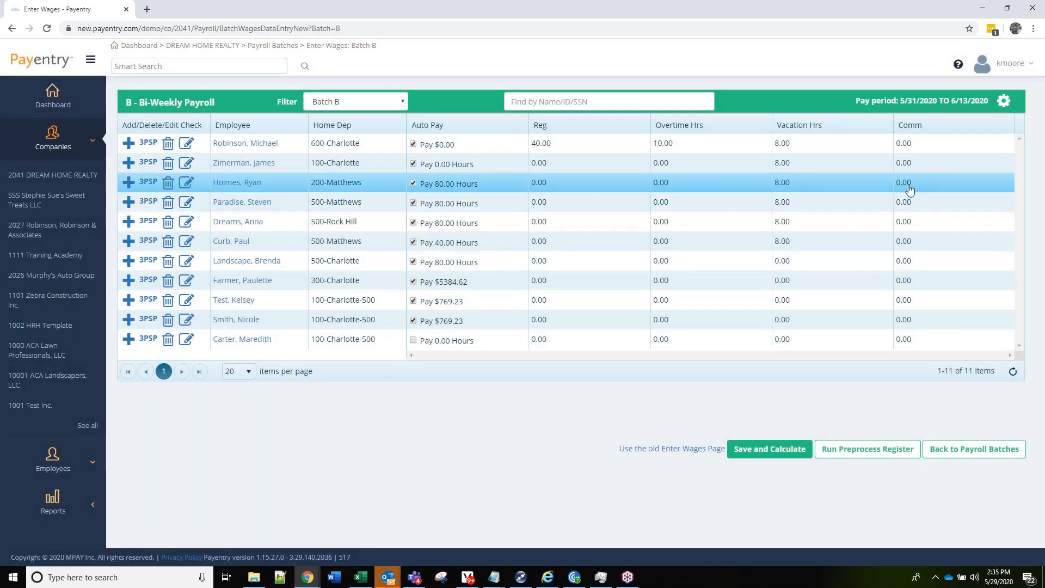
Enter commission amounts of 500, 450 and 100 for the first three employees in the wage grid.
click(911, 144)
text(500.425)
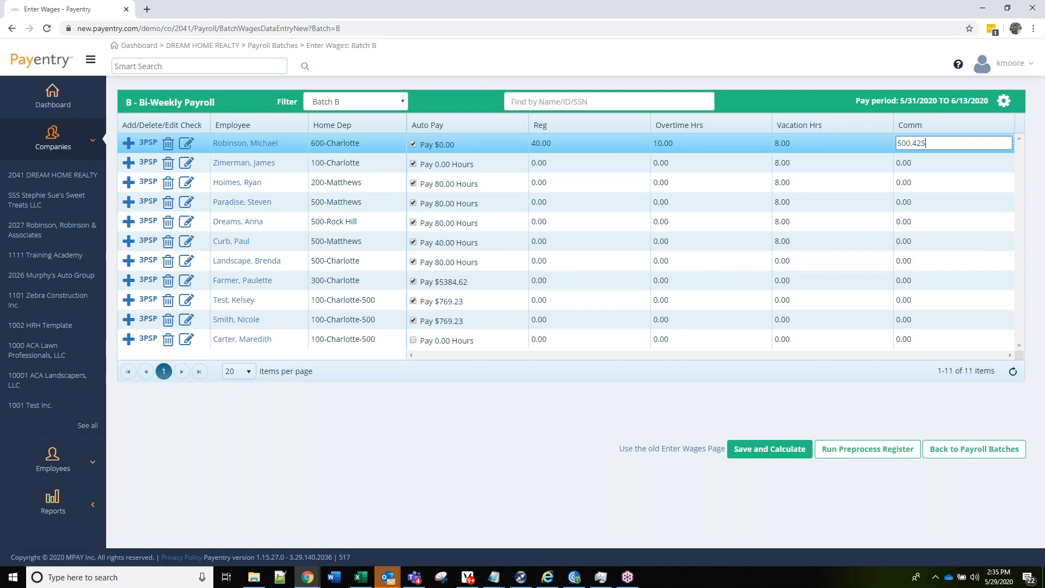
key(Return)
click(911, 144)
text(500)
key(Return)
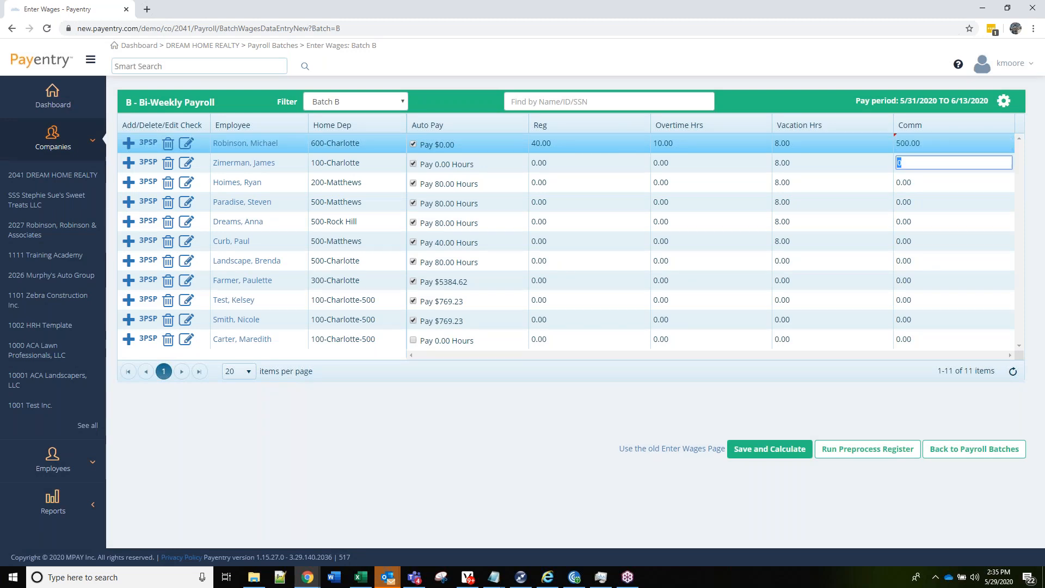
text(450)
key(Return)
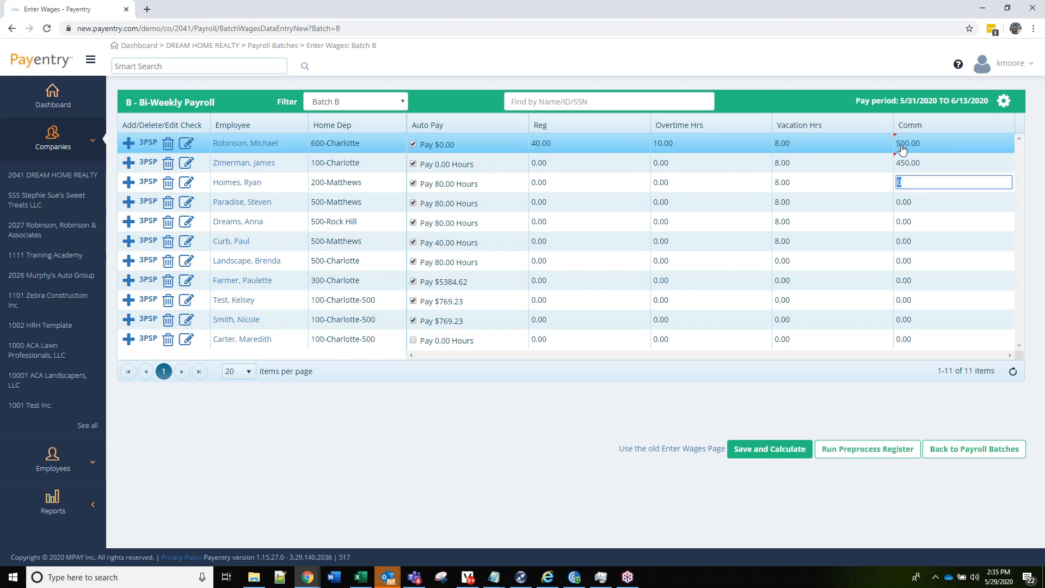
text(100)
key(Return)
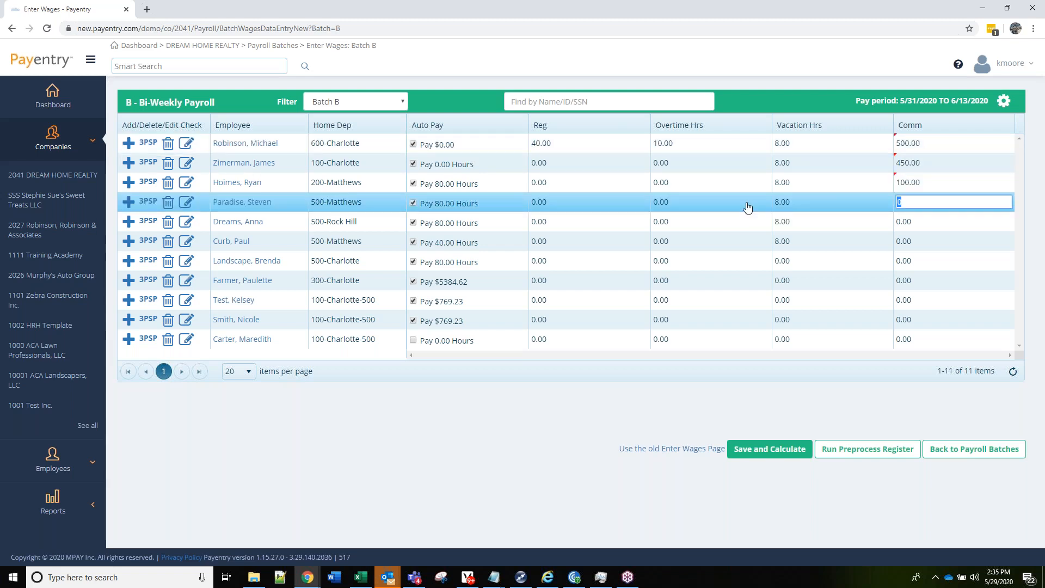
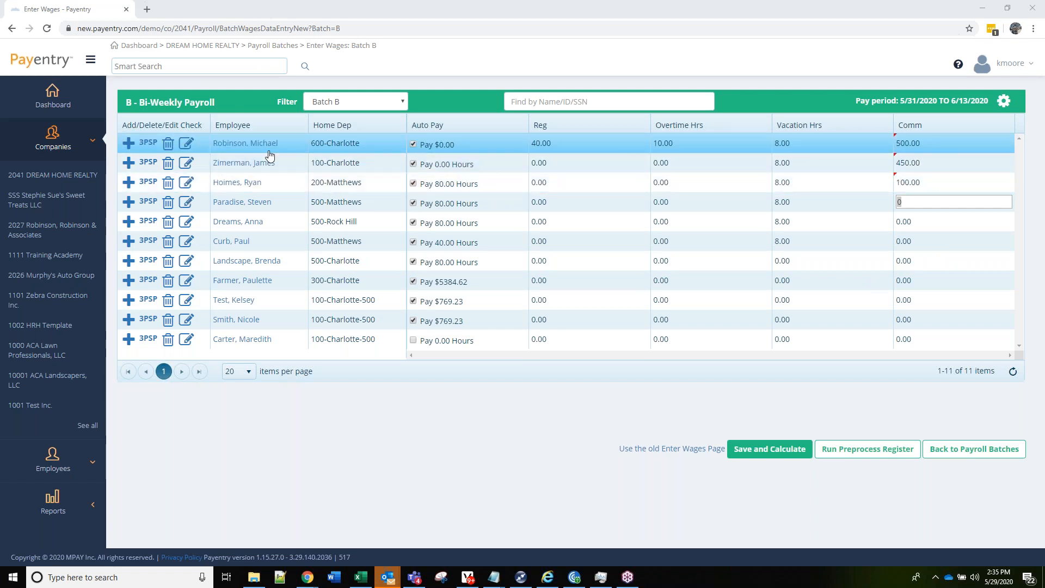
Check the items-per-page setting, try to filter the wage grid by an employee's surname, and reload the page.
click(239, 371)
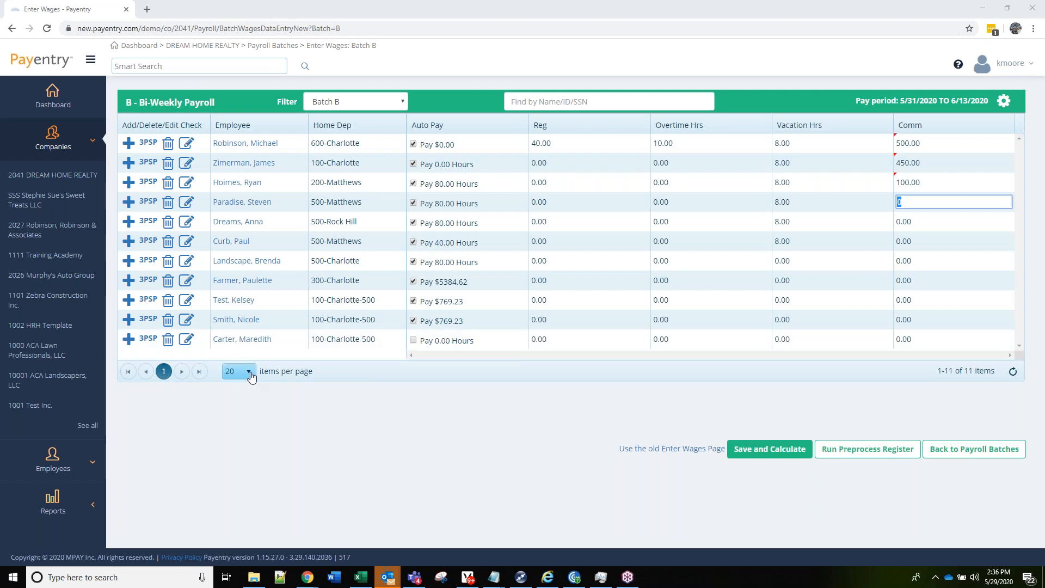
click(242, 404)
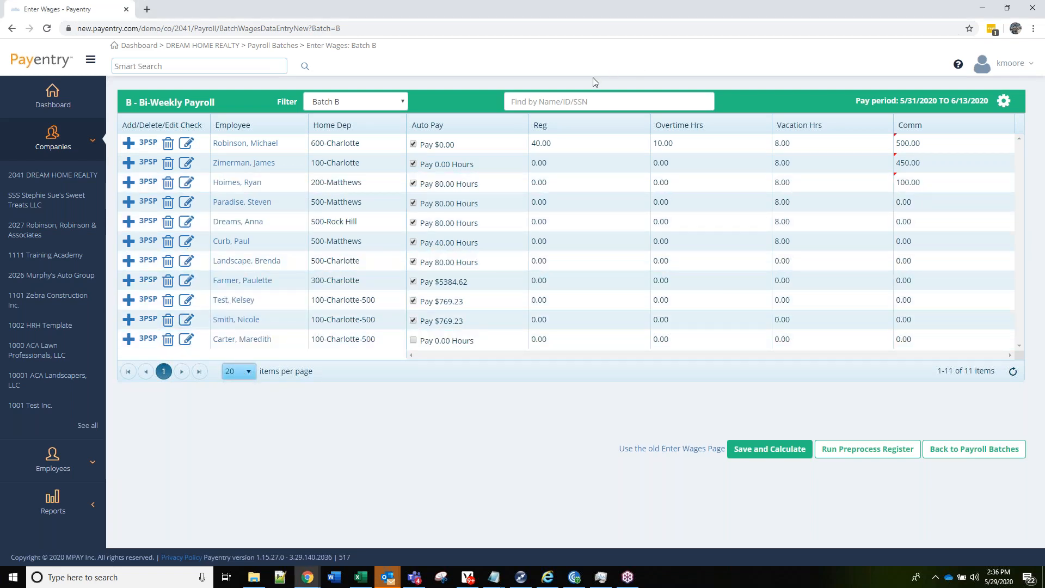
click(566, 101)
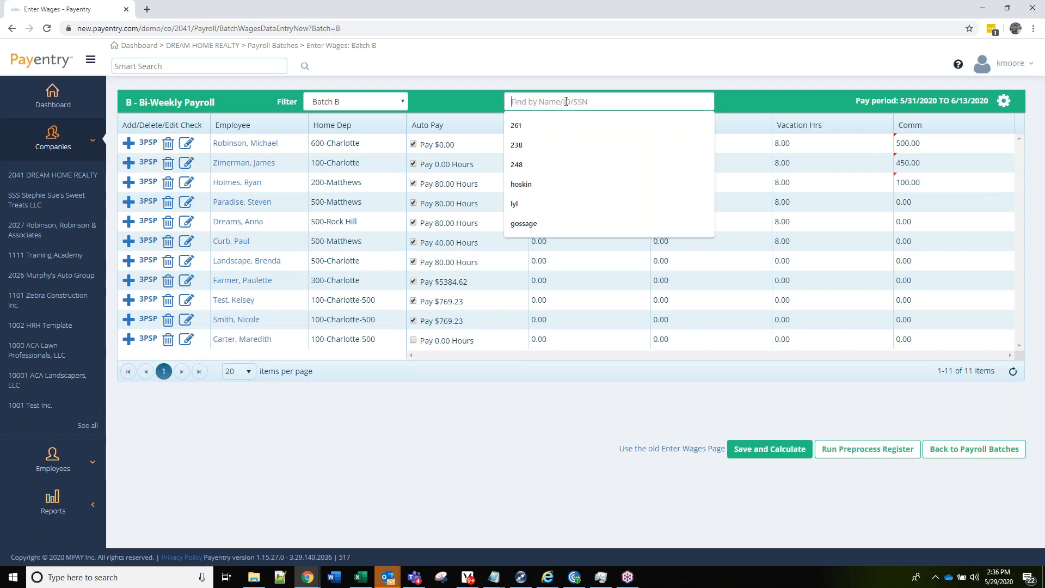
text(s)
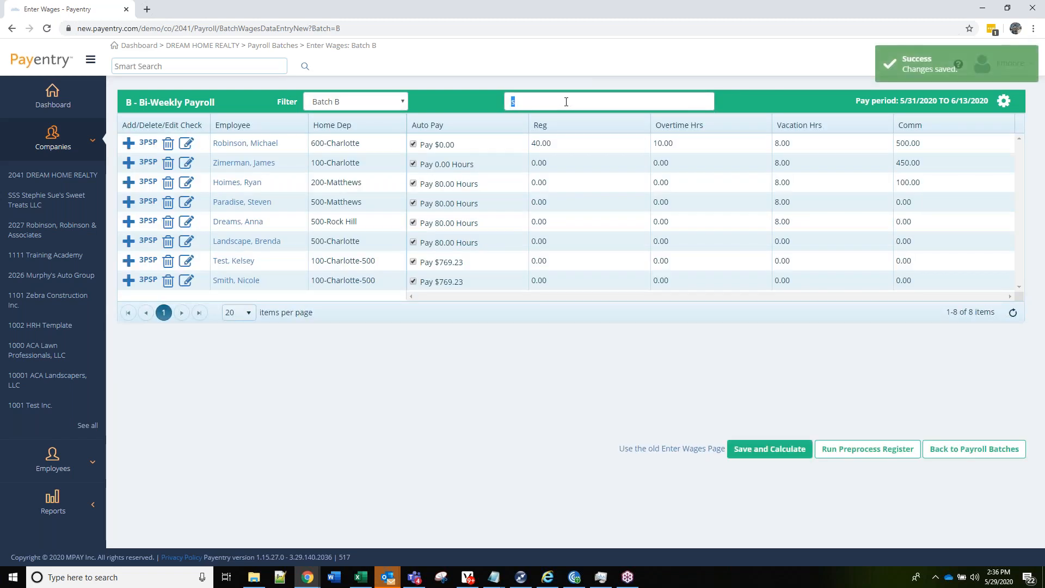
text(mi)
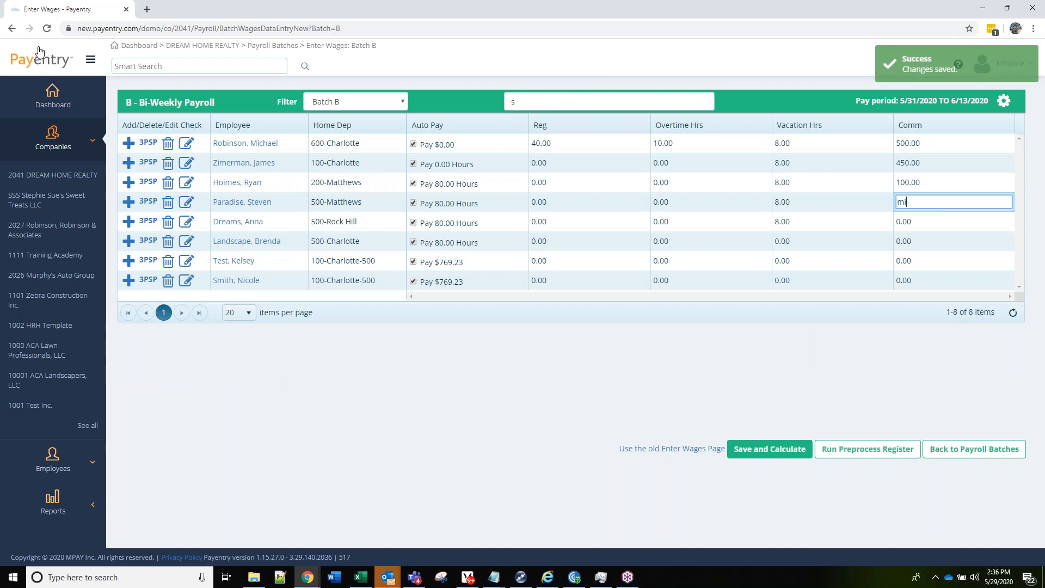
click(46, 28)
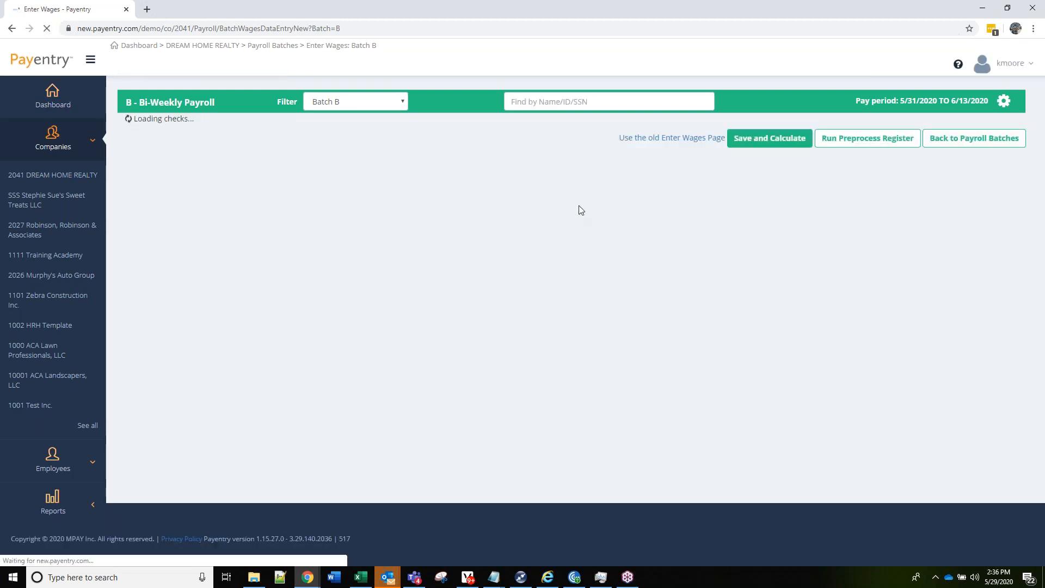
Search the wage grid for an employee by surname, and clear the search to list the whole batch.
click(537, 100)
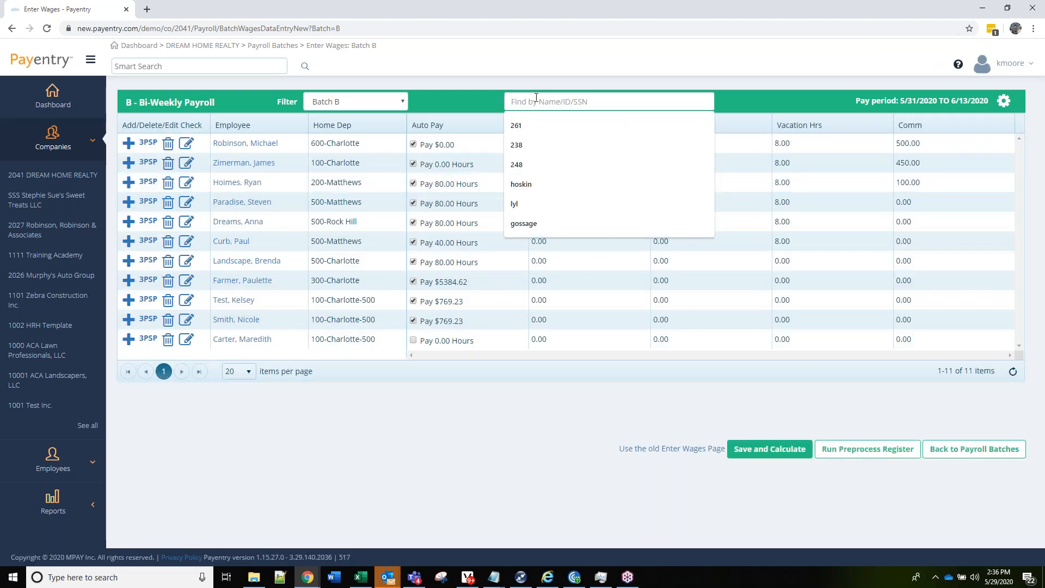
text(smith)
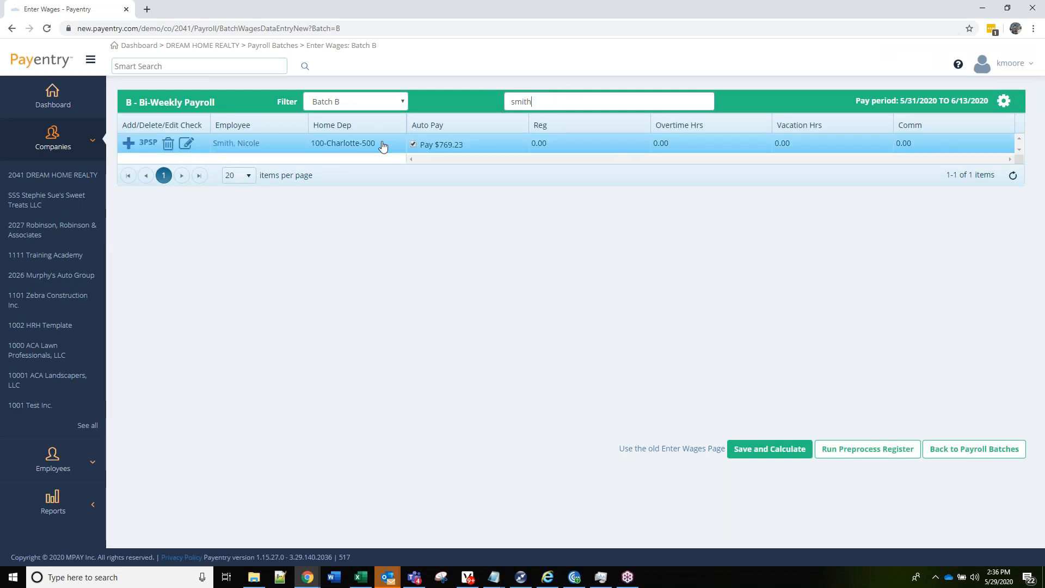
drag(536, 103, 439, 101)
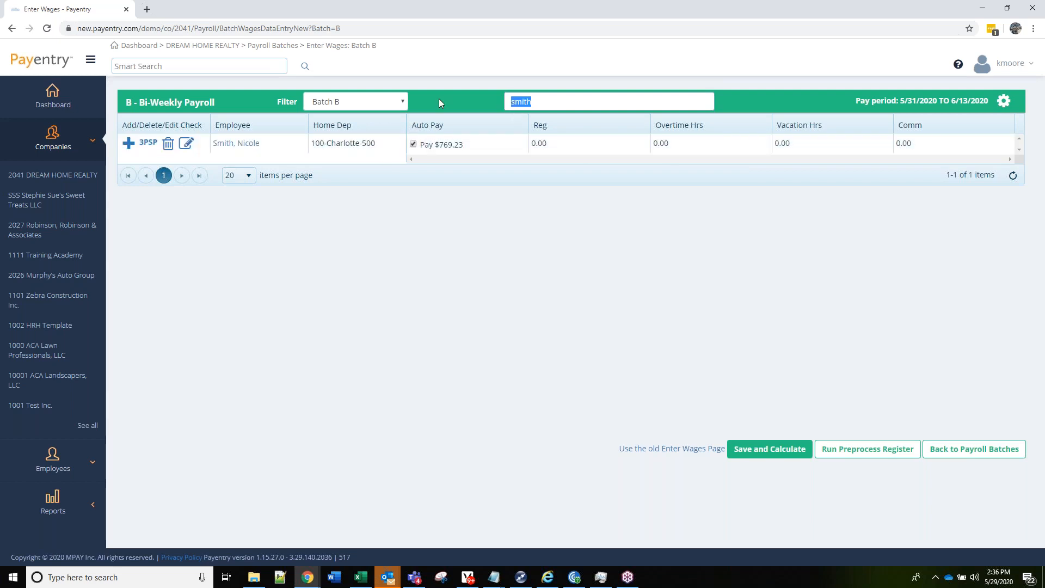
key(BackSpace)
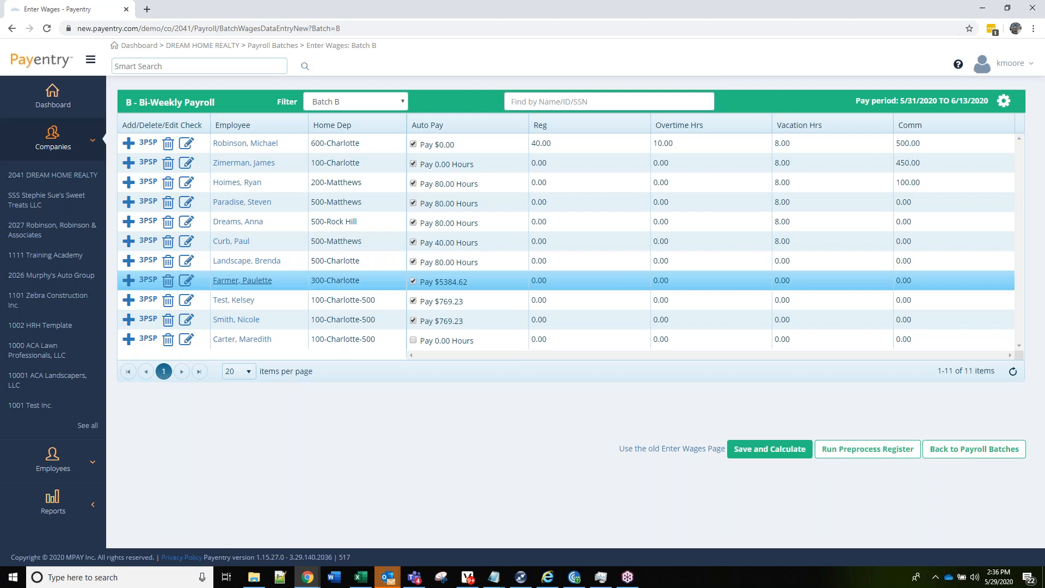
Open the check details for the tenth employee in the wage grid and add the EBonus - Bonus earning.
click(186, 320)
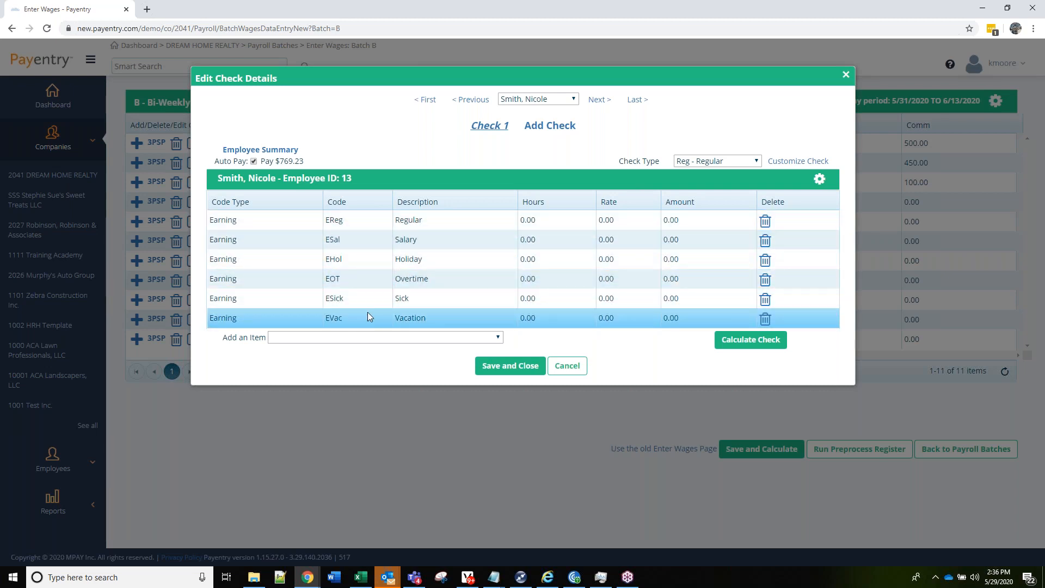
click(344, 338)
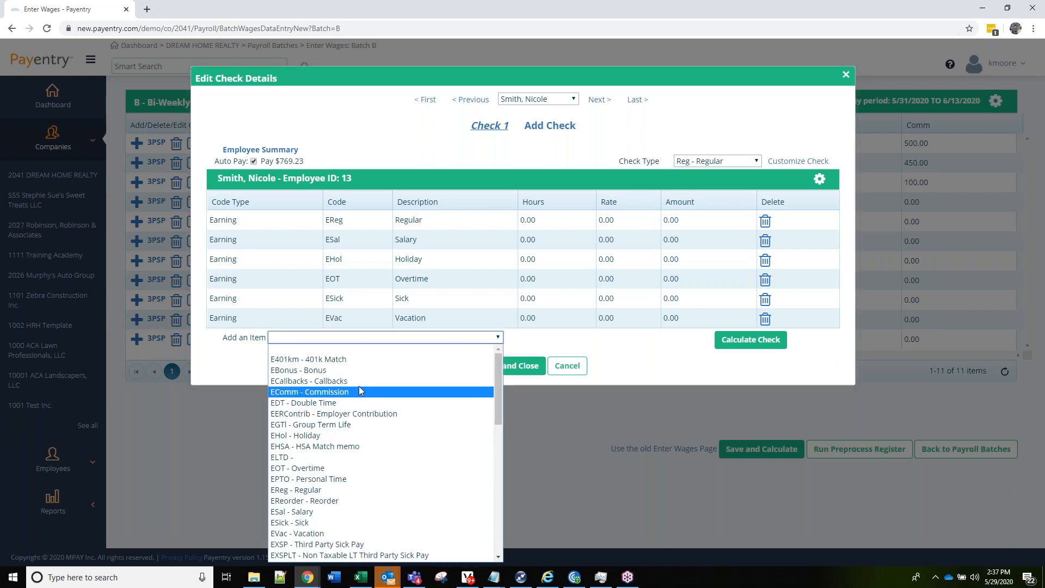
scroll(359, 387, down, 5)
scroll(358, 386, up, 5)
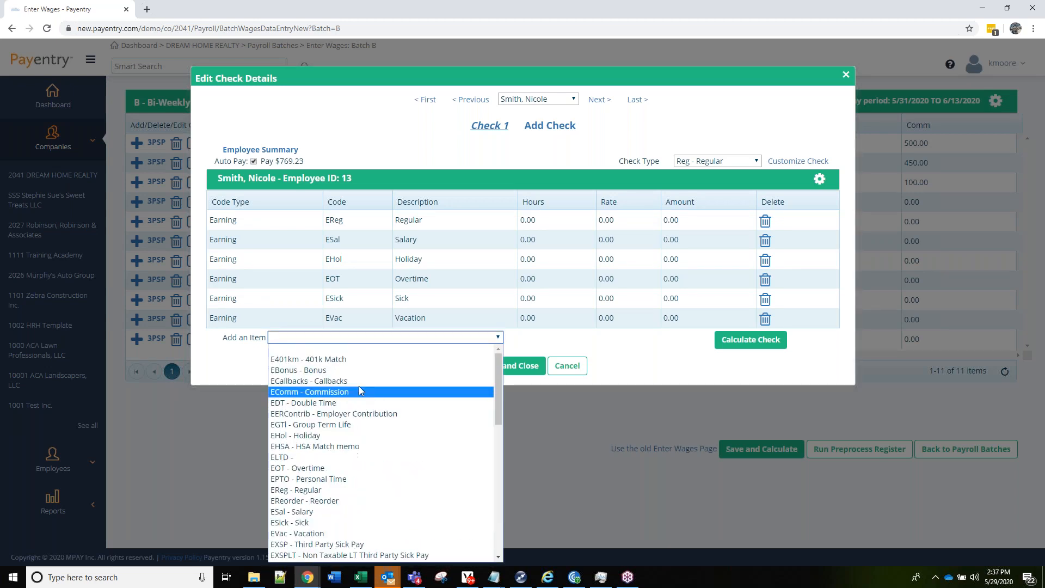
click(367, 158)
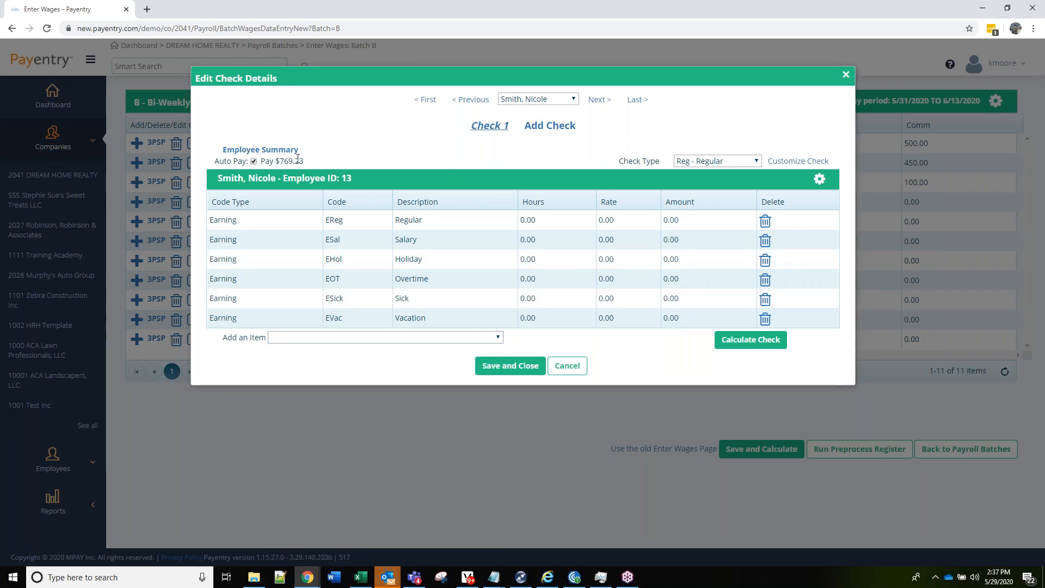
click(317, 336)
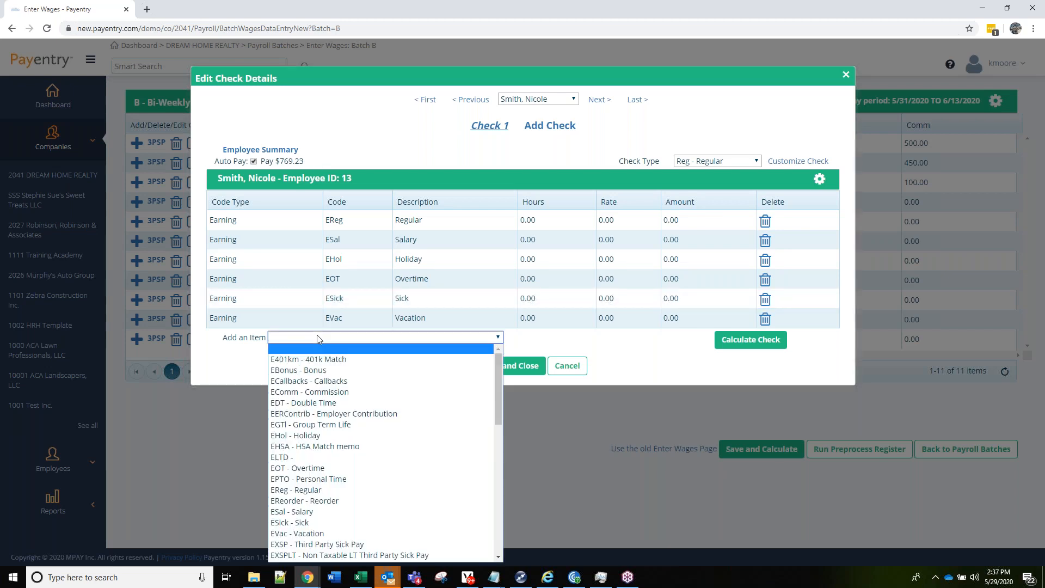
click(323, 371)
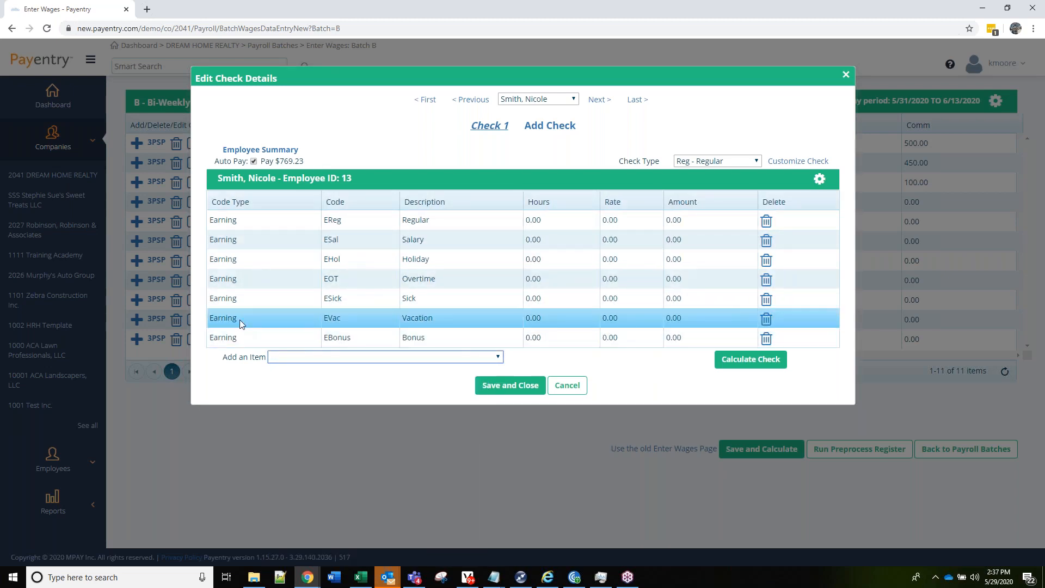
Set the Bonus earning's amount to 500, review the calculated check, and save it.
click(661, 338)
text(500)
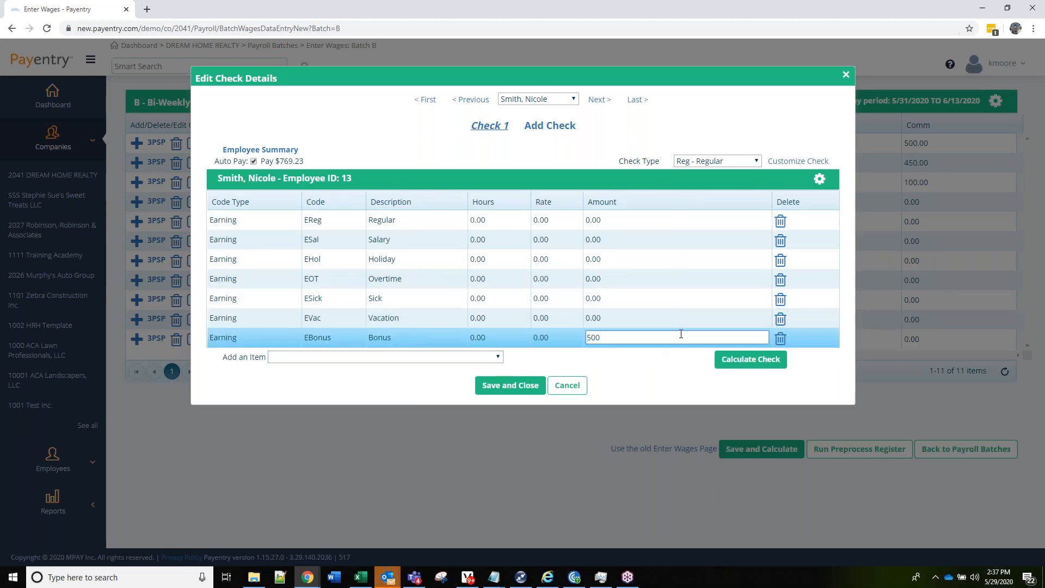
click(751, 359)
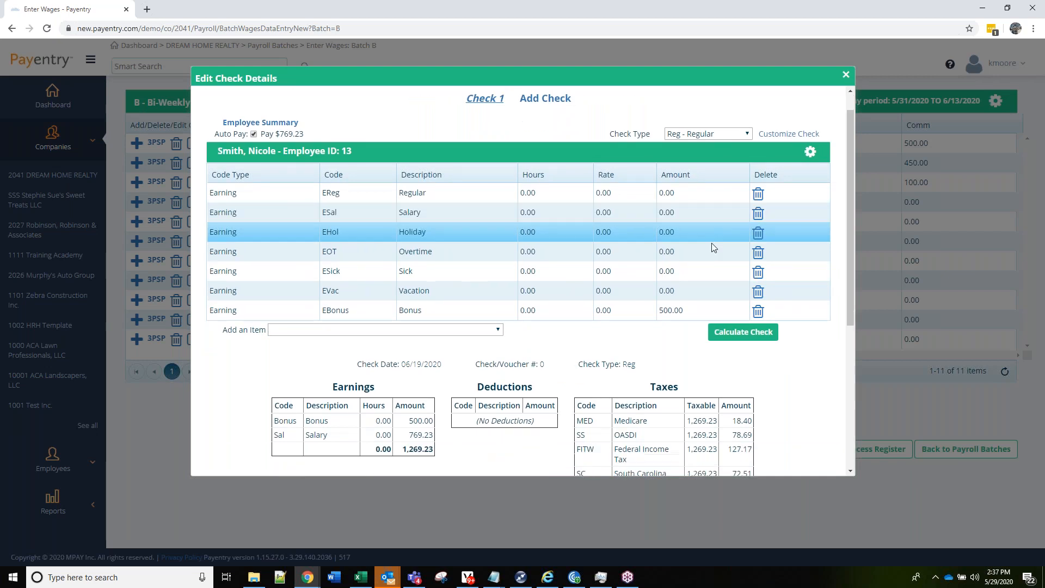
scroll(649, 352, down, 5)
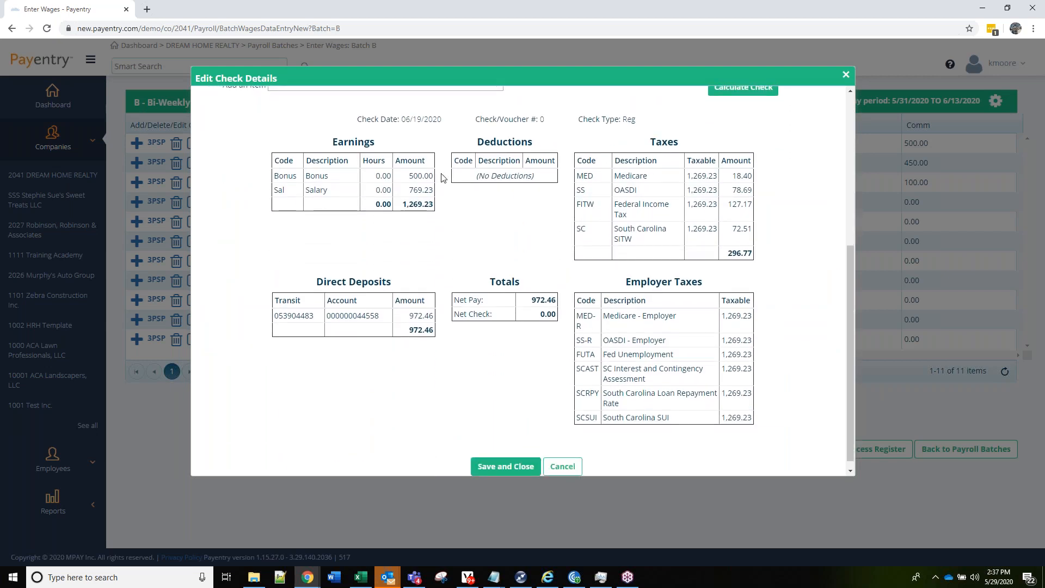
scroll(505, 252, down, 1)
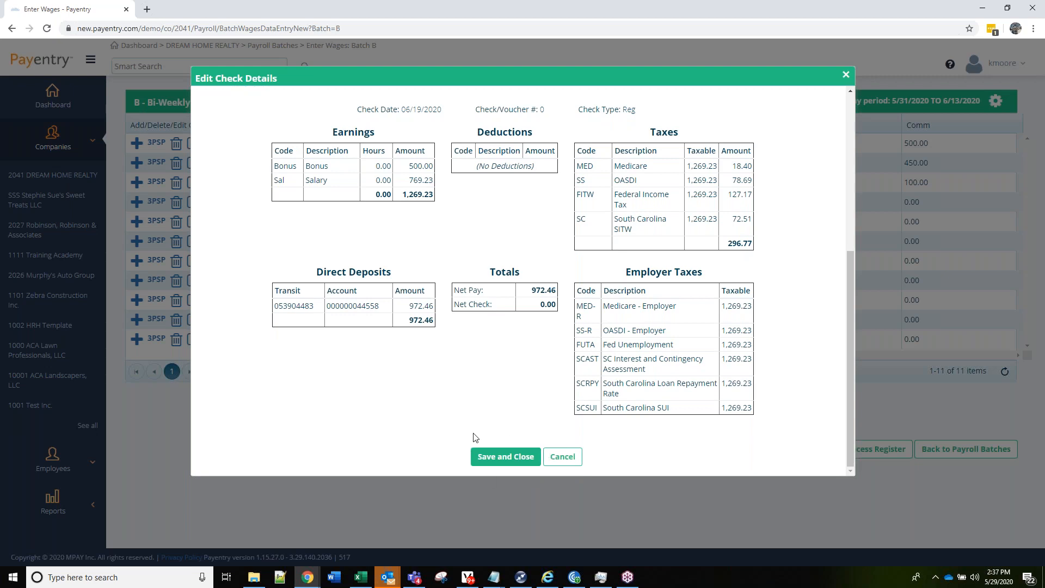
click(507, 460)
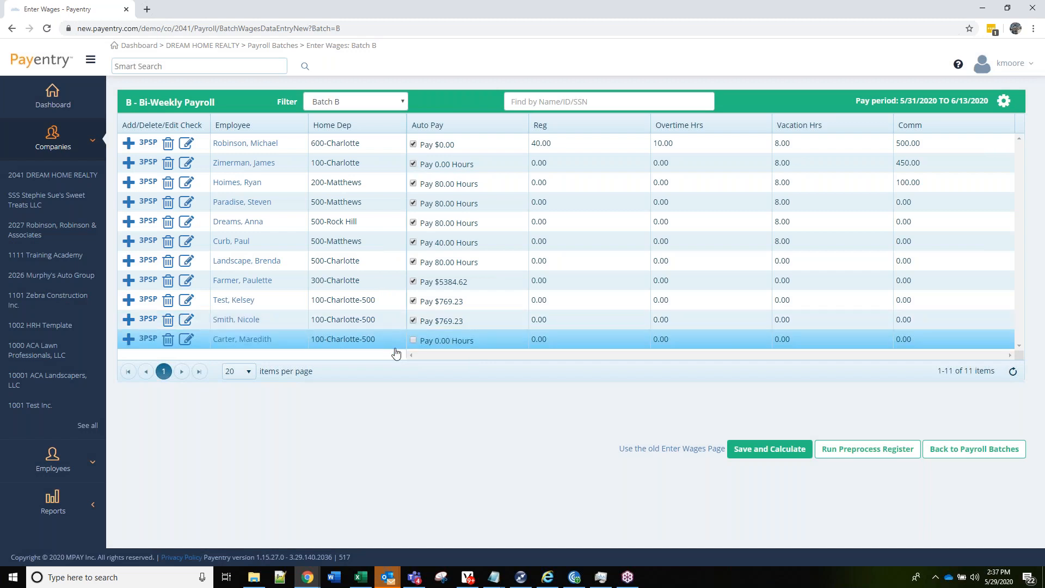
Open the tenth employee's check details, jump to the sixth employee, and advance to the eighth employee's check.
click(186, 320)
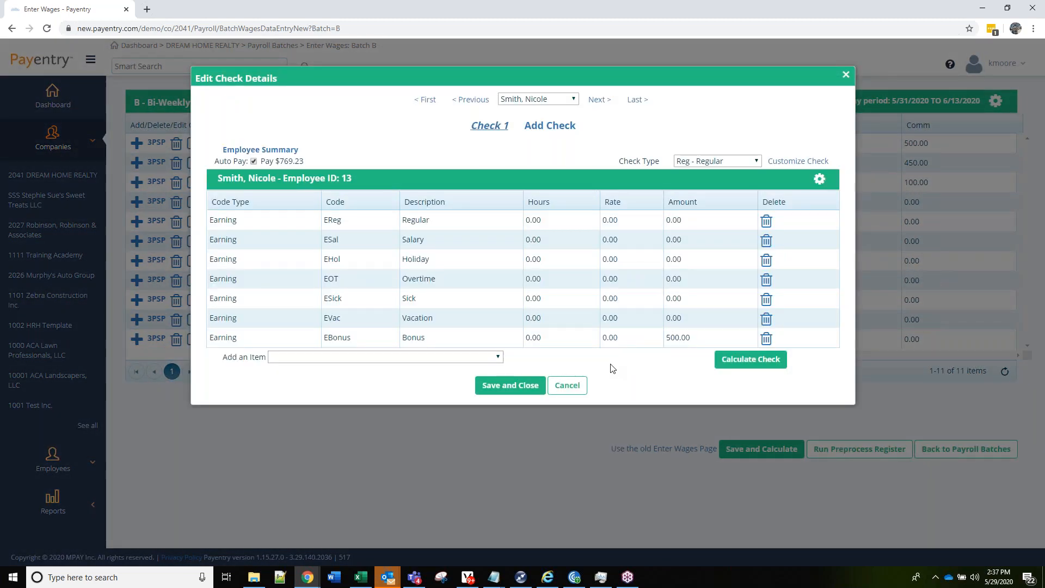
click(564, 100)
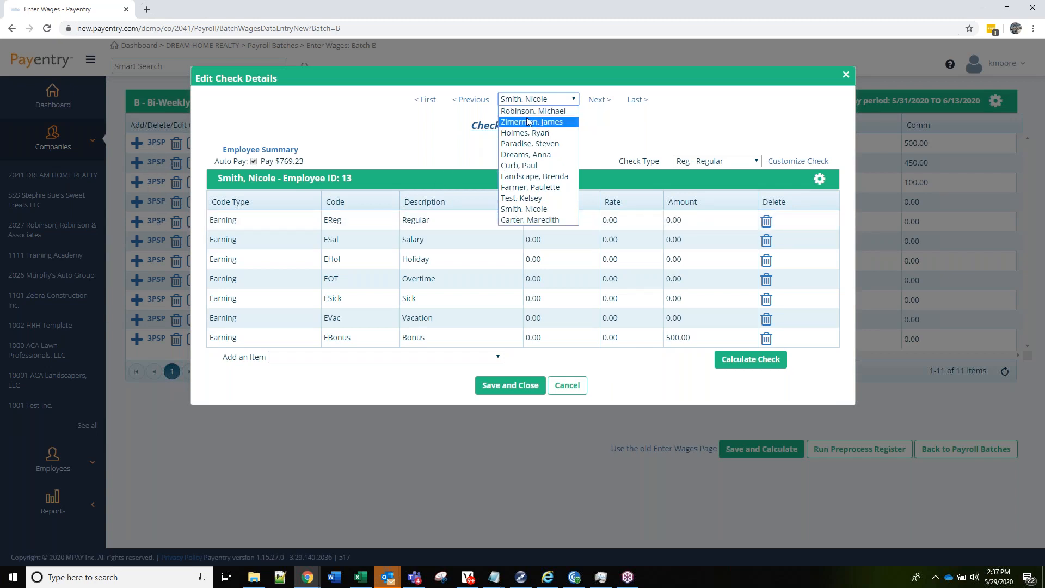
key(c)
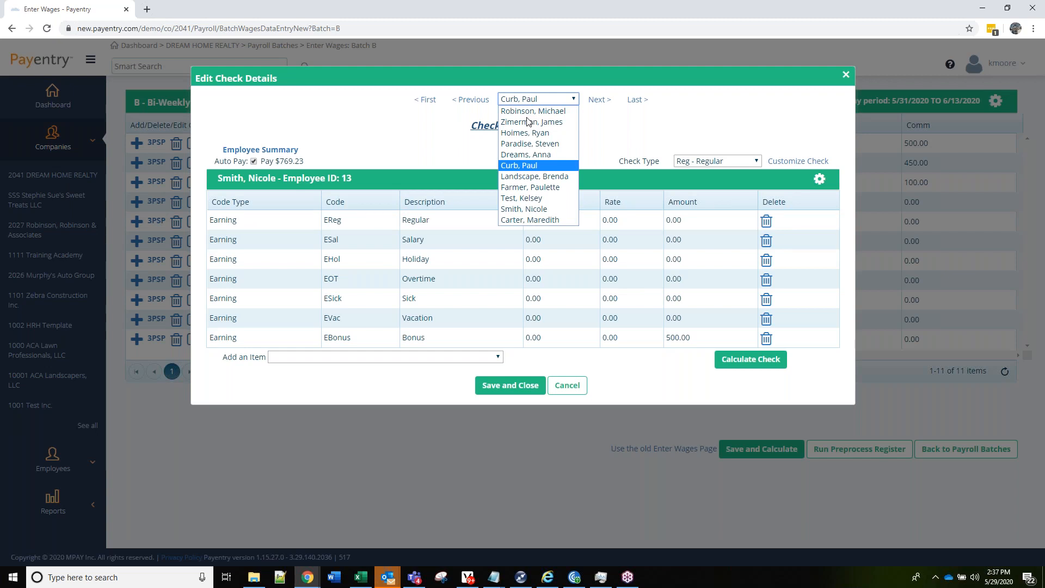
click(525, 167)
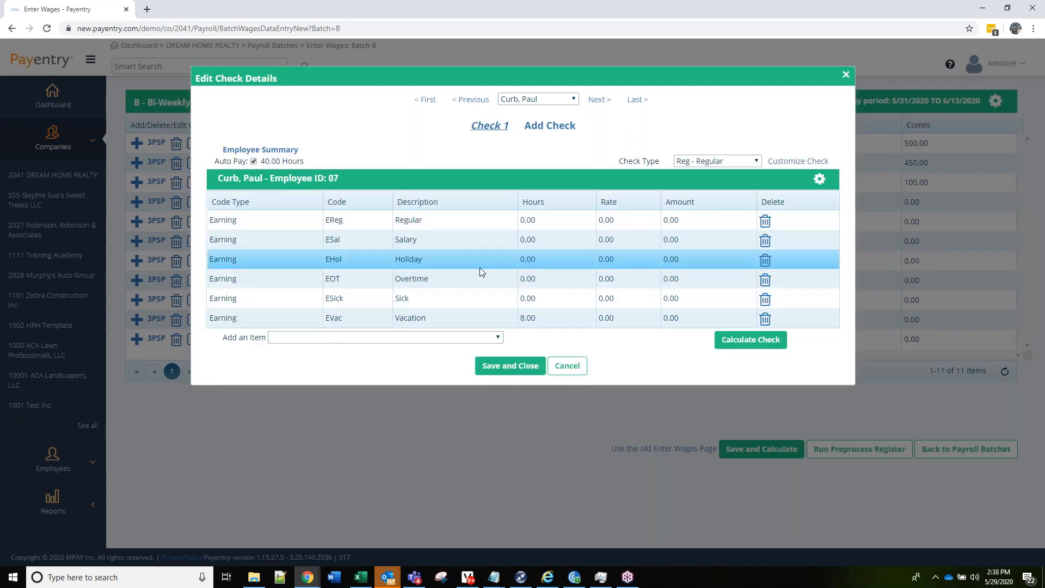
click(599, 102)
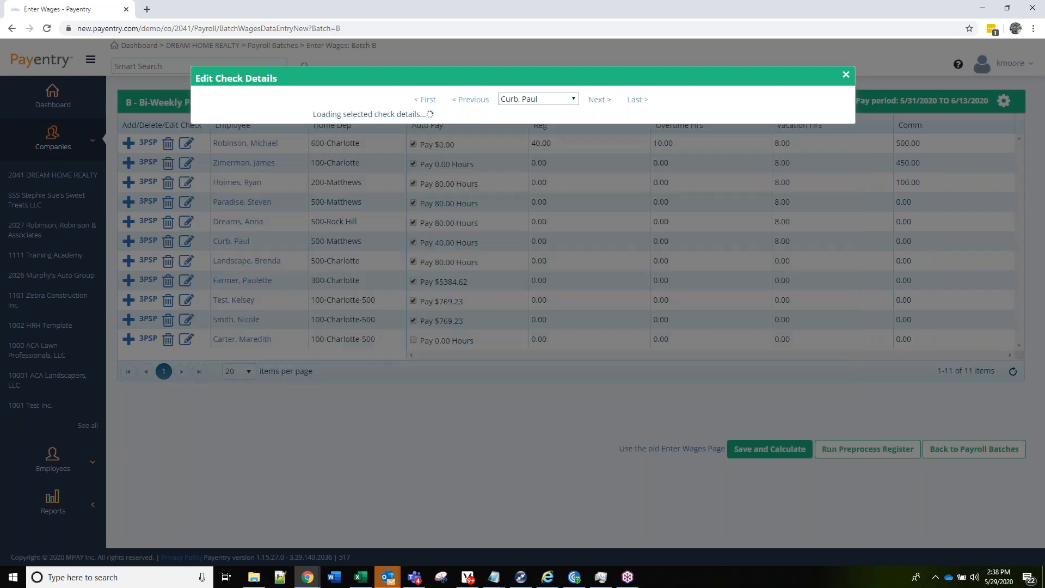
click(599, 100)
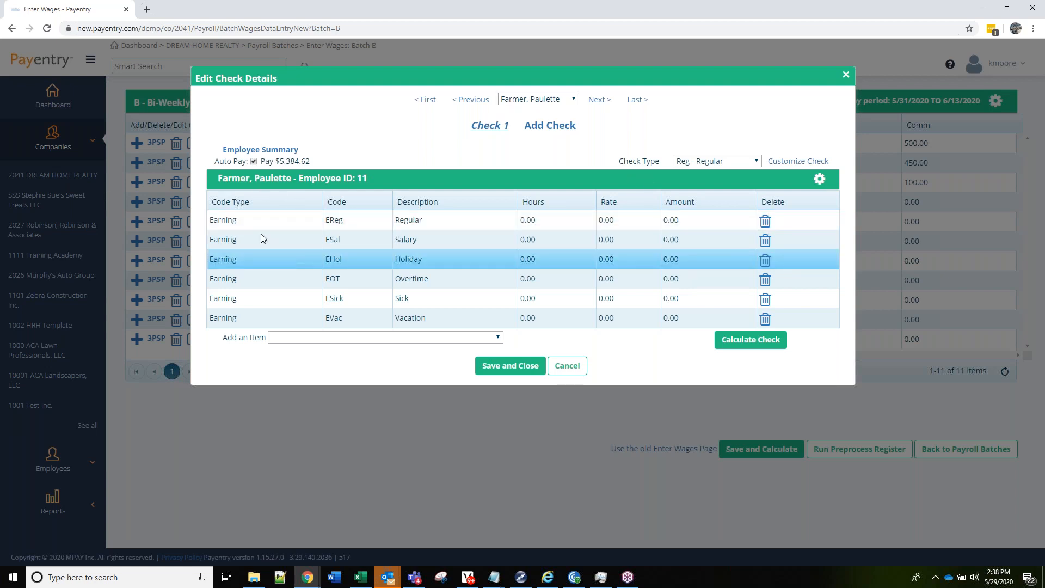
Consult the eighth employee's summary while setting the Vacation hours to 50, and collapse the summary.
click(260, 150)
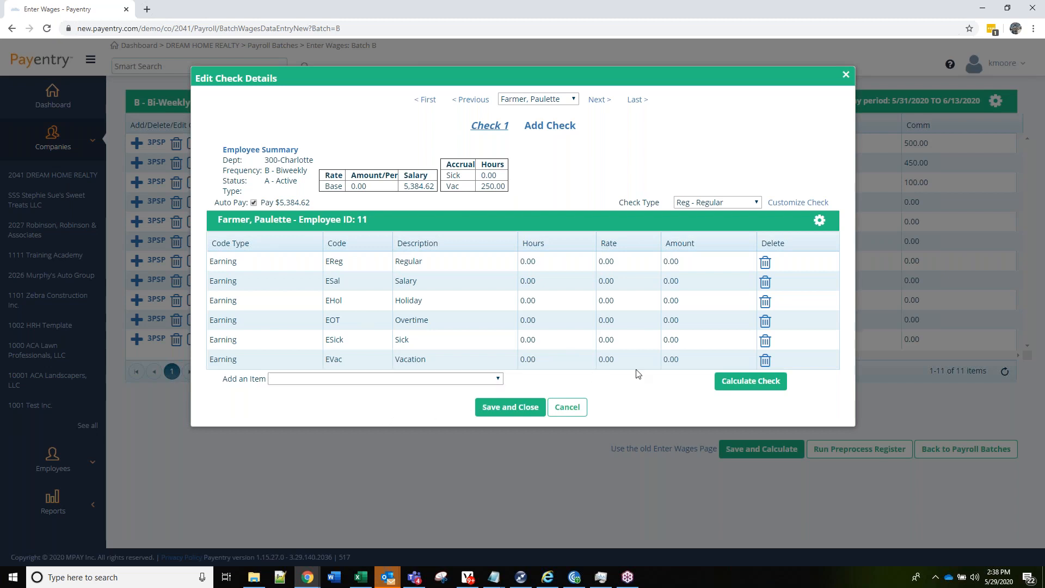
click(574, 357)
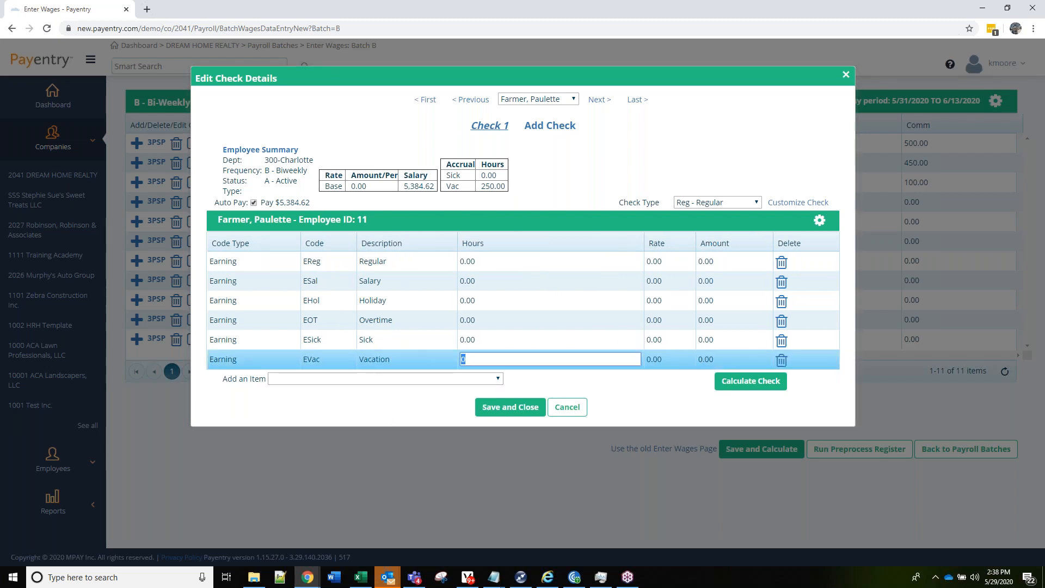
text(50)
key(Return)
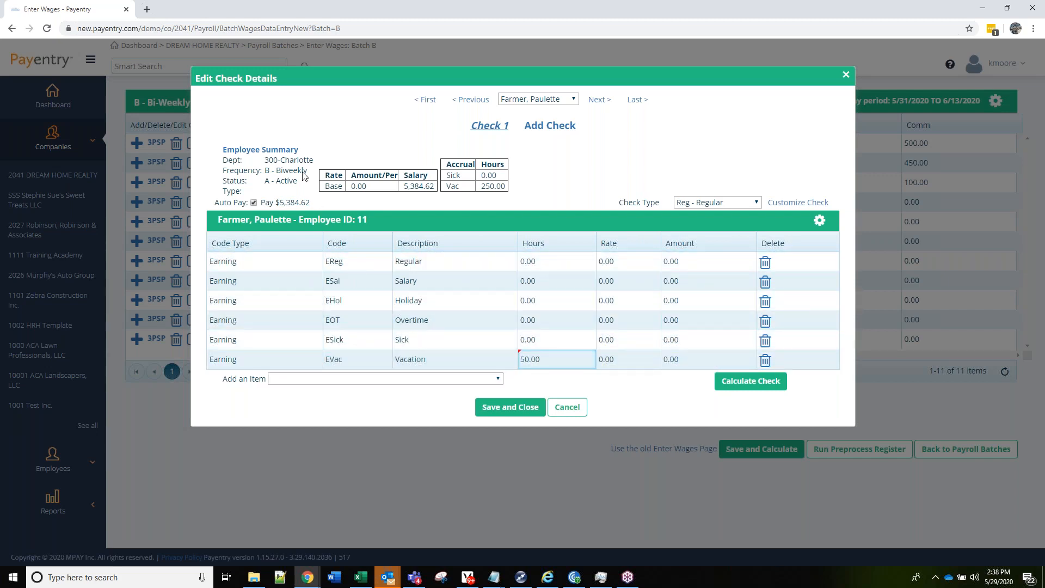
click(276, 151)
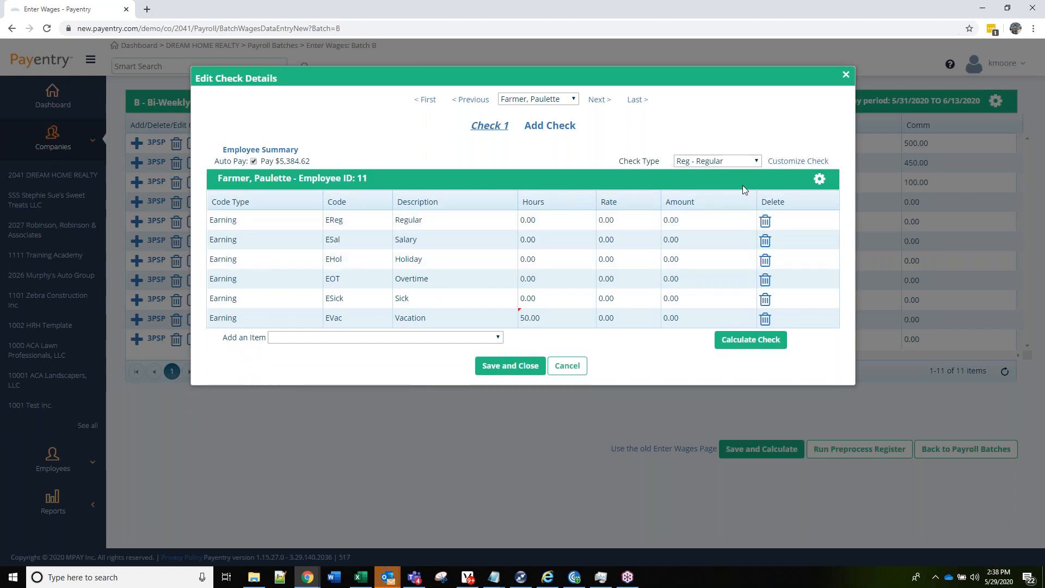
Review the check types, block the 401K deduction for this regular check only, and leave the eighth employee's check details without saving.
click(749, 162)
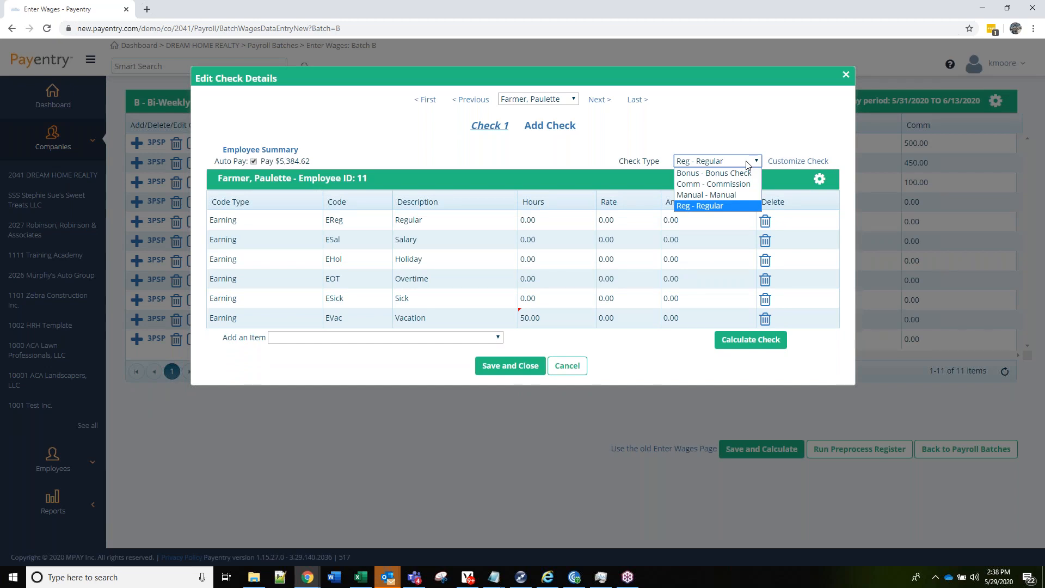
click(748, 163)
click(789, 162)
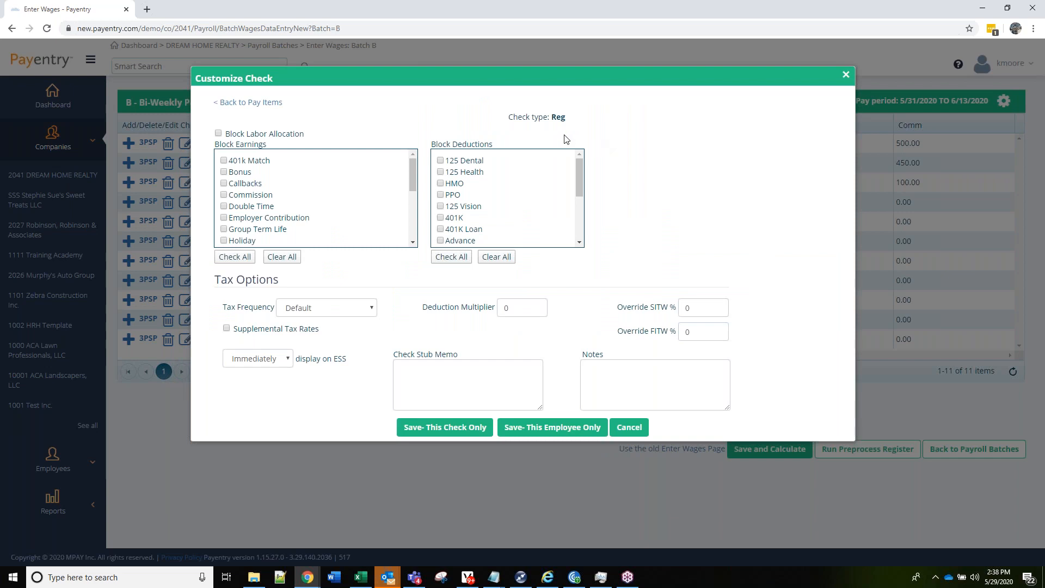
click(441, 218)
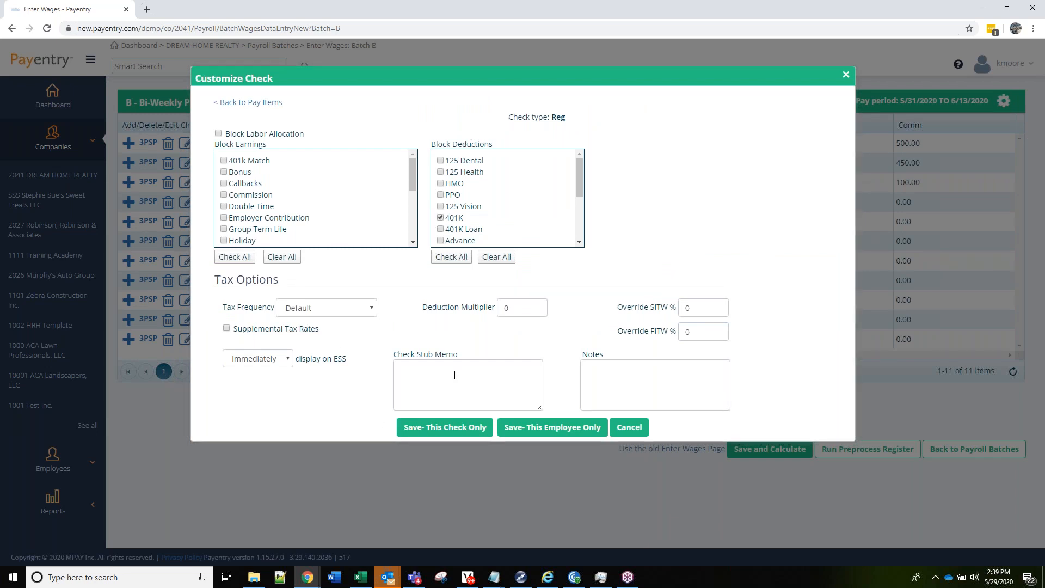
click(436, 428)
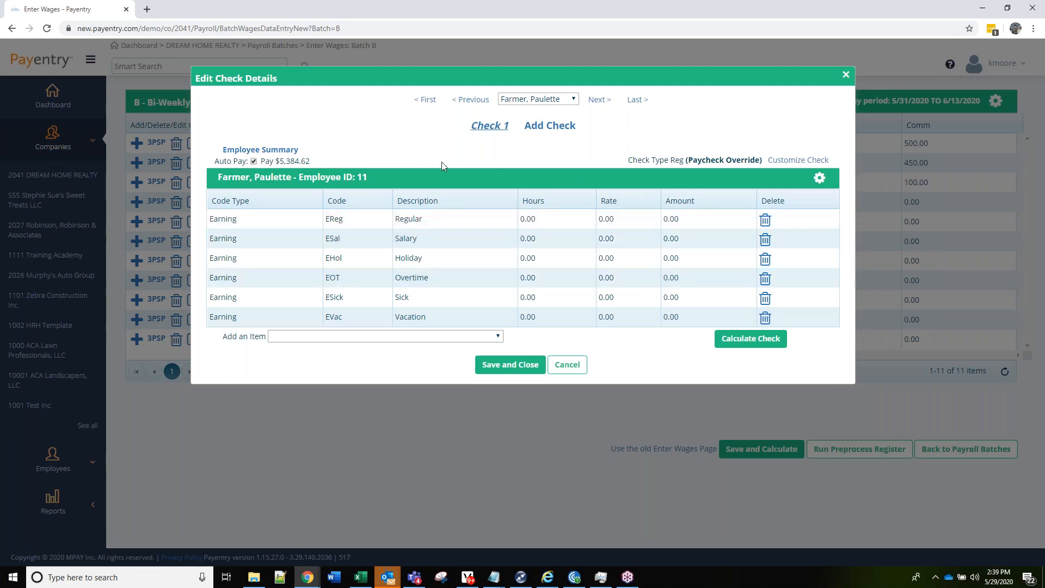
click(401, 246)
click(558, 366)
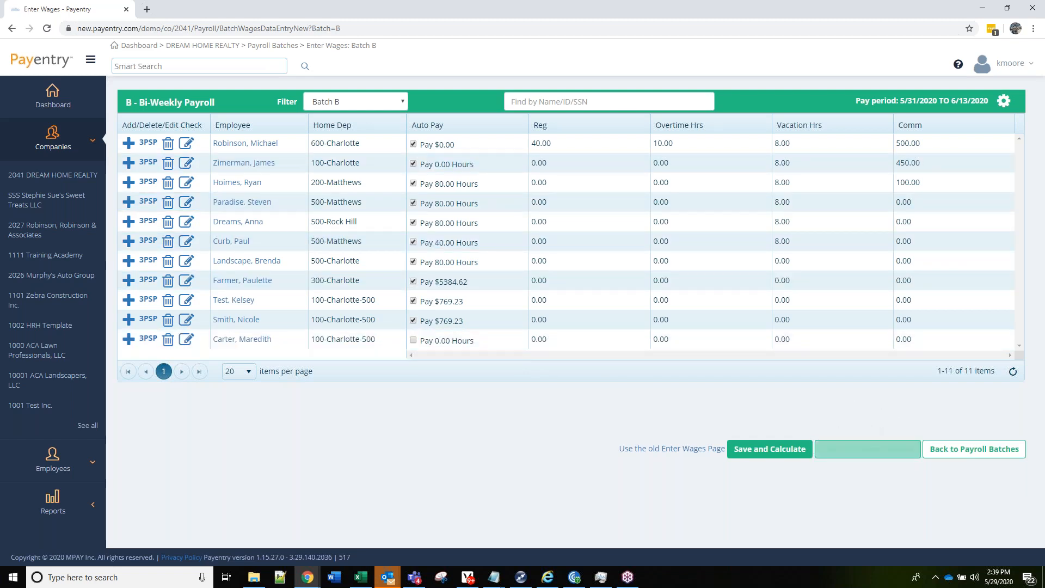
Return to the payroll batches and run the preprocess register for all batches as a viewable report.
click(988, 455)
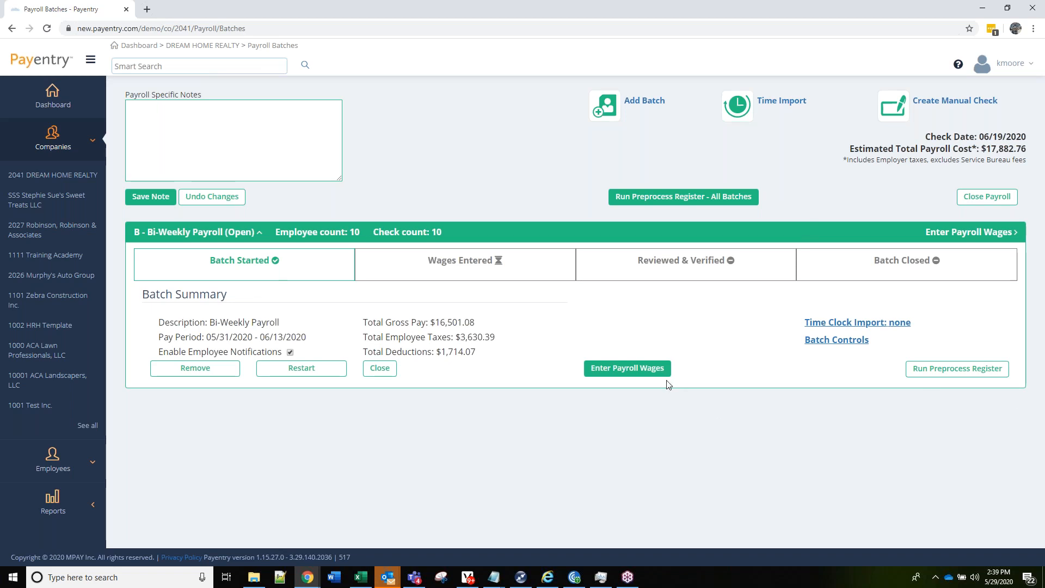
click(672, 203)
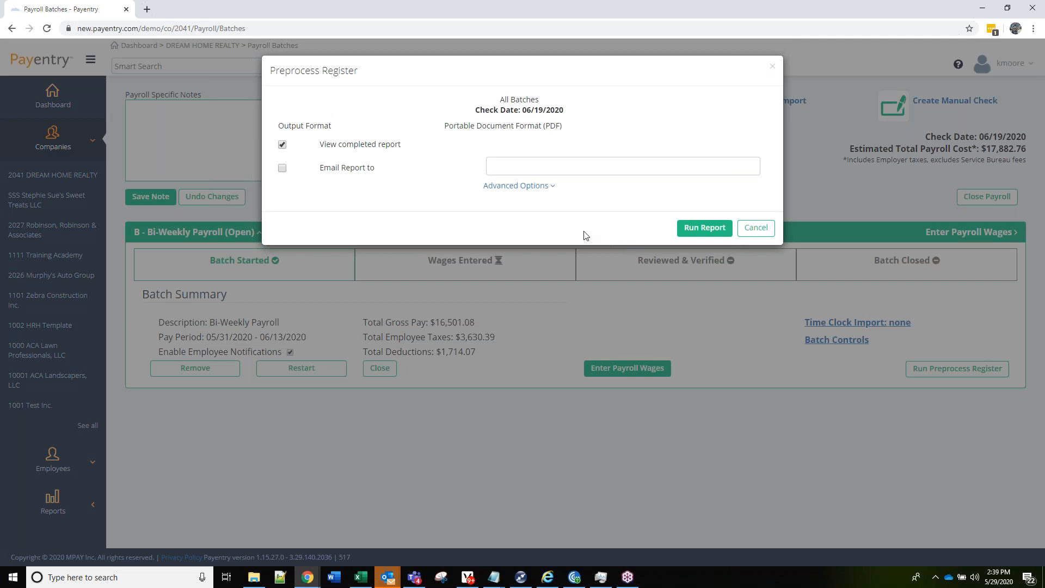
click(700, 236)
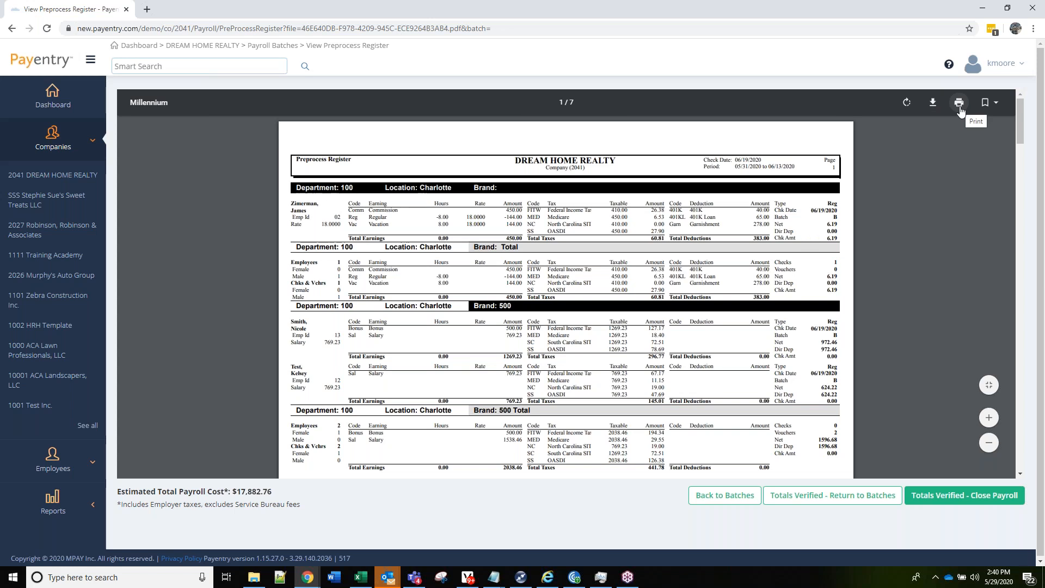
Examine the employee entries and department totals on the first two pages of the preprocess register, and return to the batches.
click(988, 385)
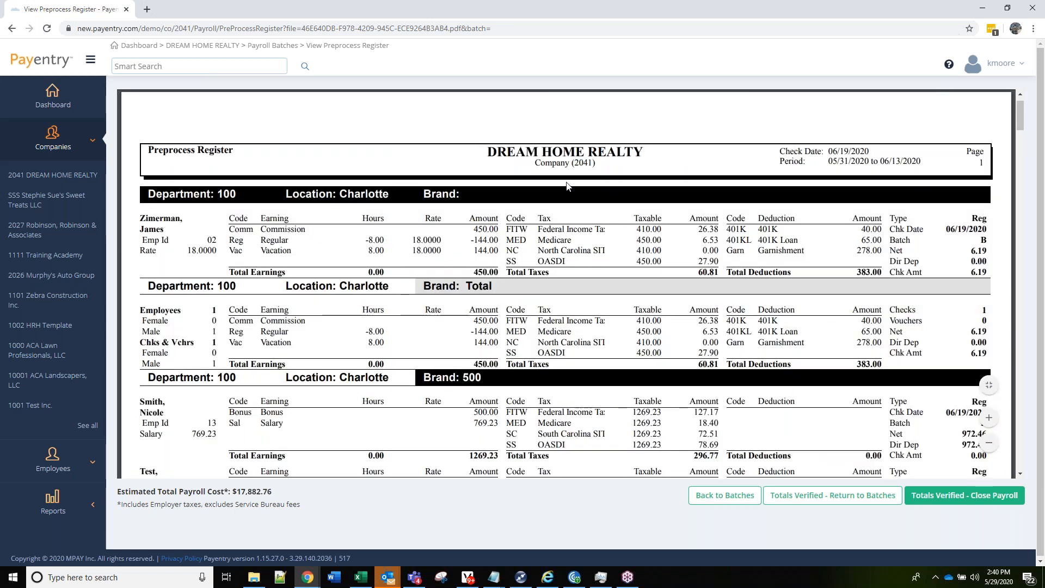
scroll(566, 170, down, 4)
scroll(566, 170, up, 3)
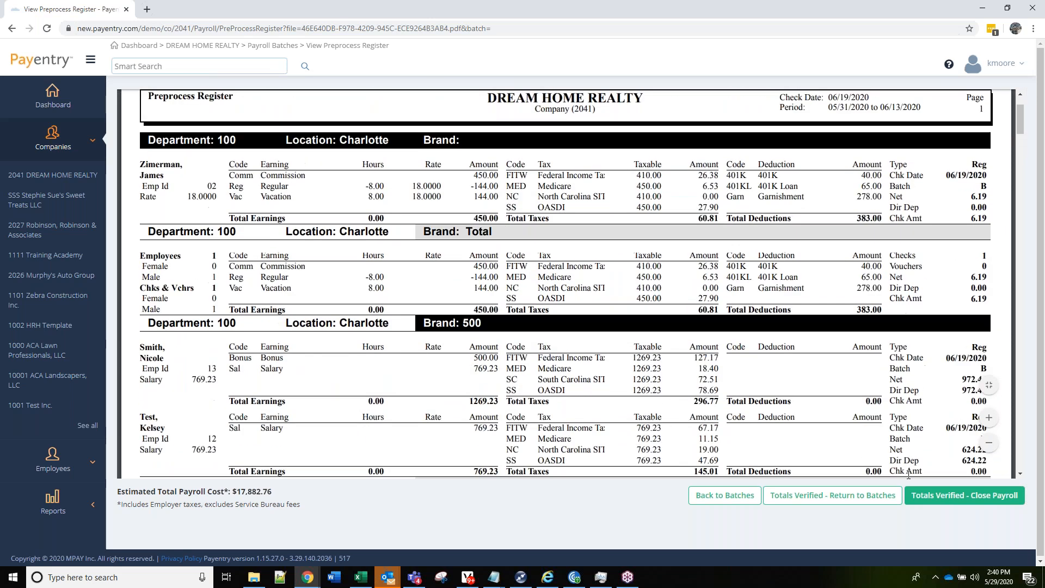
click(989, 443)
click(989, 442)
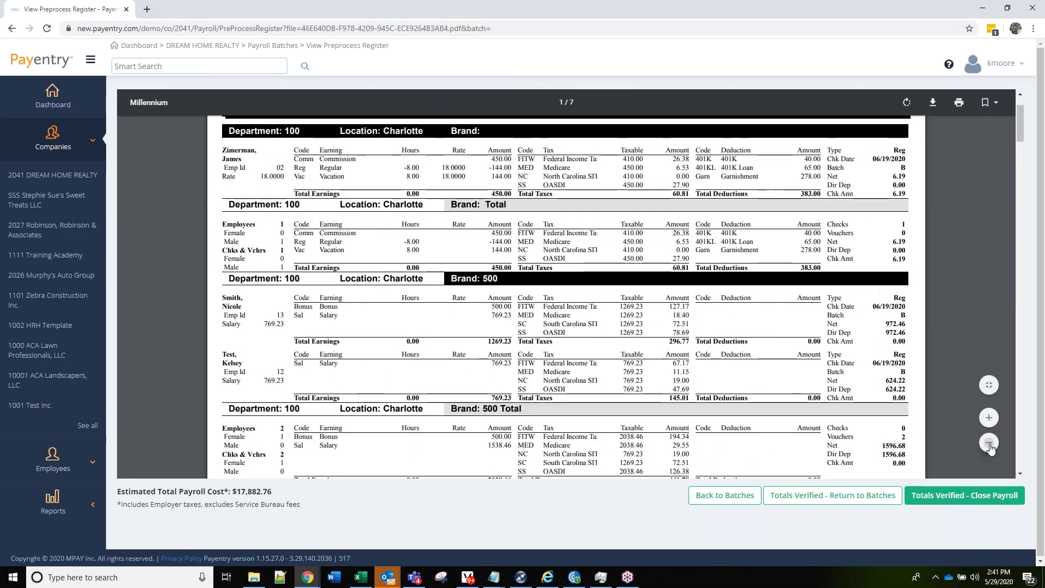
click(989, 418)
click(989, 417)
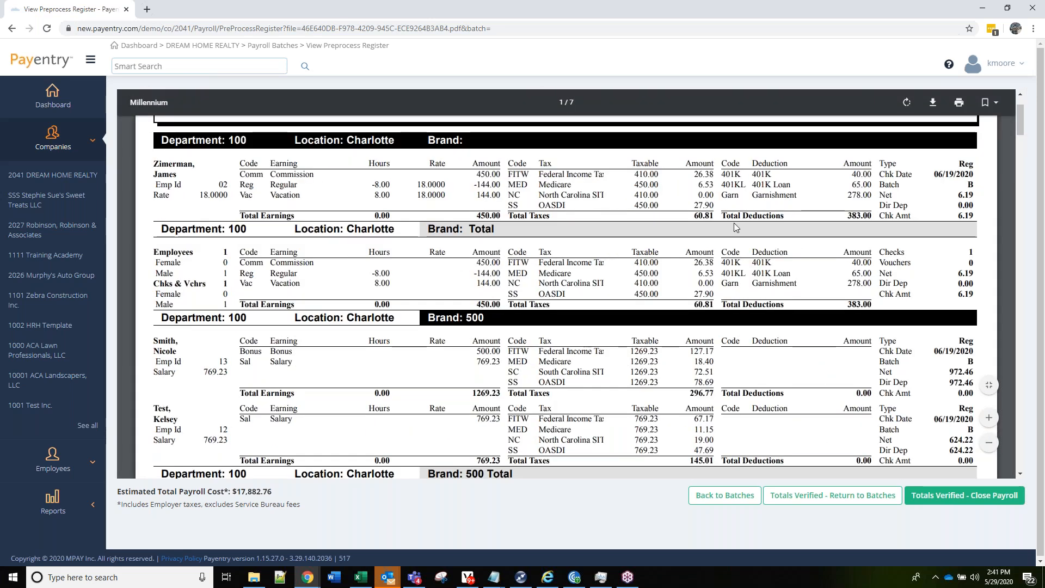
scroll(627, 295, up, 2)
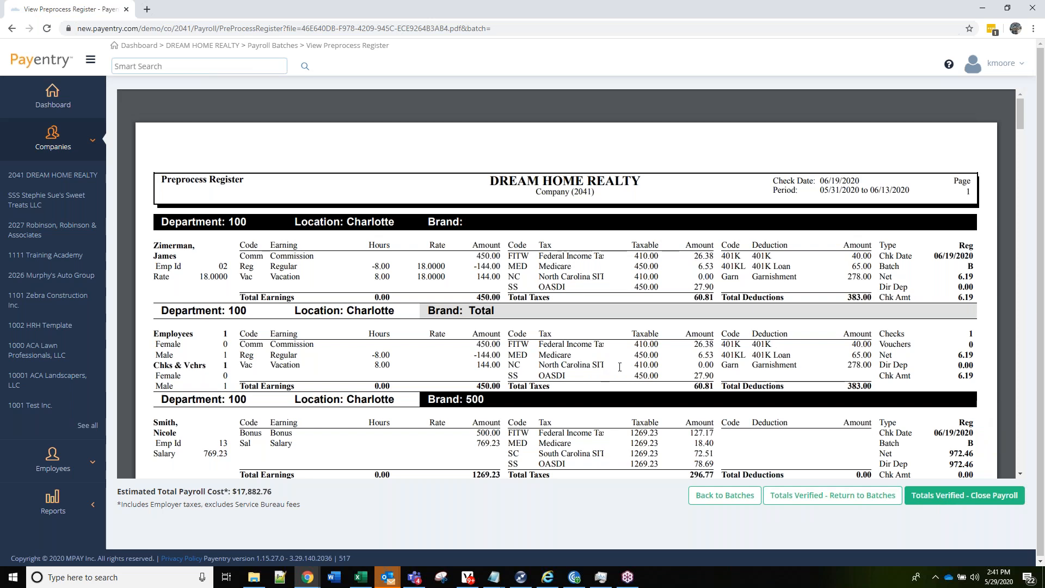
mouse_move(767, 115)
scroll(389, 201, down, 3)
scroll(389, 200, down, 7)
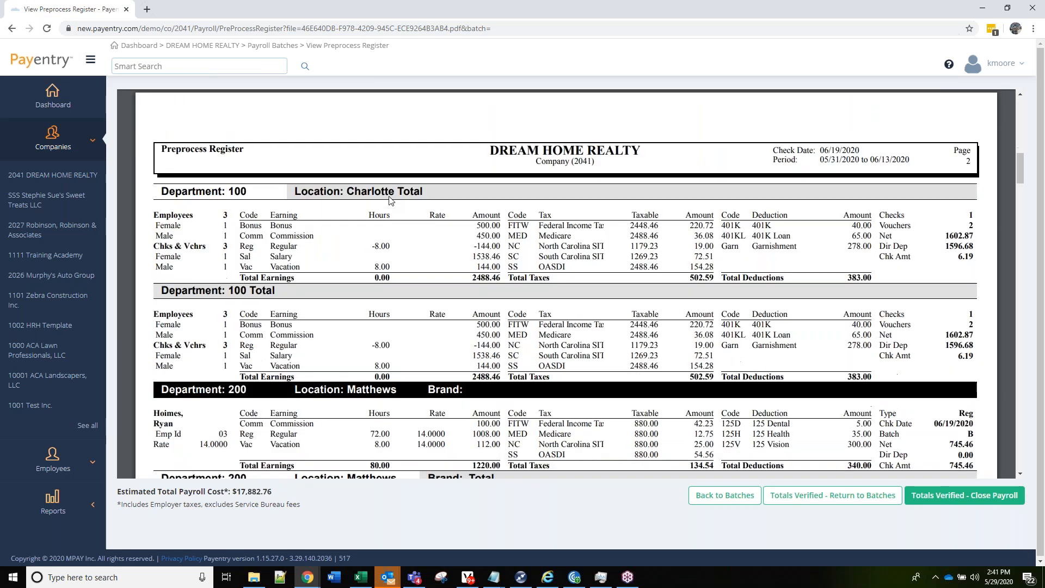
scroll(389, 200, down, 1)
scroll(390, 200, down, 5)
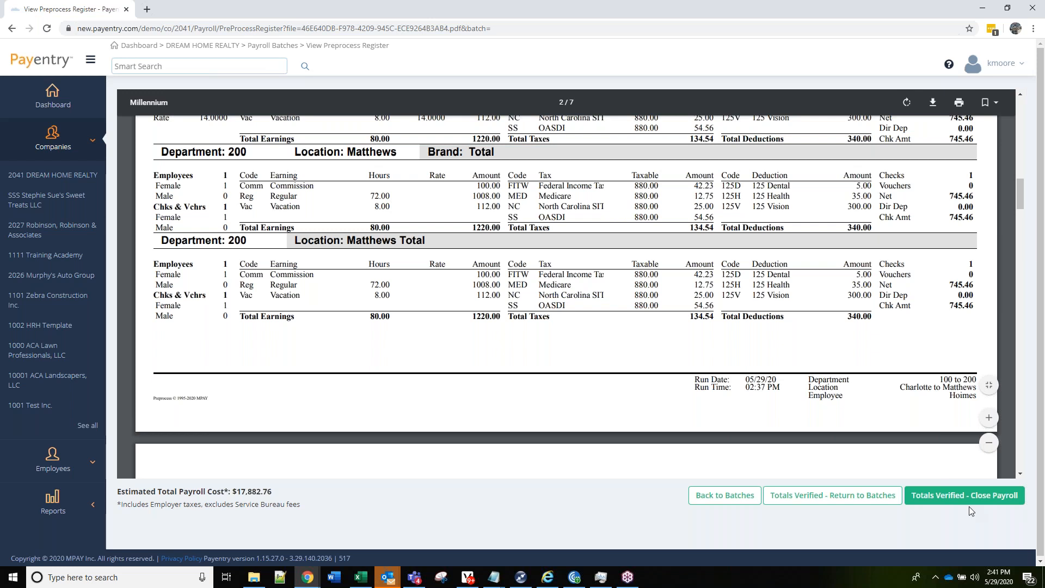
scroll(653, 425, up, 3)
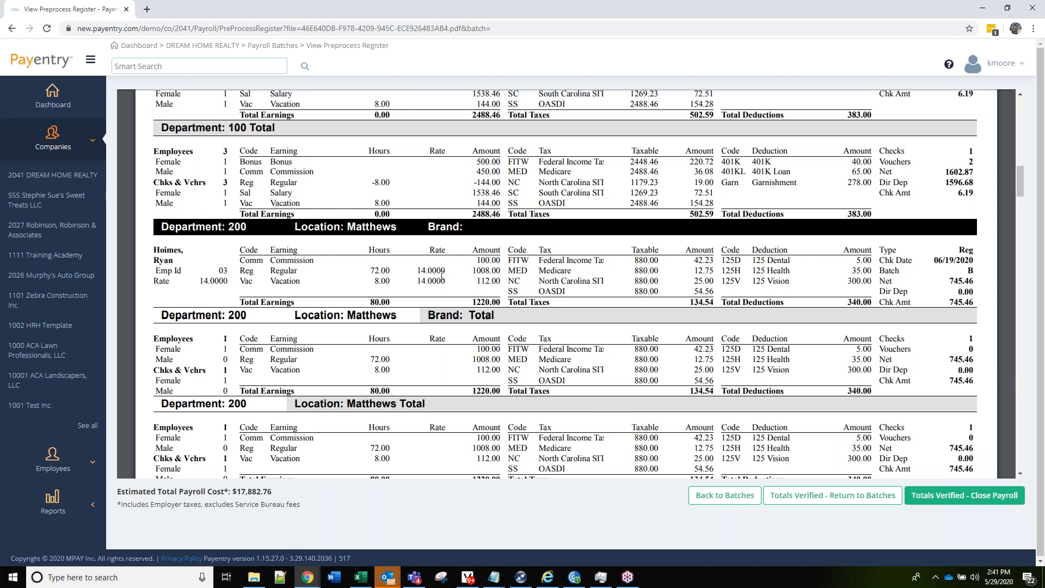
click(725, 495)
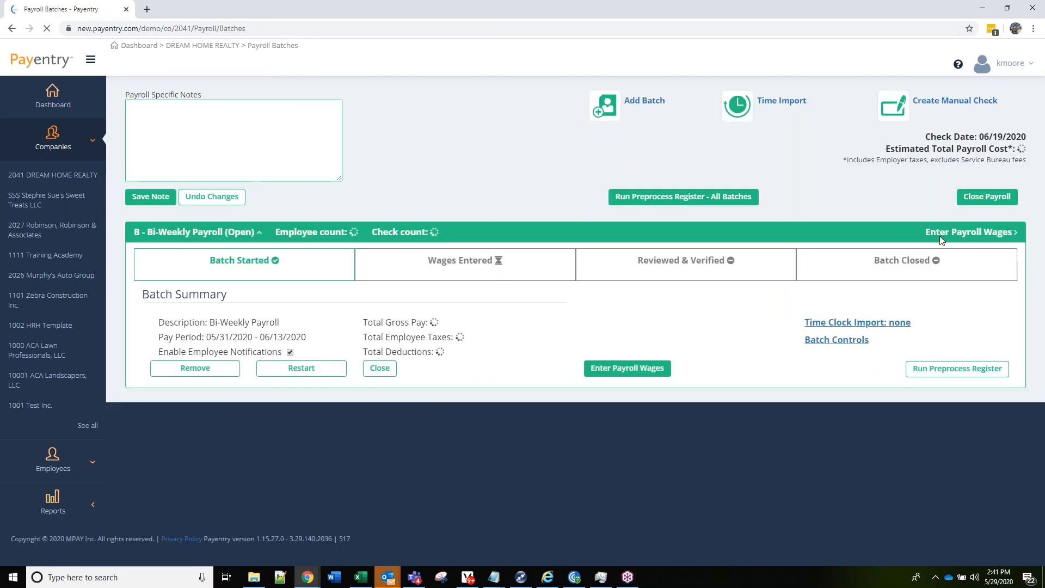
Reopen the Batch B wage entry, view the third employee's snapshot page, and return to the wage grid.
click(972, 232)
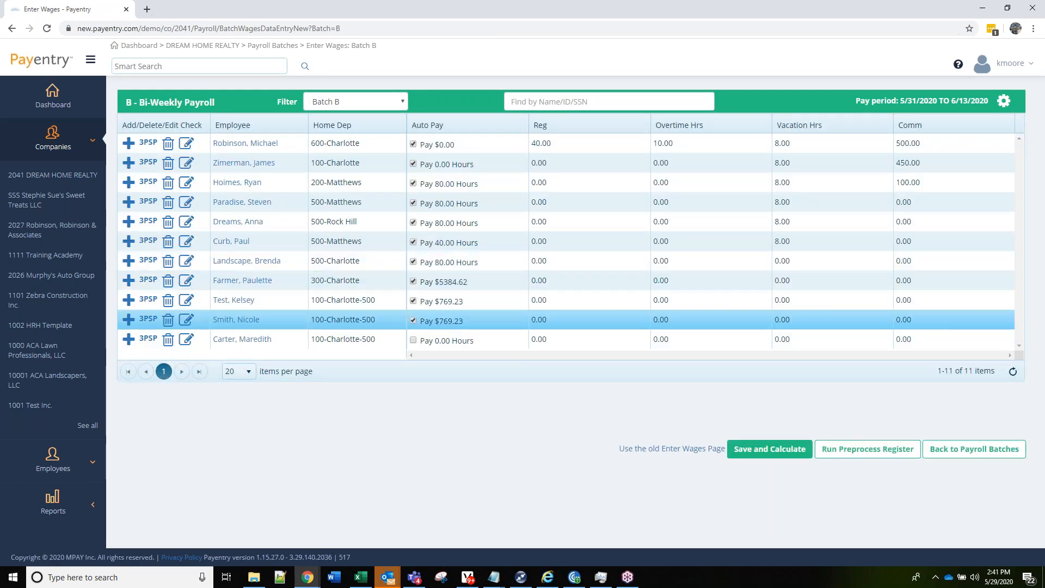
click(244, 183)
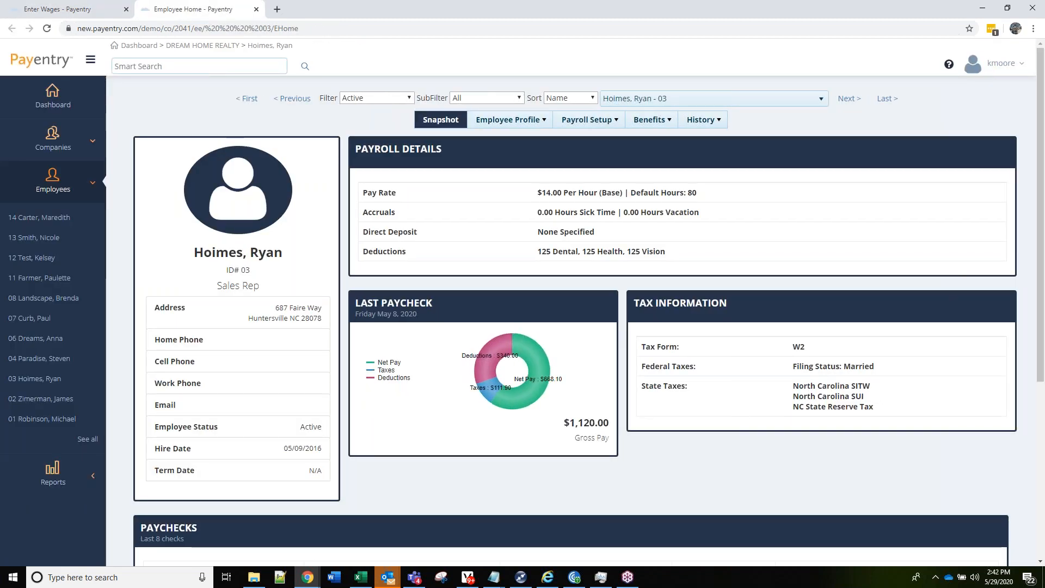
click(54, 9)
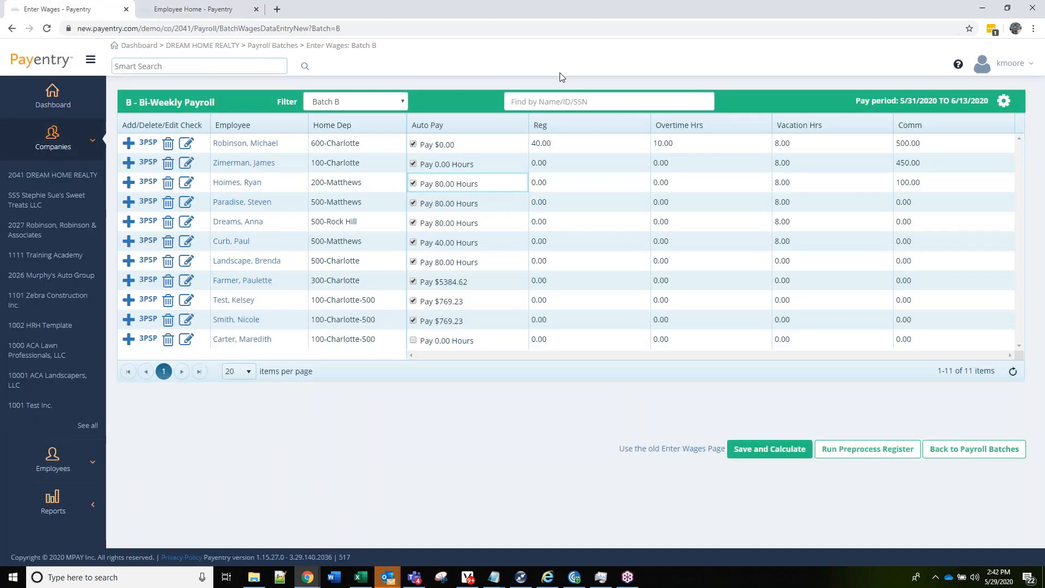
click(183, 10)
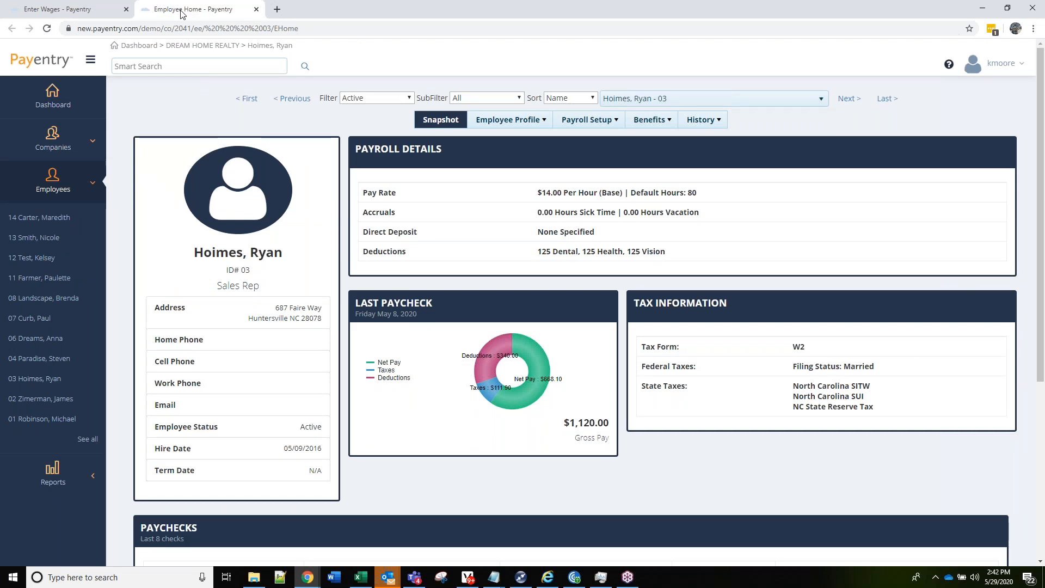
click(123, 63)
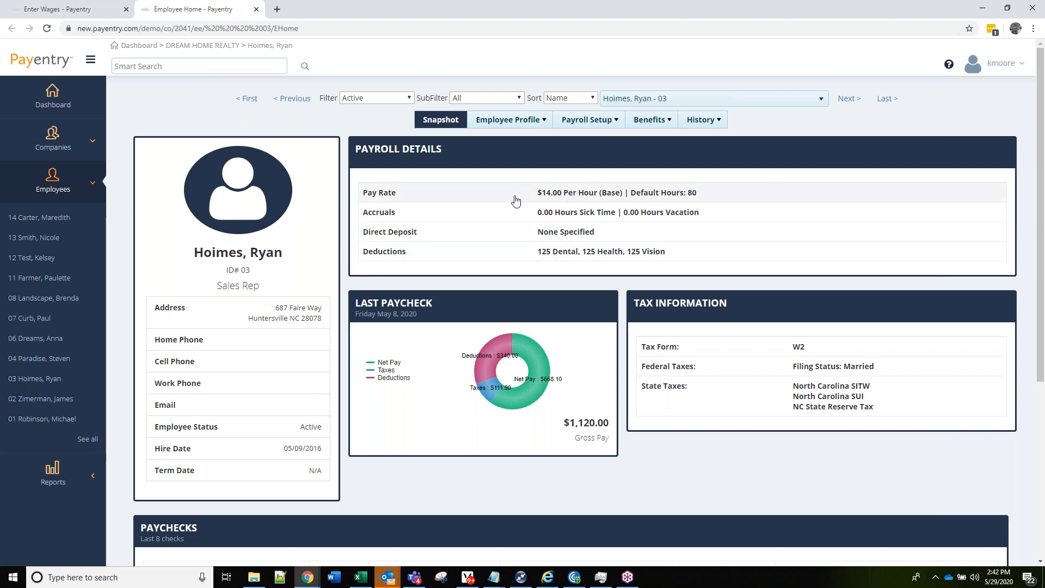
click(257, 10)
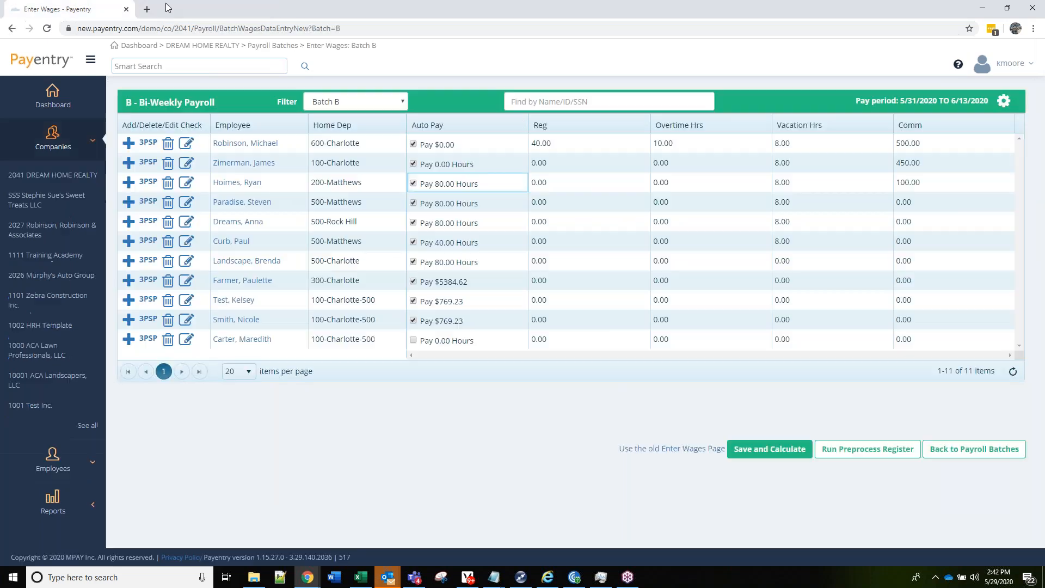
Run the preprocess register for Batch B, mark its totals as verified, and close the batch.
click(898, 449)
click(697, 235)
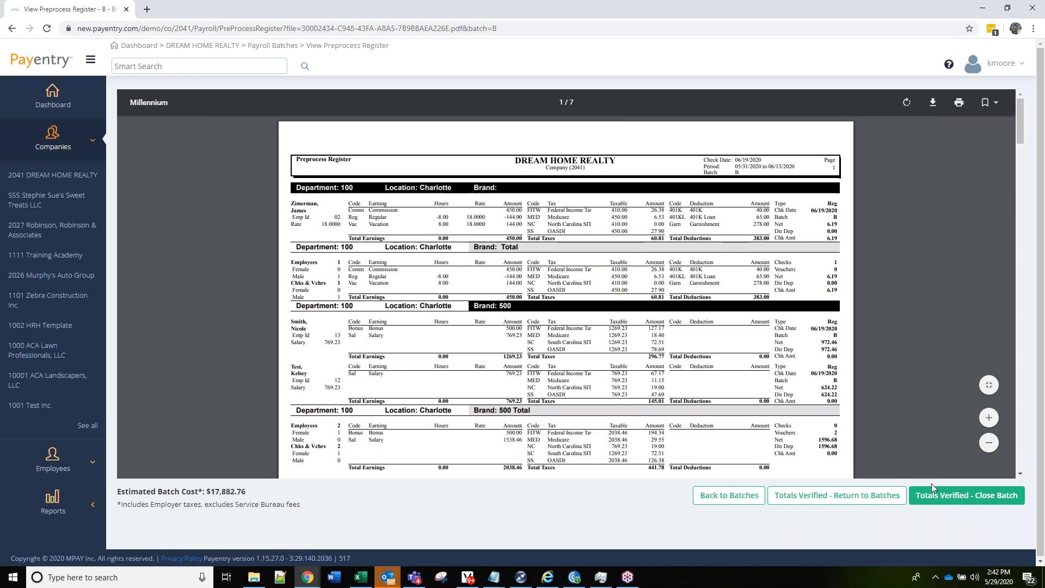
click(957, 502)
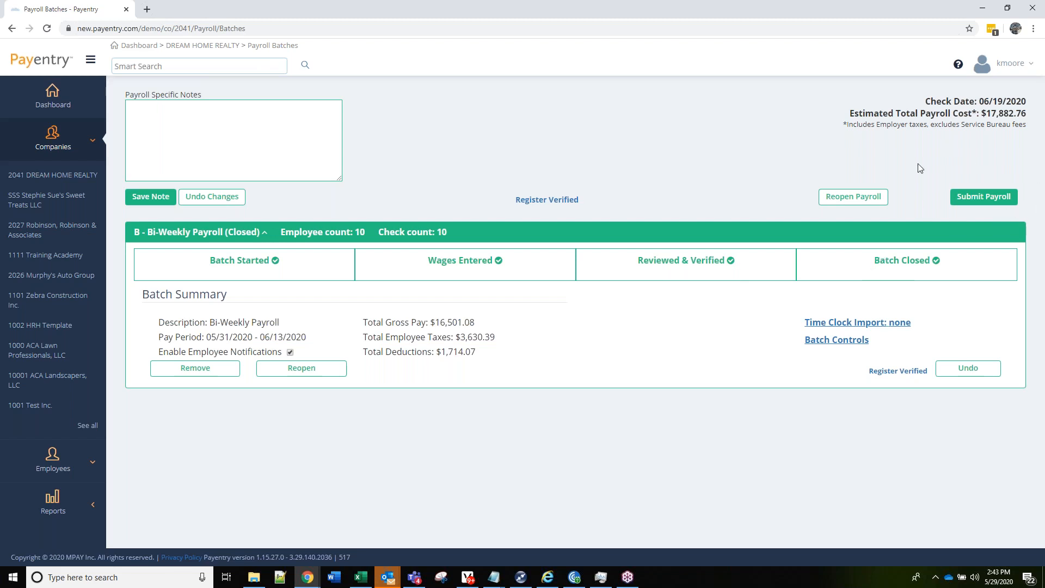
Submit the payroll for check date 06/19/2020, confirm the submission, and collapse the company list.
click(985, 200)
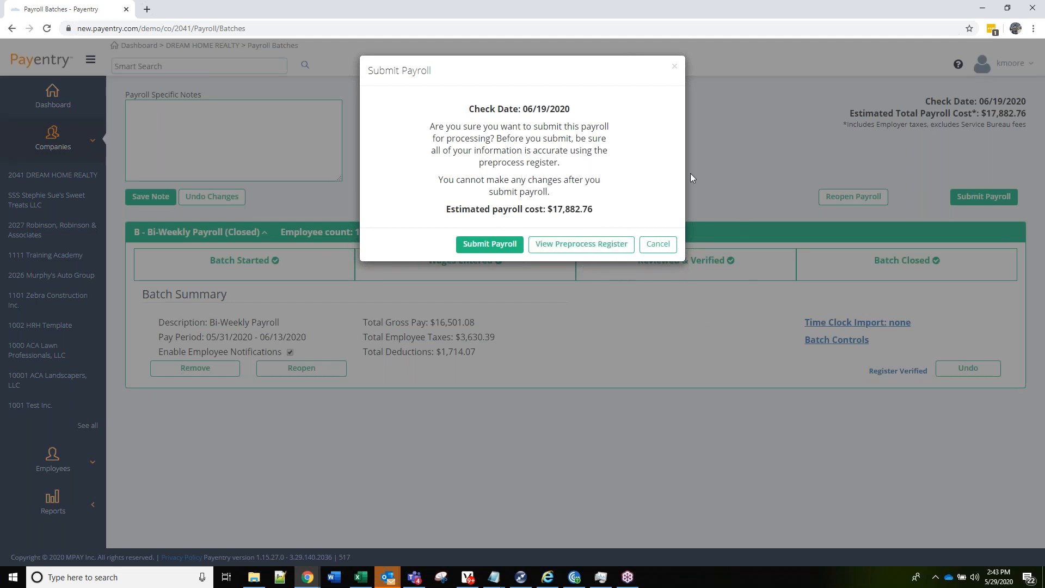
click(494, 246)
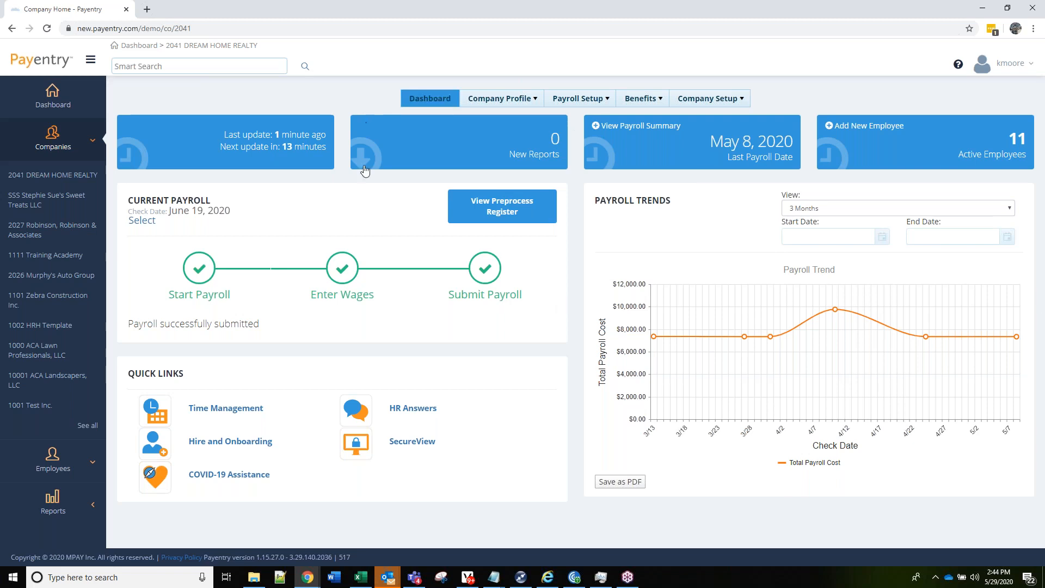
click(101, 149)
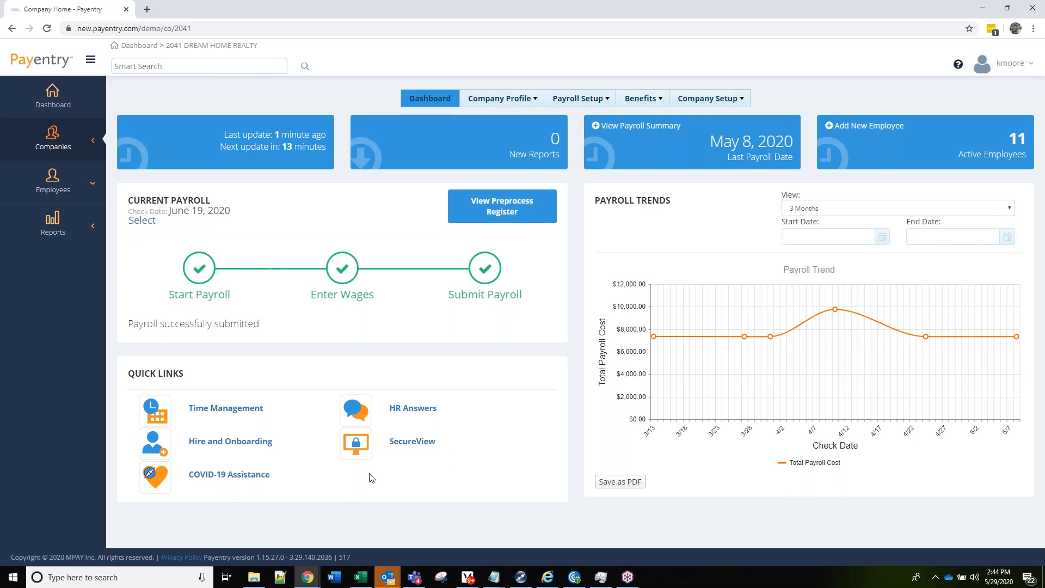
Open the company reports from the new reports summary and look through the available report categories.
click(483, 144)
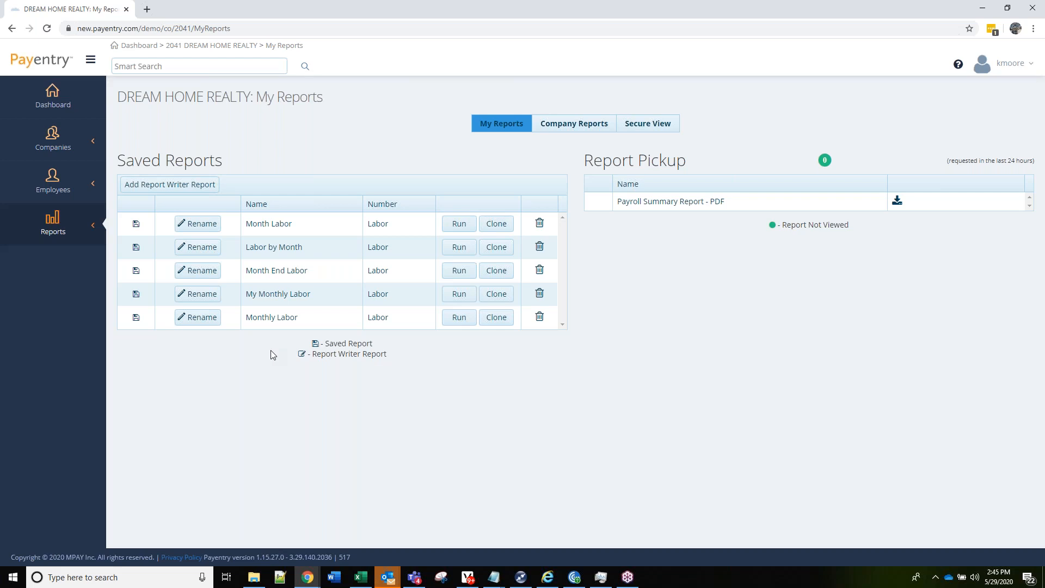
click(549, 129)
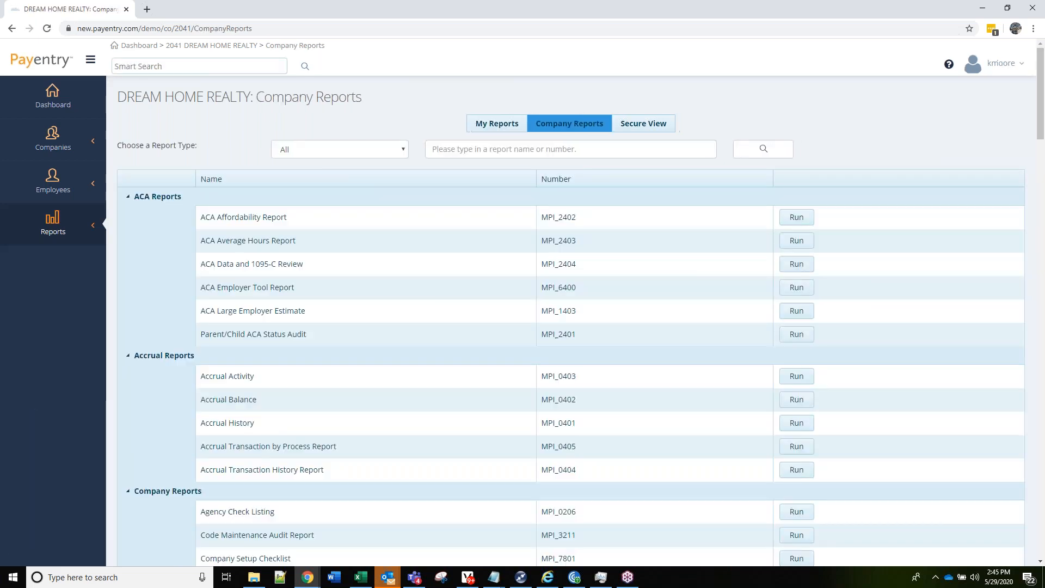
scroll(396, 267, down, 10)
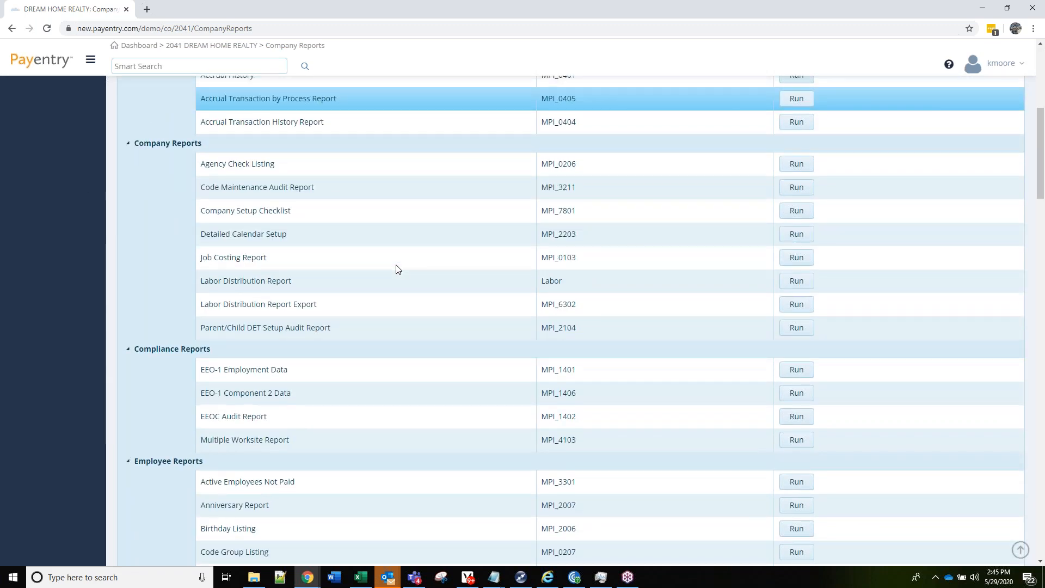
scroll(396, 269, down, 14)
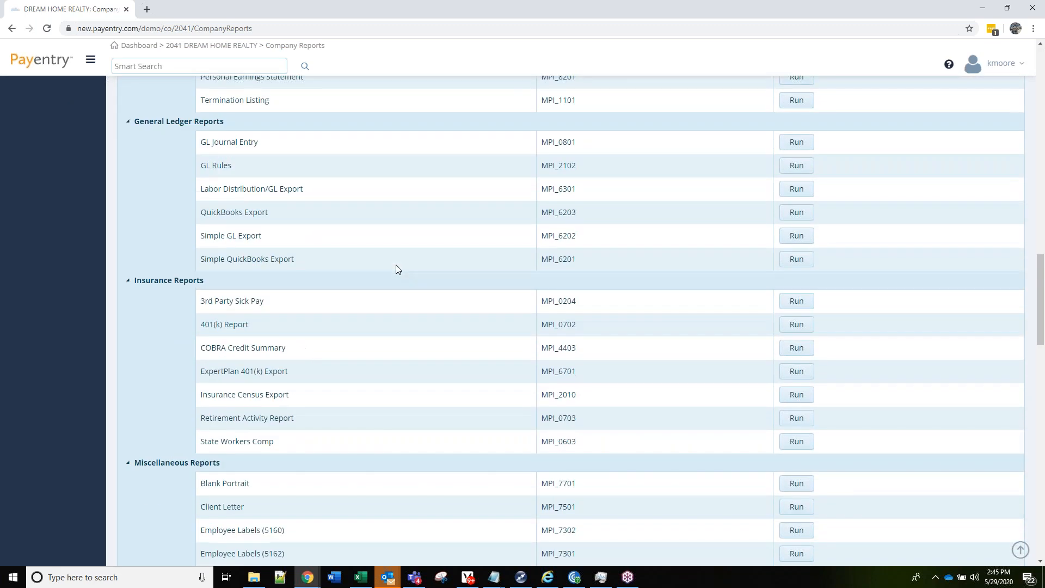
scroll(396, 269, down, 16)
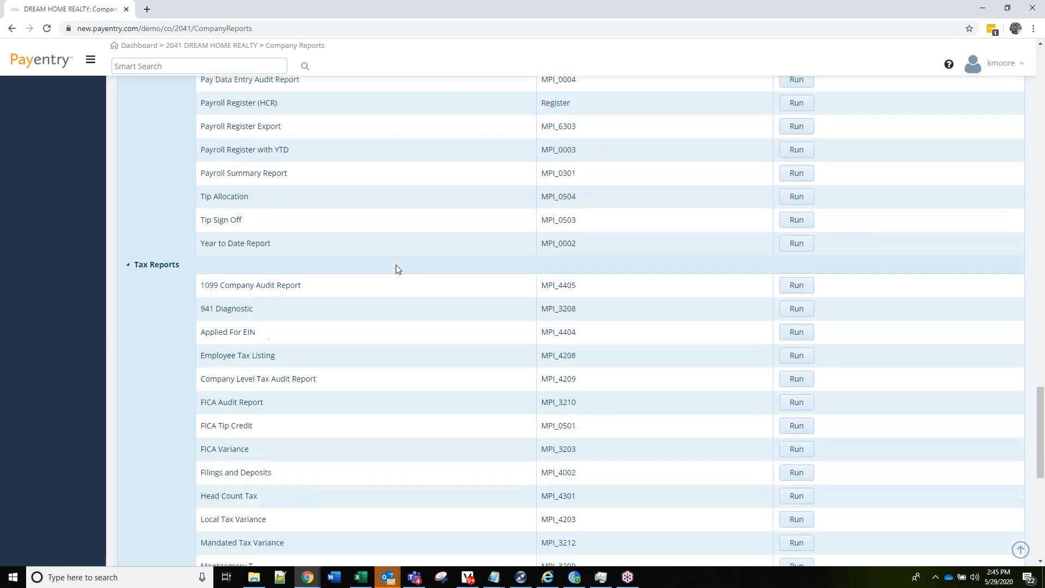
scroll(395, 364, down, 7)
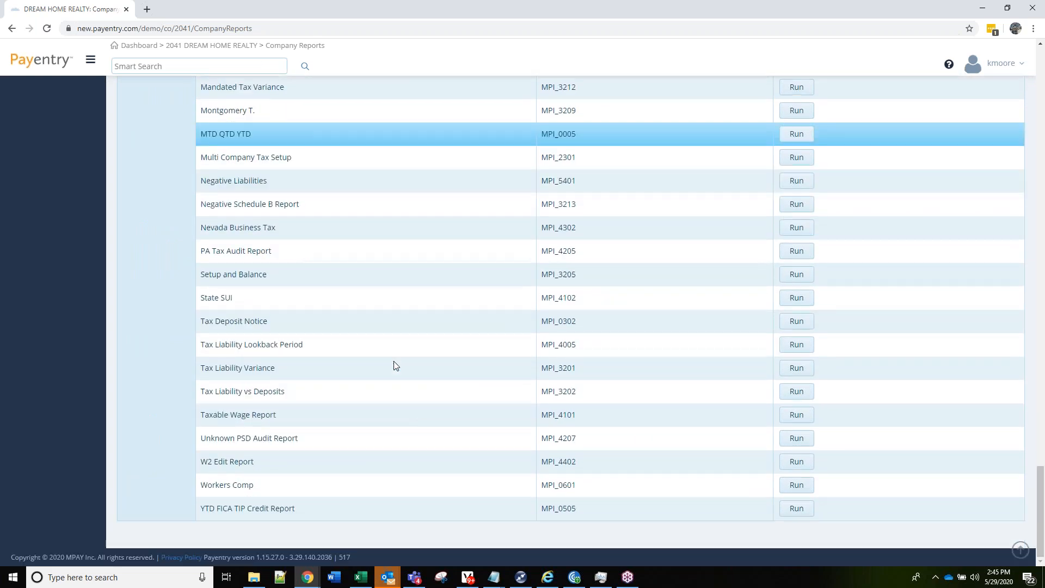
scroll(396, 365, up, 20)
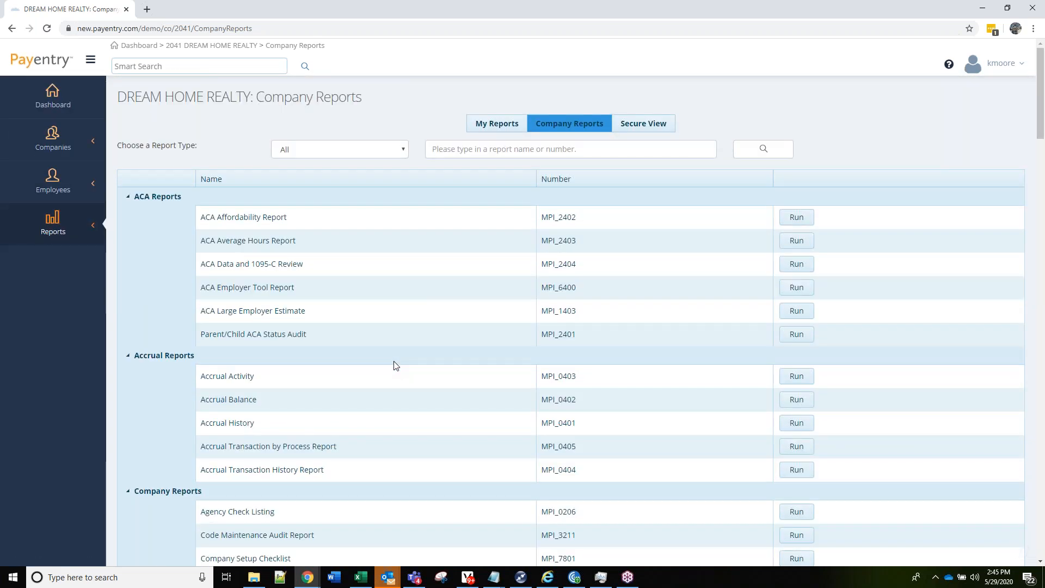
Search the company reports for "payroll register".
click(484, 154)
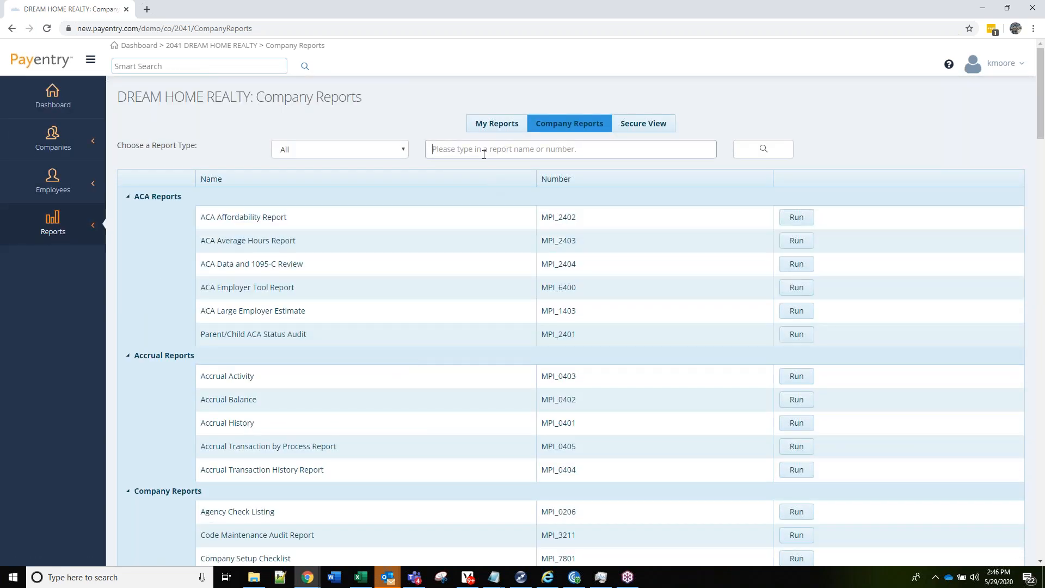
text(payroll register)
scroll(152, 218, down, 1)
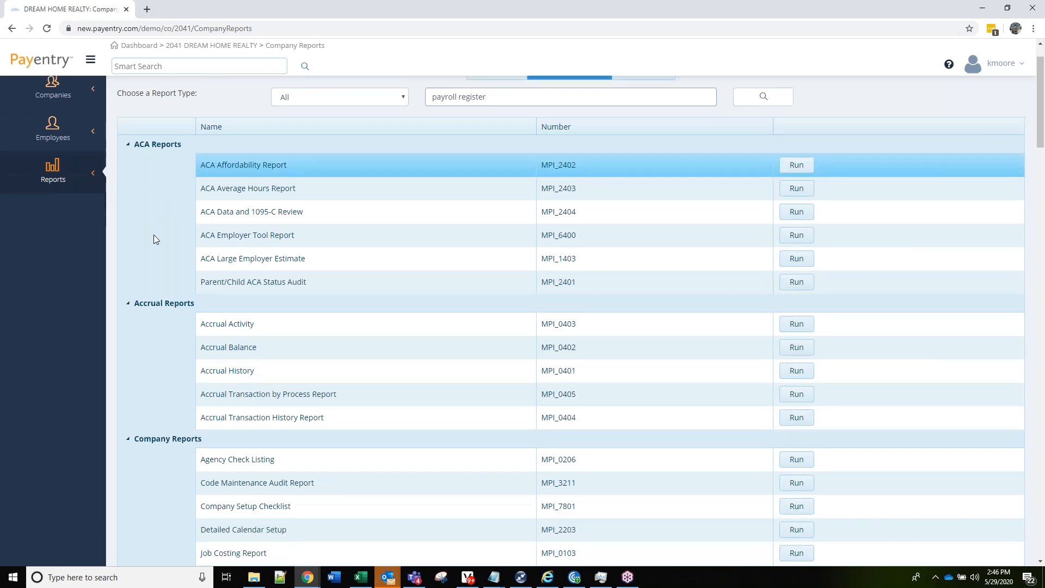
scroll(156, 384, down, 2)
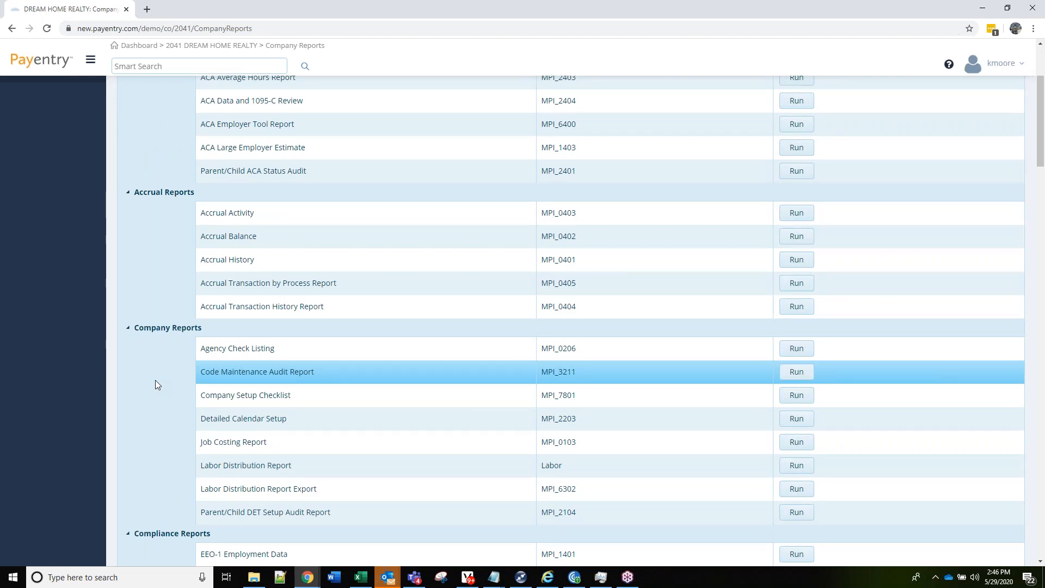
scroll(164, 365, up, 2)
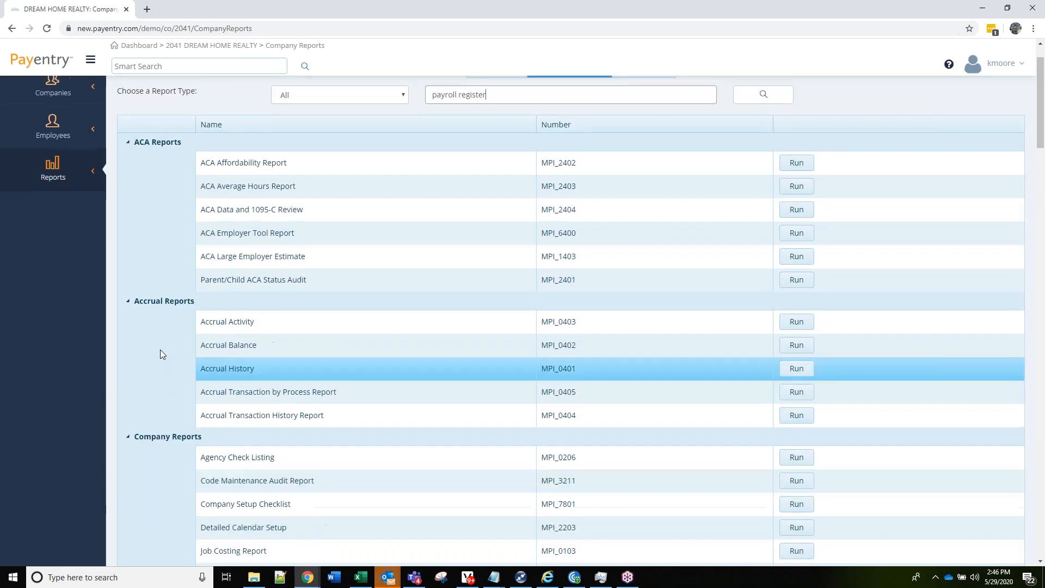
scroll(465, 353, down, 5)
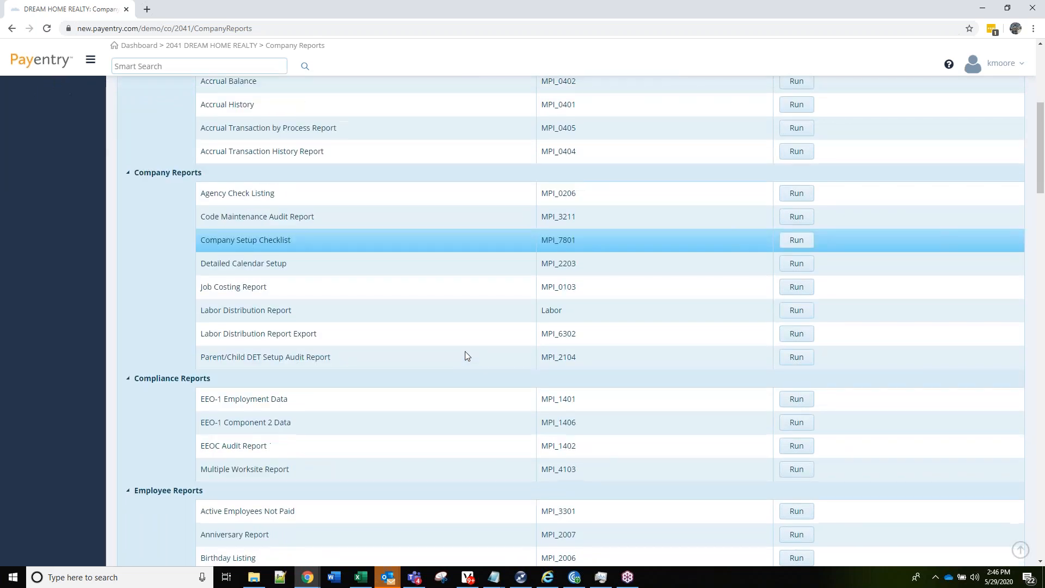
scroll(466, 353, up, 6)
scroll(473, 357, down, 1)
scroll(483, 363, down, 10)
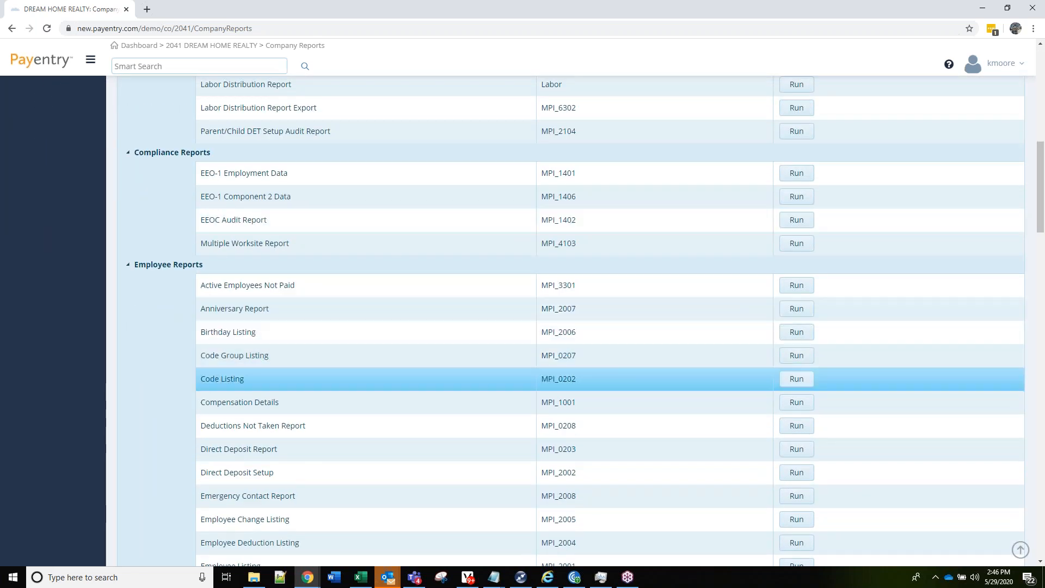
scroll(355, 349, up, 10)
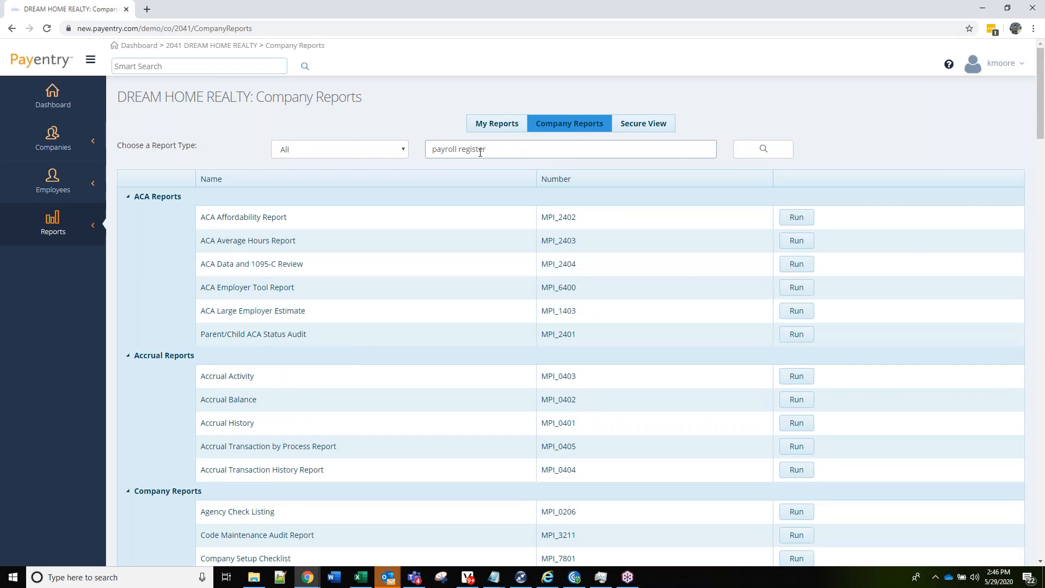
click(769, 151)
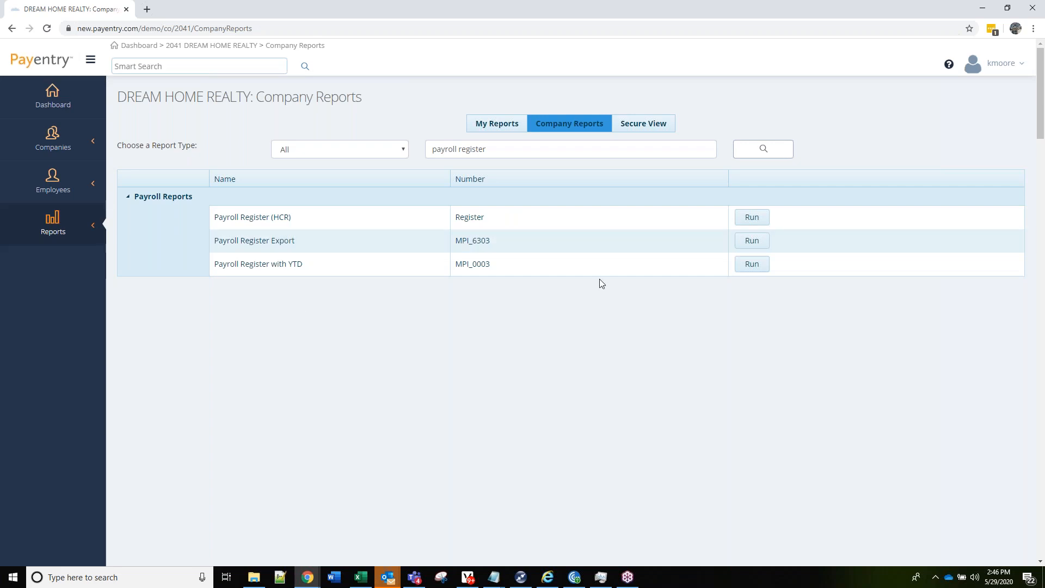
Open the run options for the Payroll Register (HCR) report and set the date range to Previous Month.
click(752, 217)
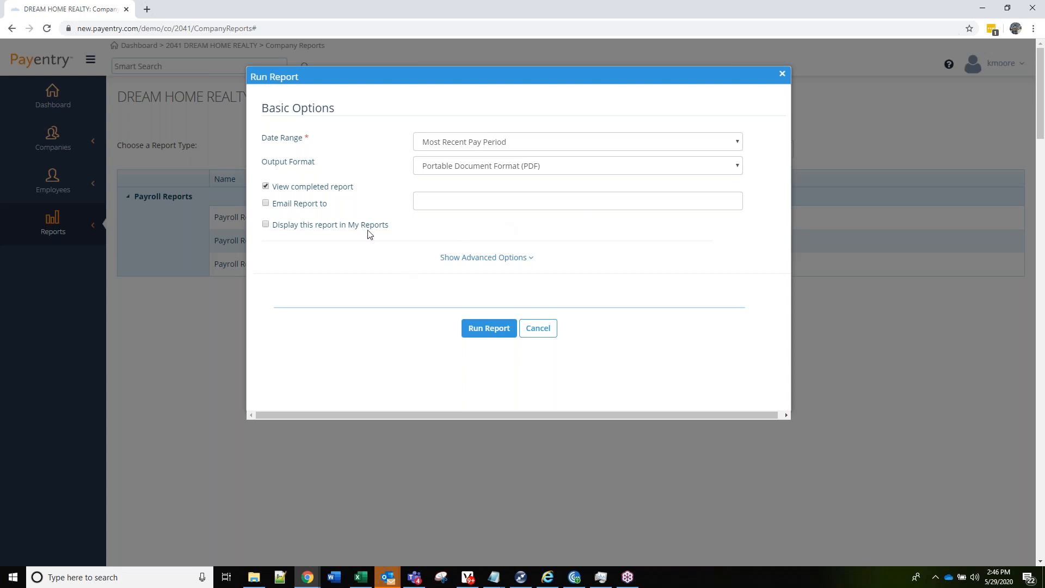
click(458, 144)
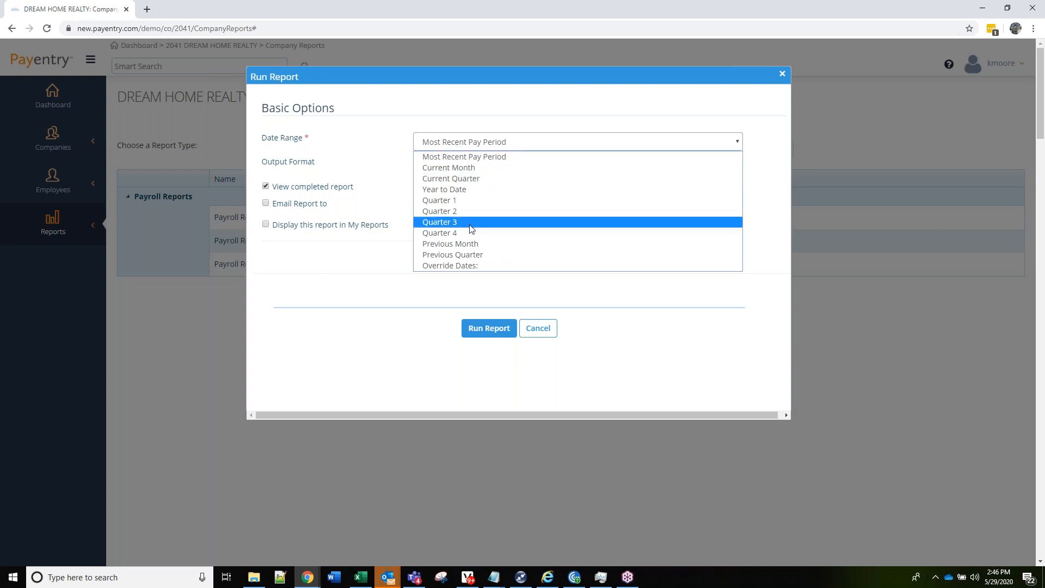
click(475, 243)
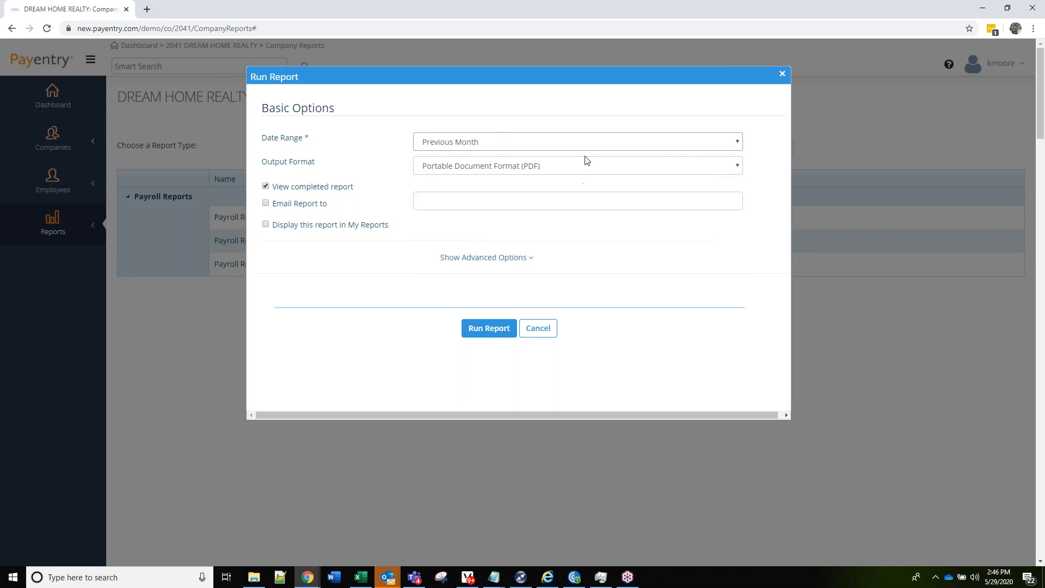
Show the advanced options, set the report's sort order to Name, and review the additional and filtering options.
click(466, 259)
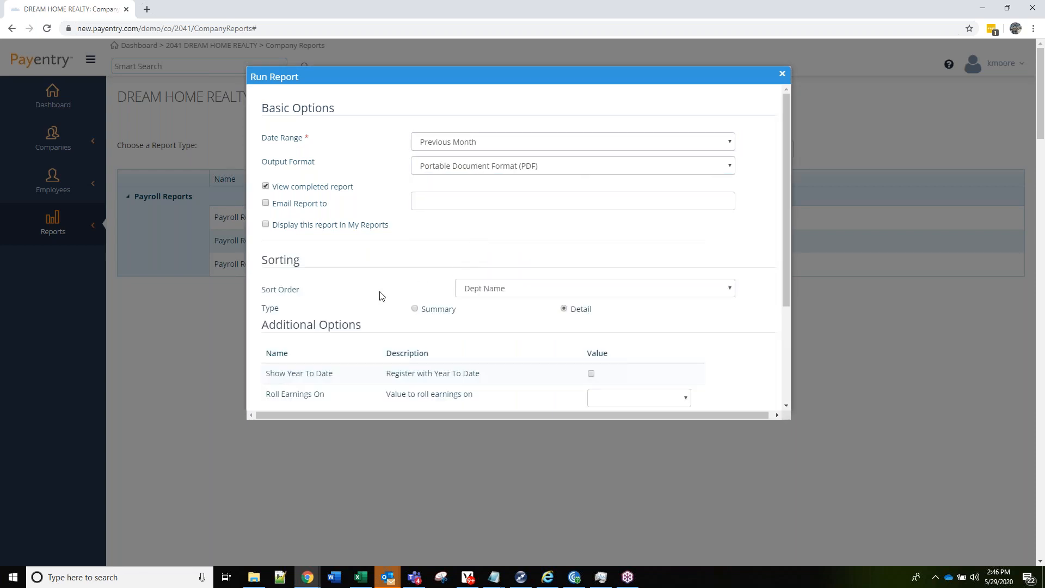
click(485, 290)
click(491, 327)
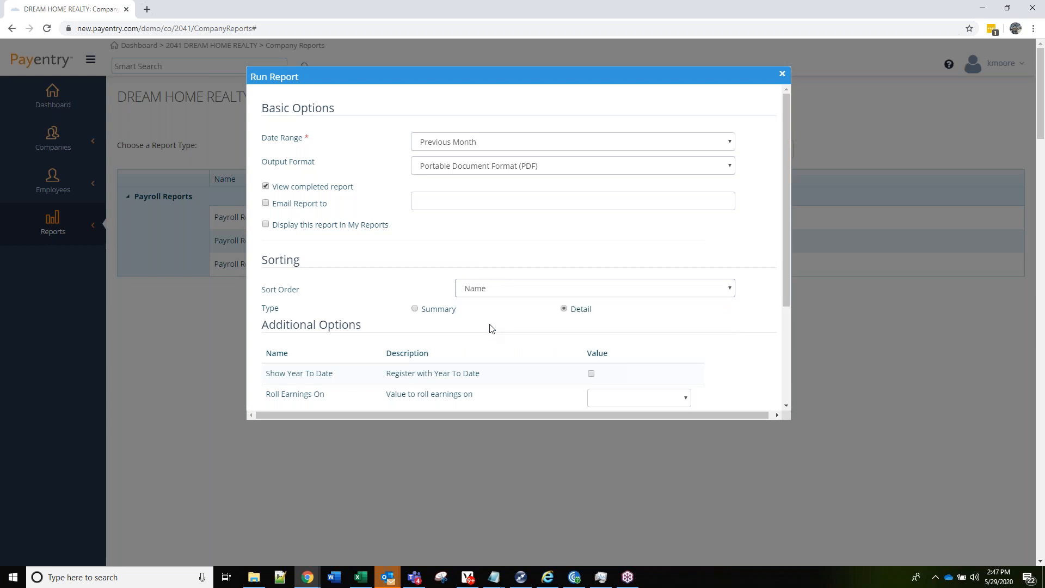
click(494, 290)
click(489, 325)
scroll(483, 325, down, 1)
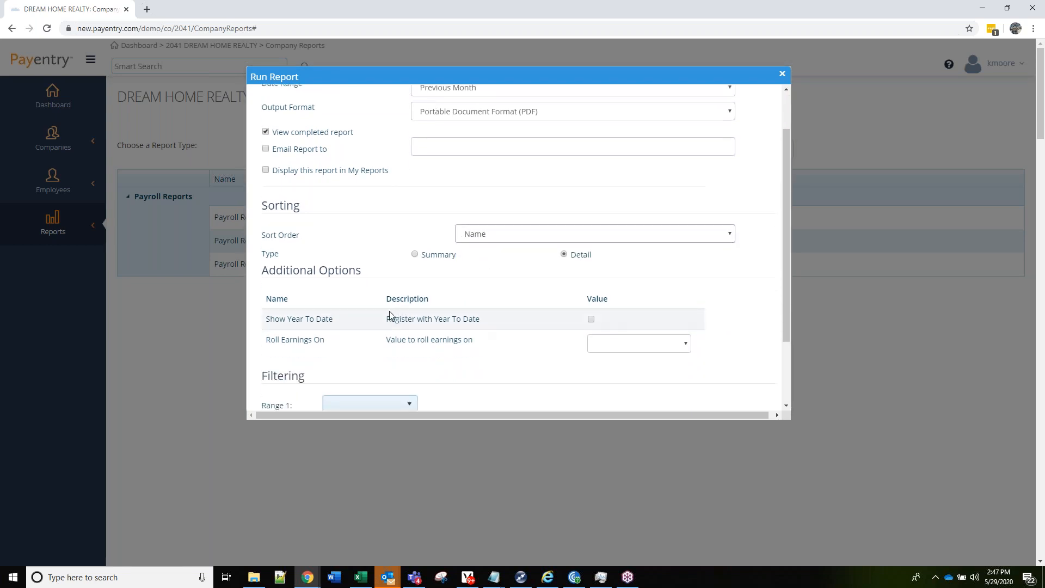
scroll(485, 341, down, 1)
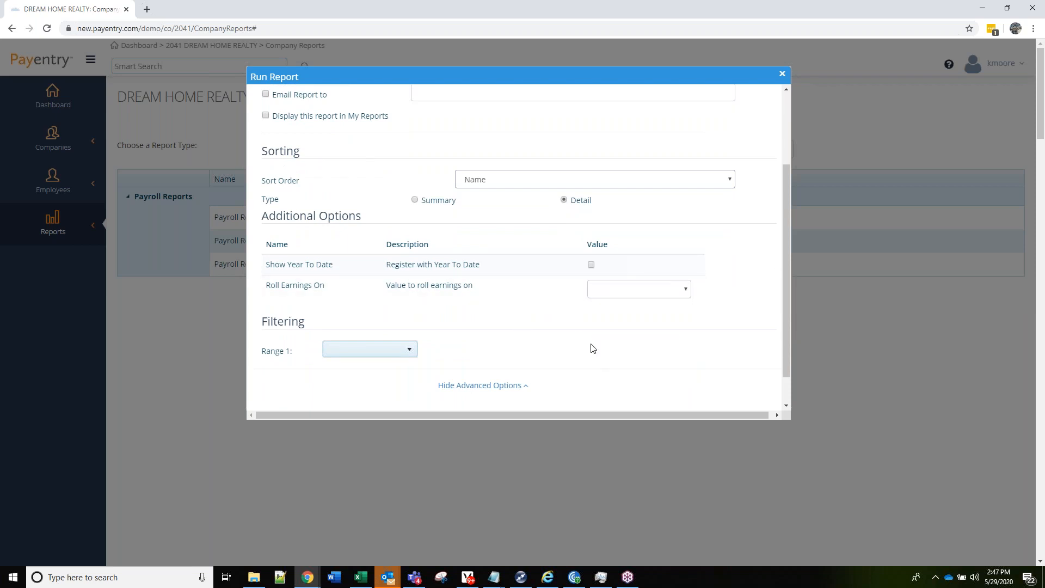
scroll(592, 347, down, 1)
scroll(593, 348, up, 3)
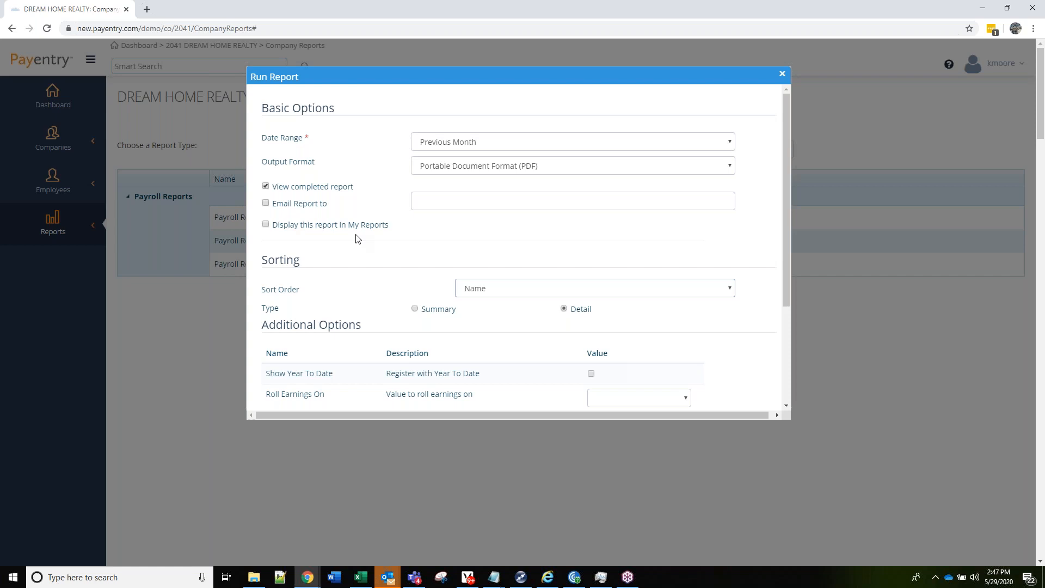
Save the report to My Reports as "Month End Register", run it, and close the generated PDF.
click(266, 225)
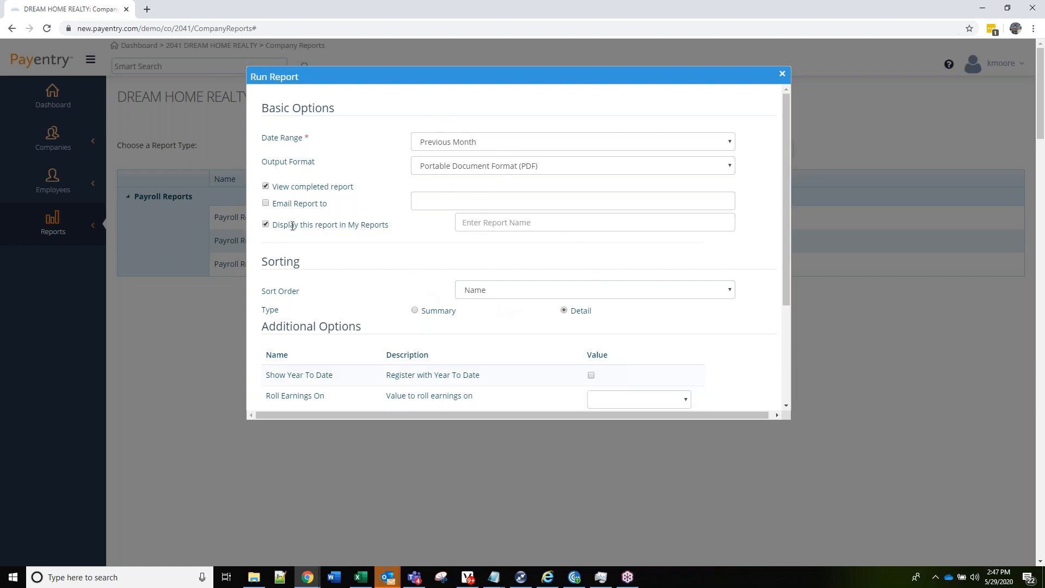
click(516, 225)
text(Month)
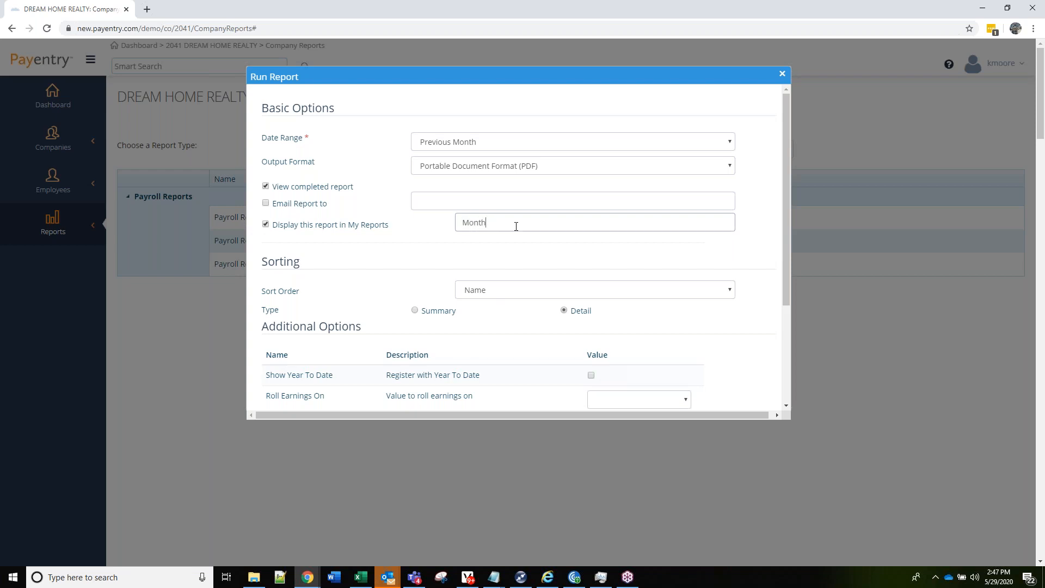
text( End Register)
drag(786, 191, 794, 302)
click(491, 396)
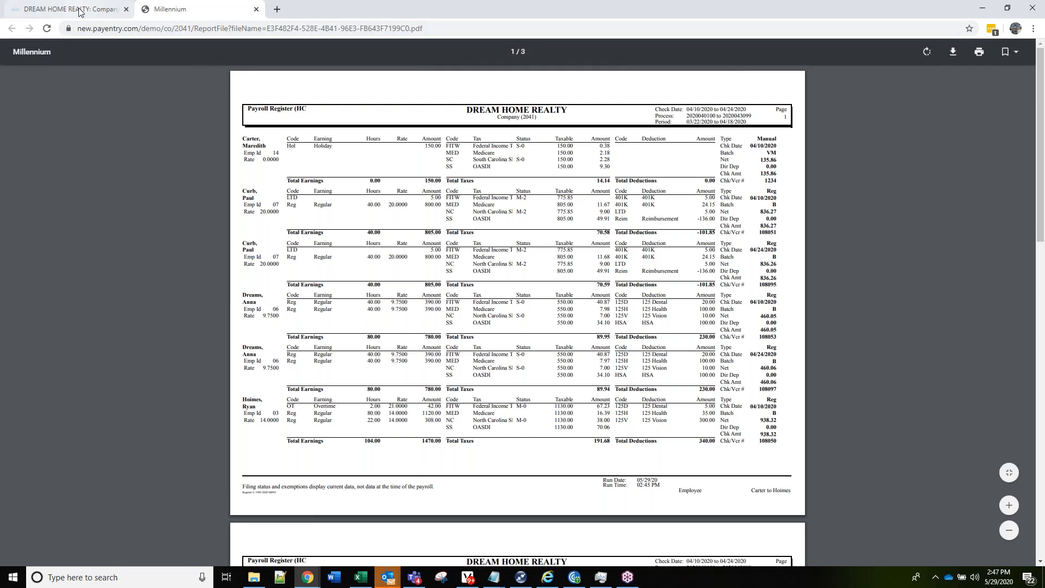
click(256, 10)
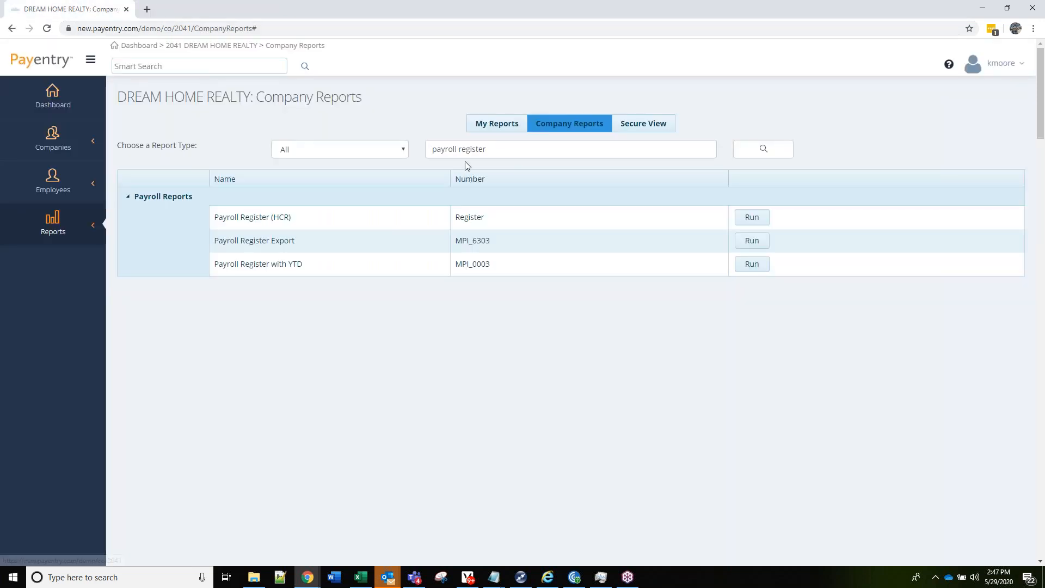
Check the saved Month End Register's basic and advanced run options in My Reports, and leave without running it.
click(499, 125)
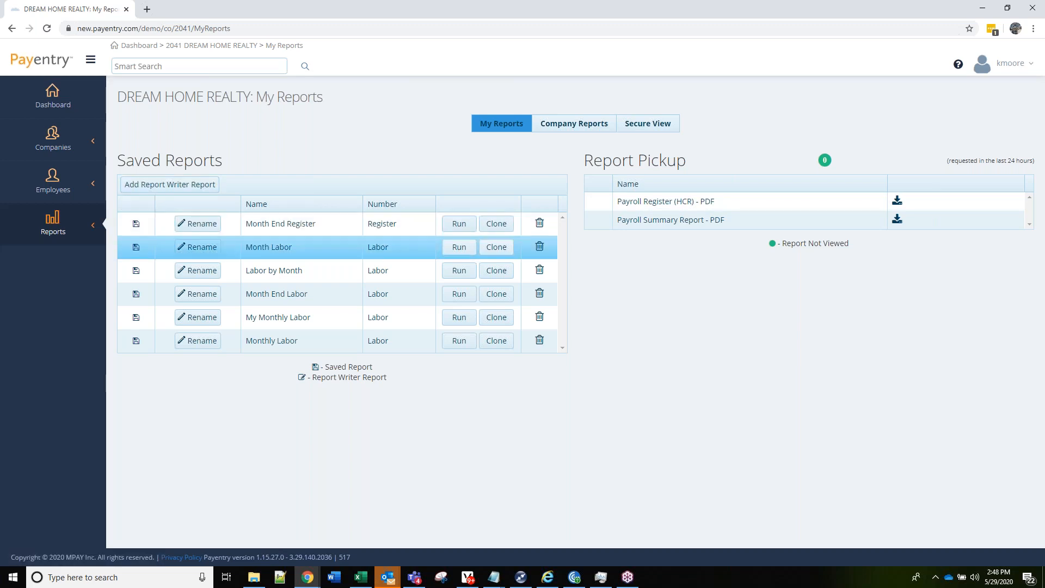
click(458, 226)
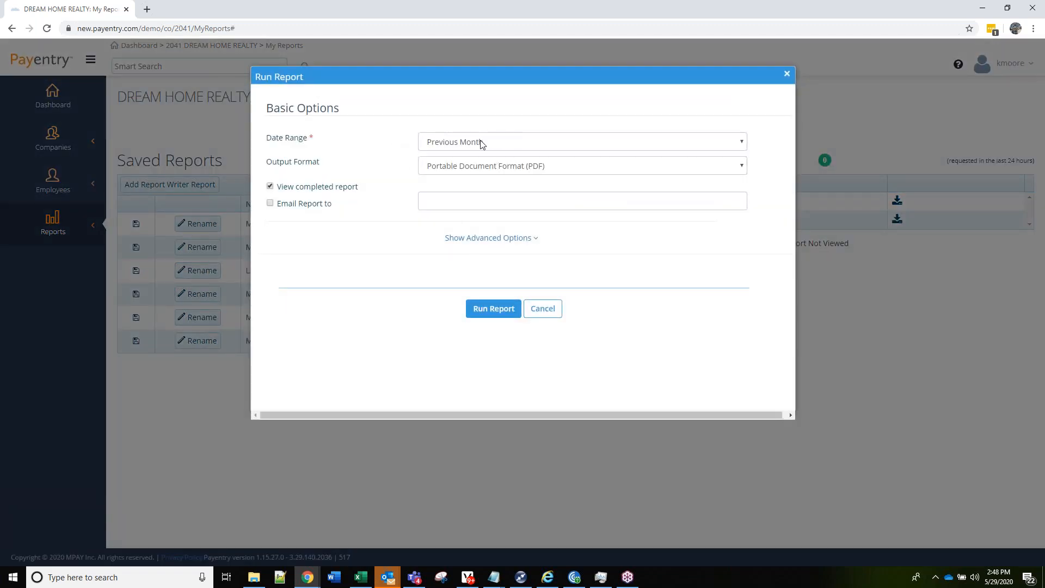
click(509, 239)
scroll(486, 307, down, 2)
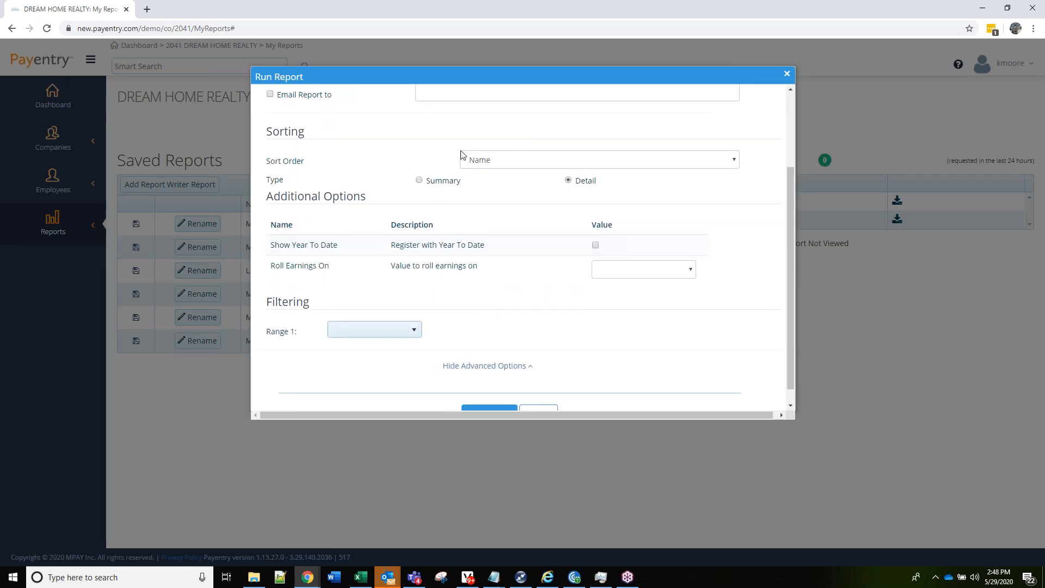
scroll(551, 259, down, 1)
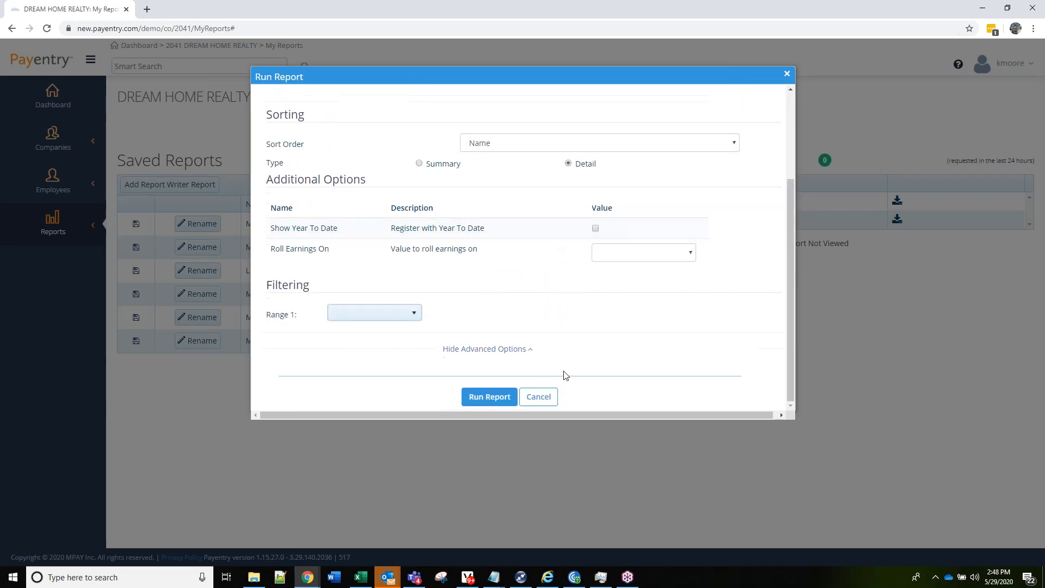
click(546, 397)
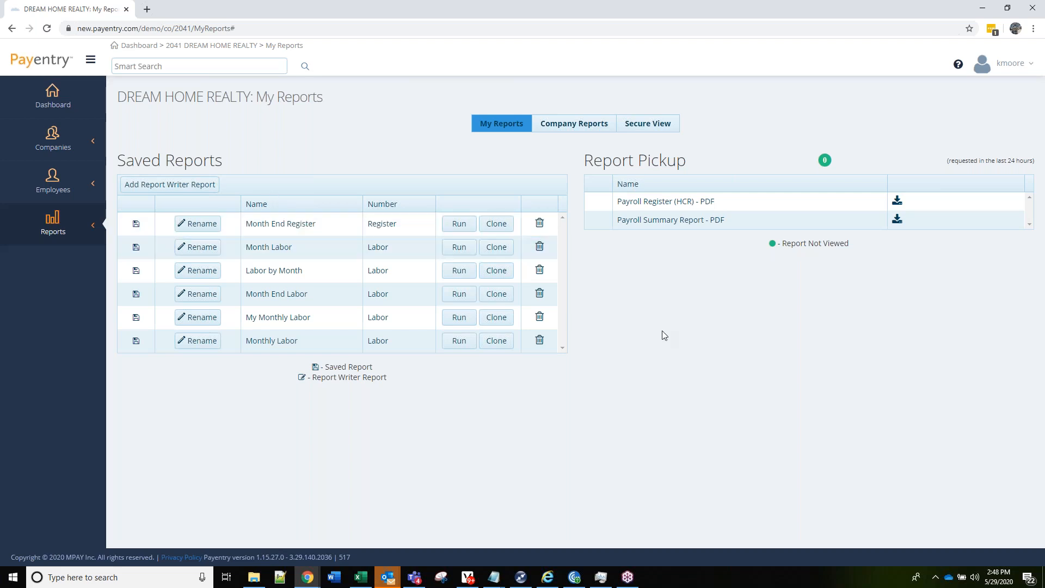
Open the company's Secure View documents, switch them to the Tree view, and expand the 2020-May, 2020-Apr and 2020-Mar folders.
click(554, 133)
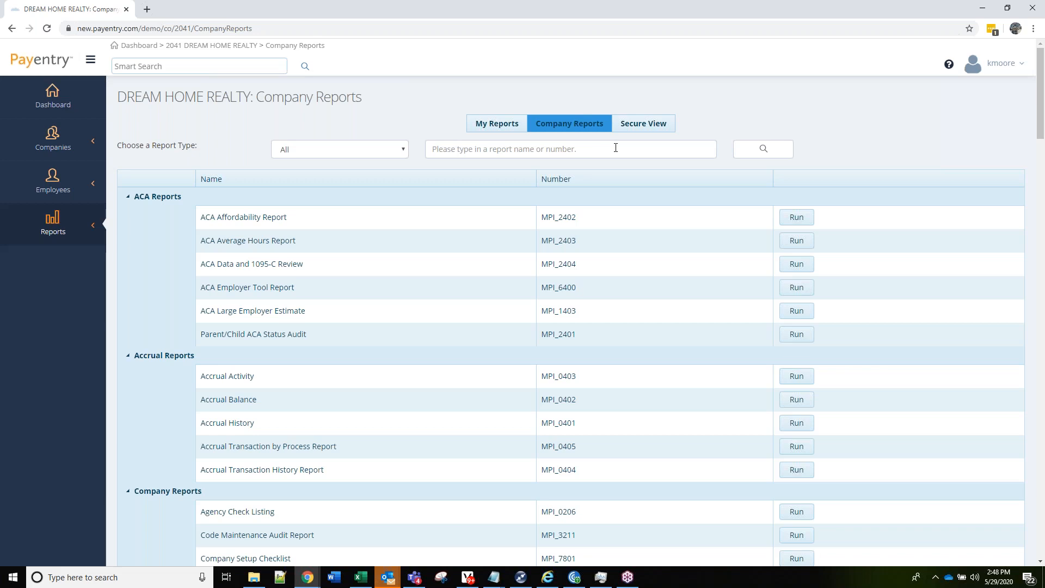
click(656, 127)
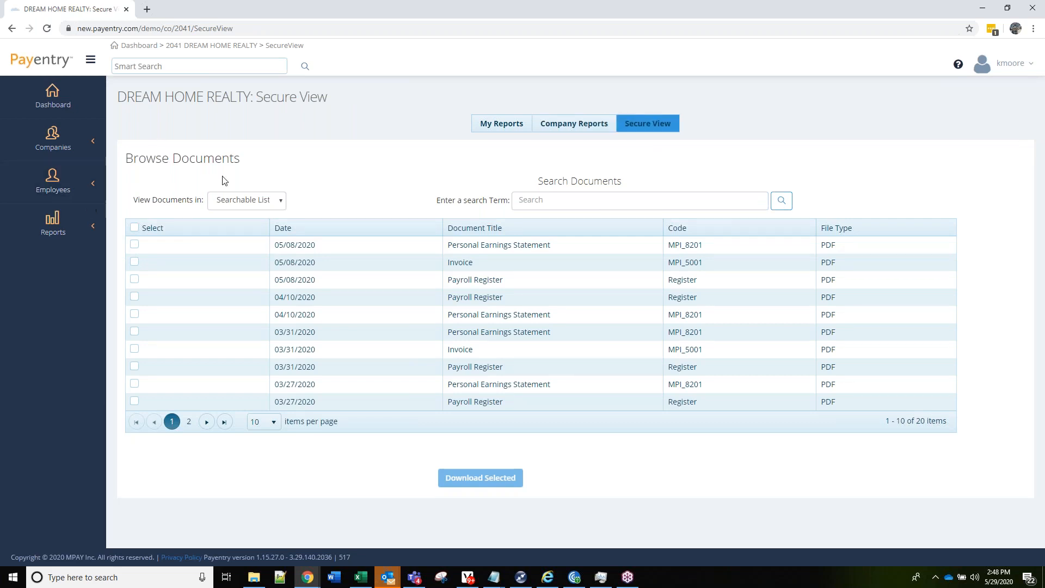
click(282, 202)
click(225, 216)
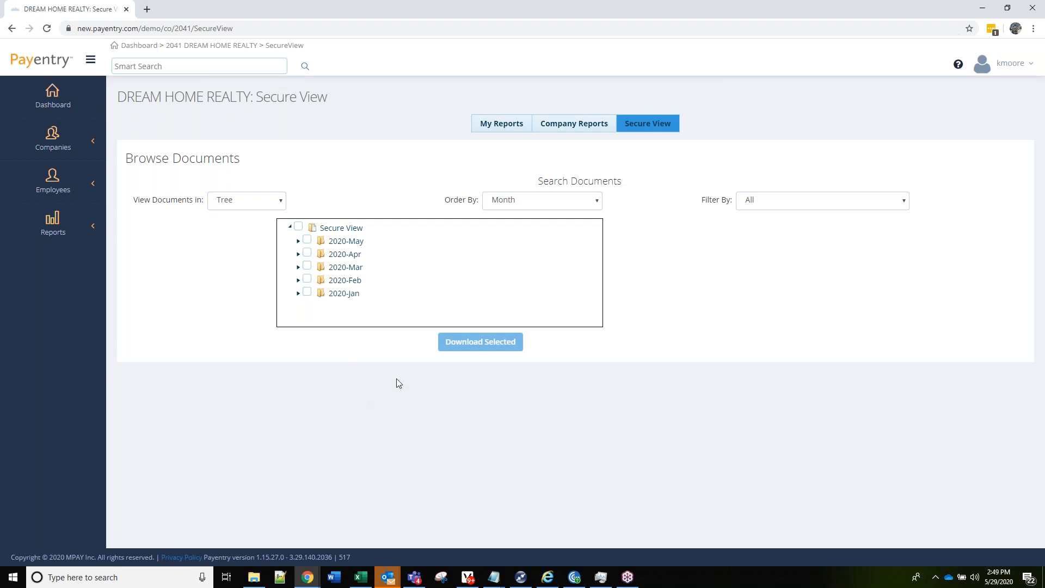
click(298, 241)
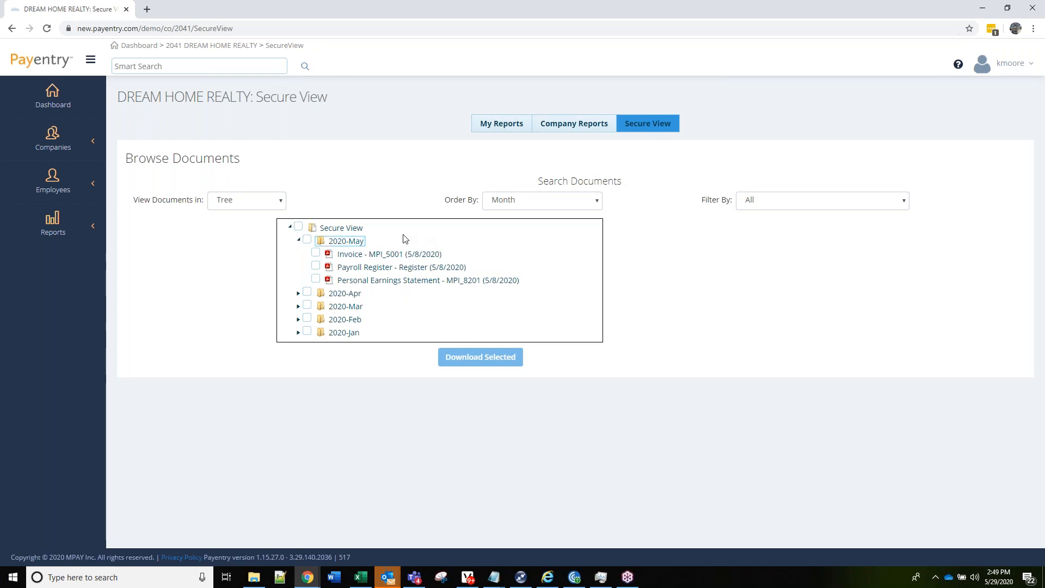
click(298, 293)
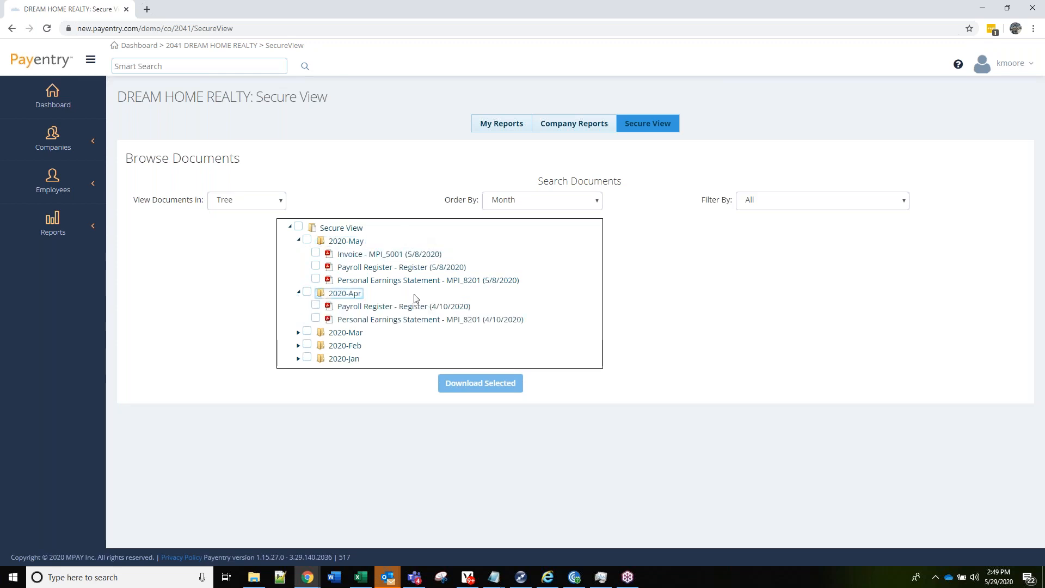
click(299, 333)
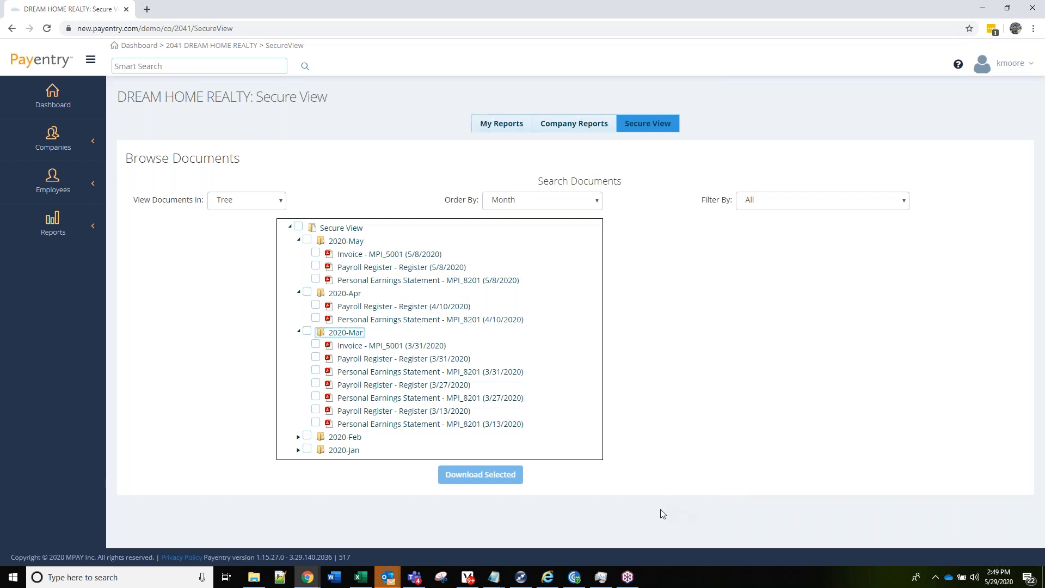
Download the 5/8/2020 Payroll Register and Personal Earnings Statement together, check the contents of the zip file, and close it.
click(318, 268)
click(316, 281)
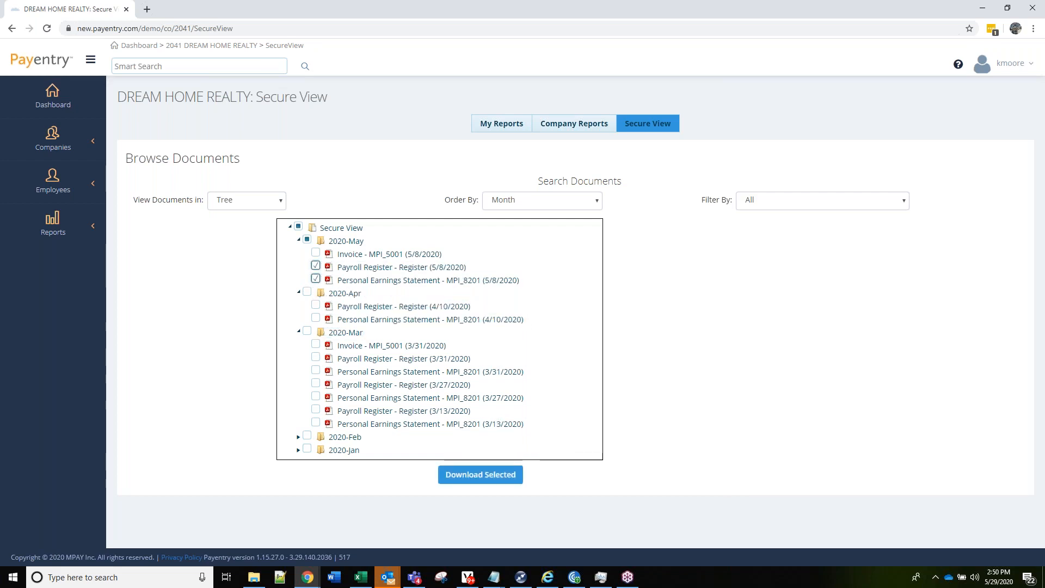
click(481, 476)
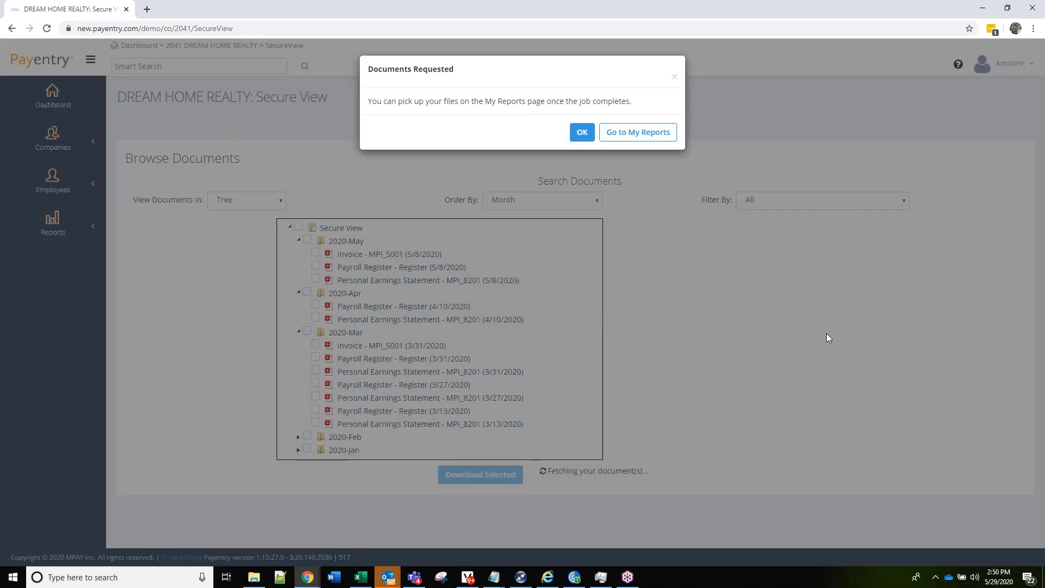
click(582, 132)
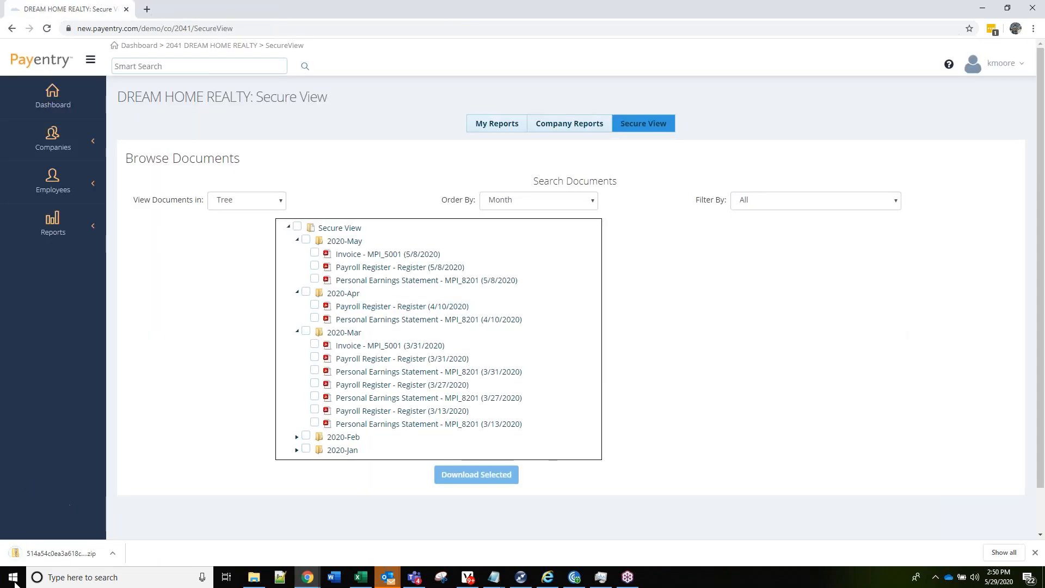
click(56, 554)
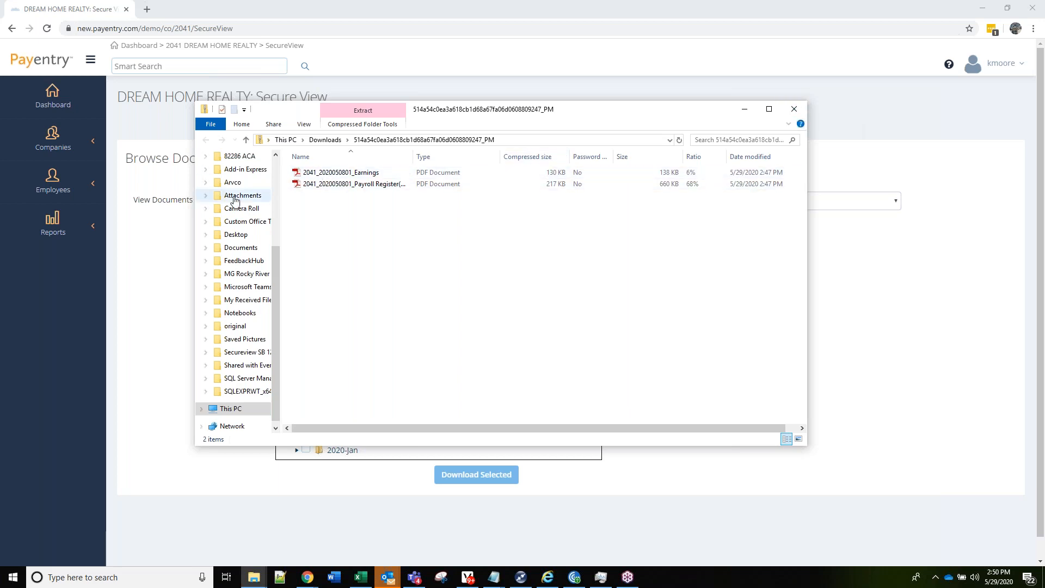
click(806, 110)
Download the 5/8/2020 Invoice (MPI_5001) from the 2020-May folder, view its PDF, and close it.
click(315, 252)
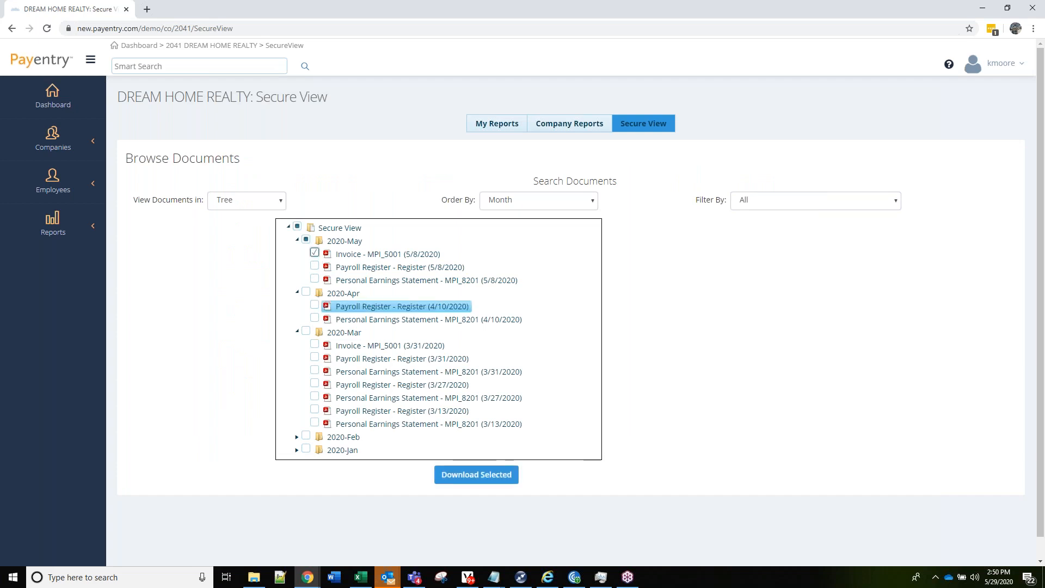
click(464, 475)
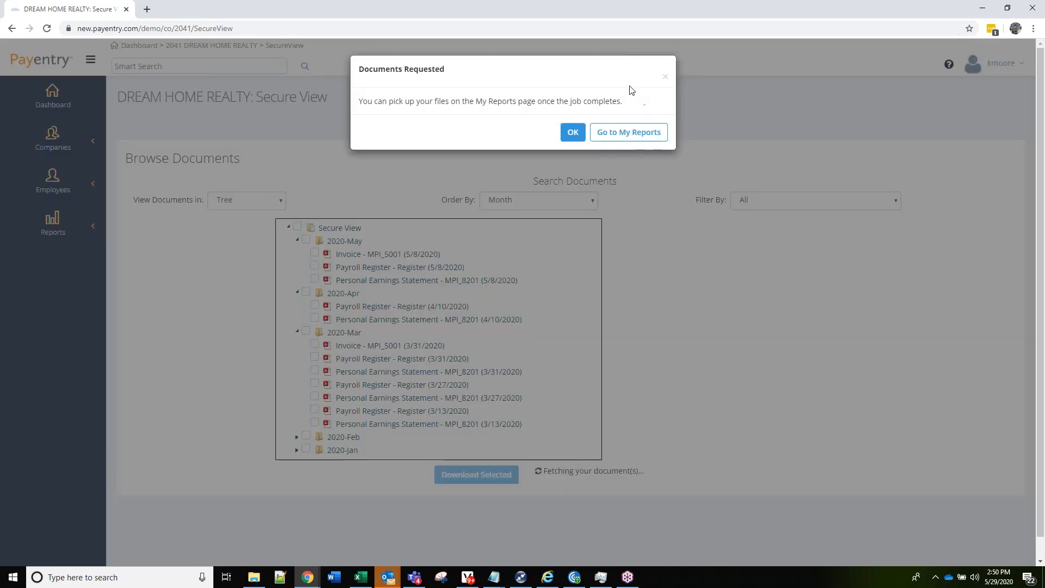
click(573, 132)
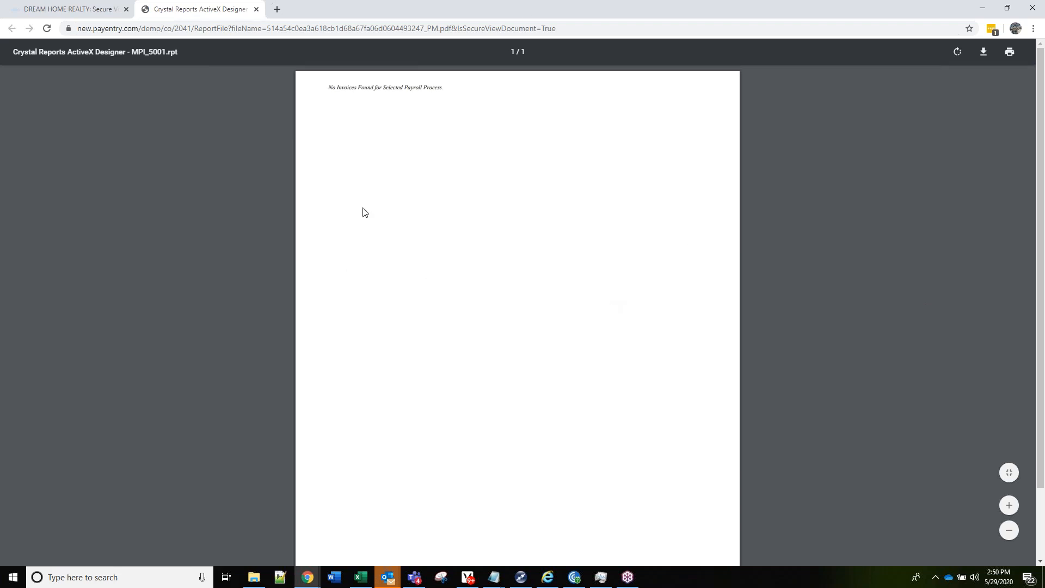
click(257, 9)
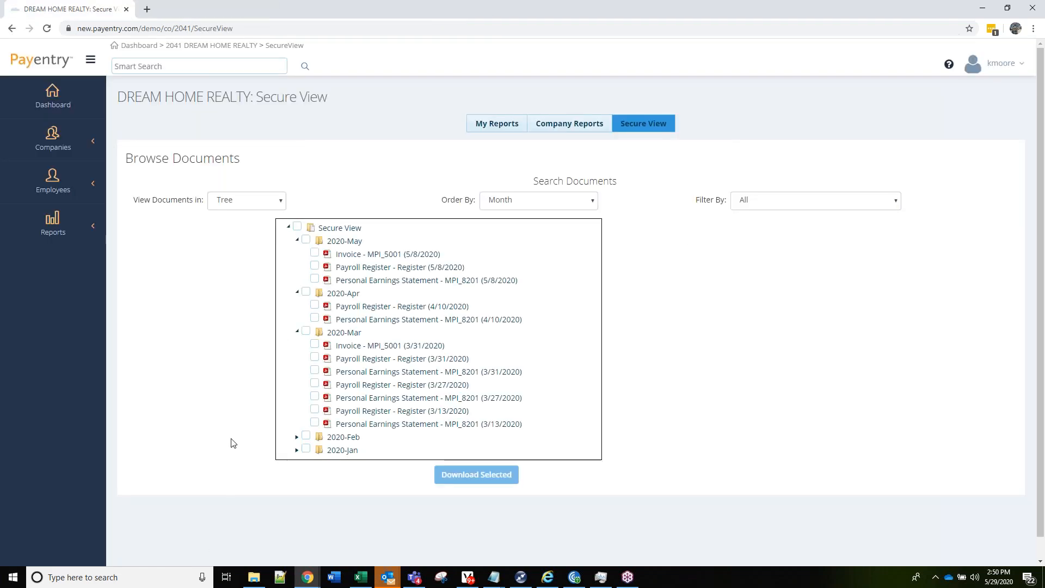
Switch the Secure View documents back to Searchable List and search them for "personal".
click(260, 207)
click(242, 228)
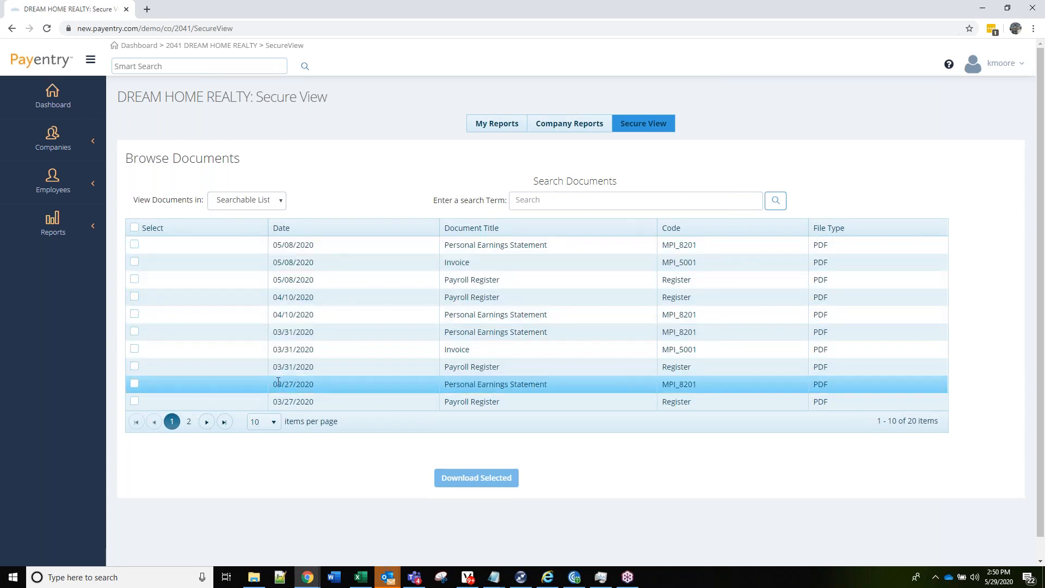
click(550, 198)
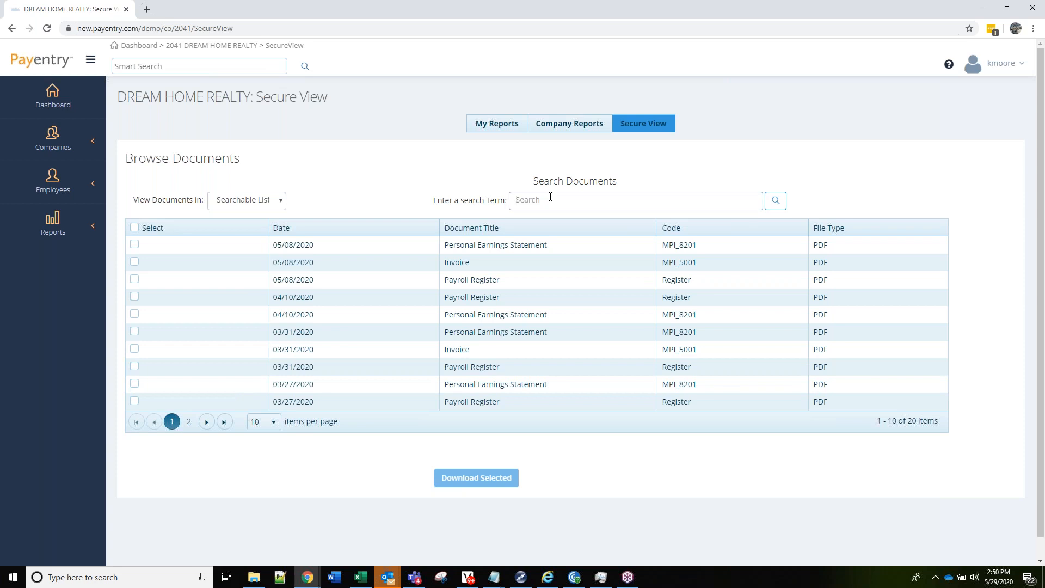
text(personal)
key(Return)
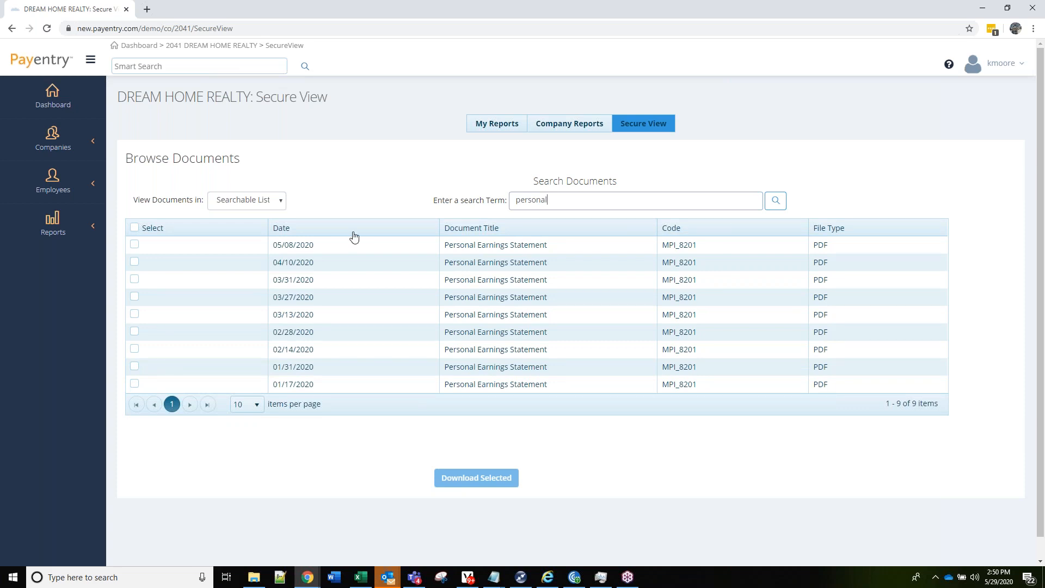
Select all the listed Personal Earnings Statements at once and clear the selection again without downloading.
click(134, 228)
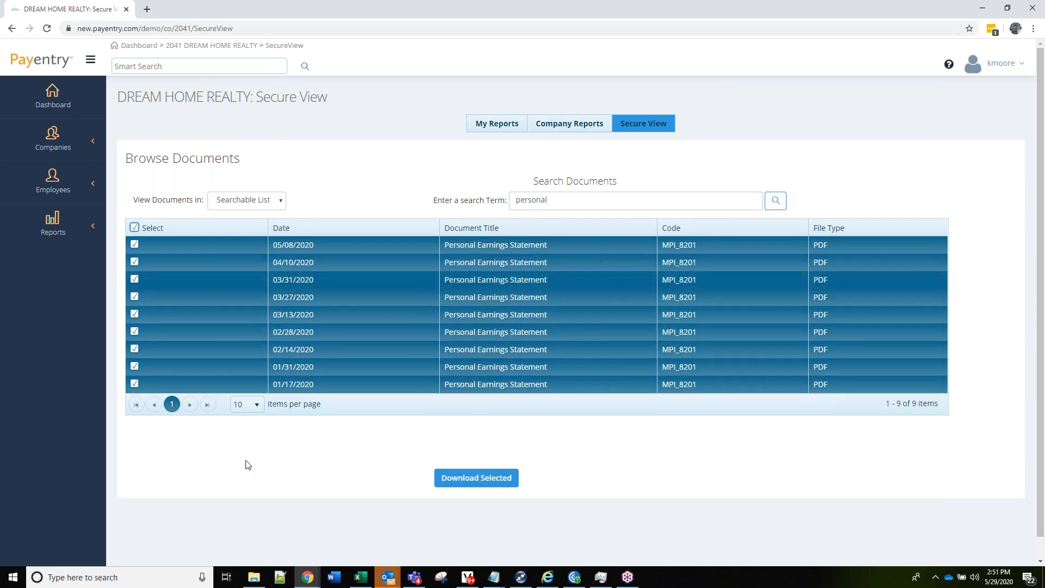
click(135, 228)
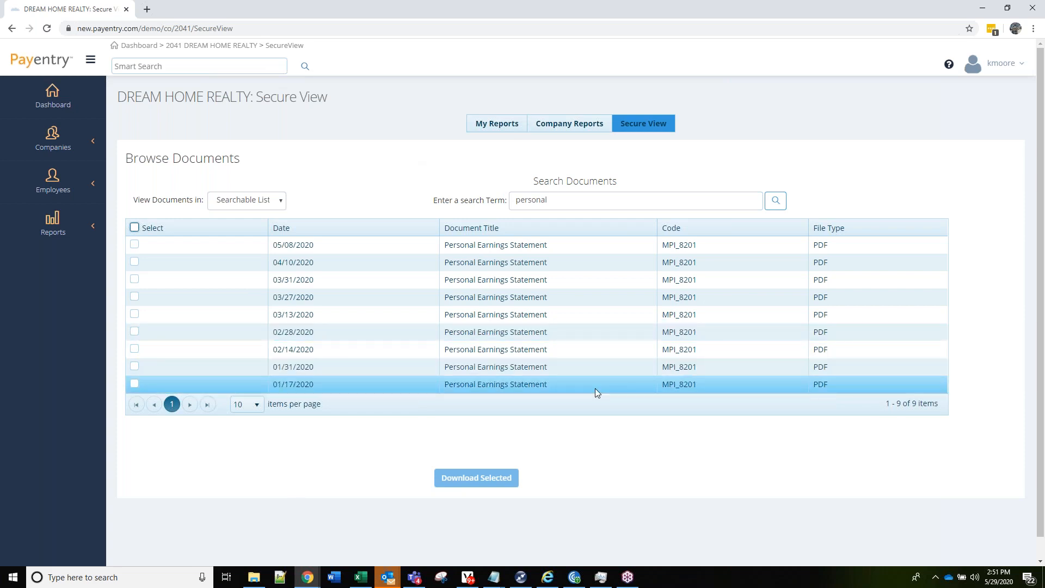
Check the Report Pickup list in My Reports for the Secure View downloads, and return to the 2041 DREAM HOME REALTY dashboard.
click(512, 123)
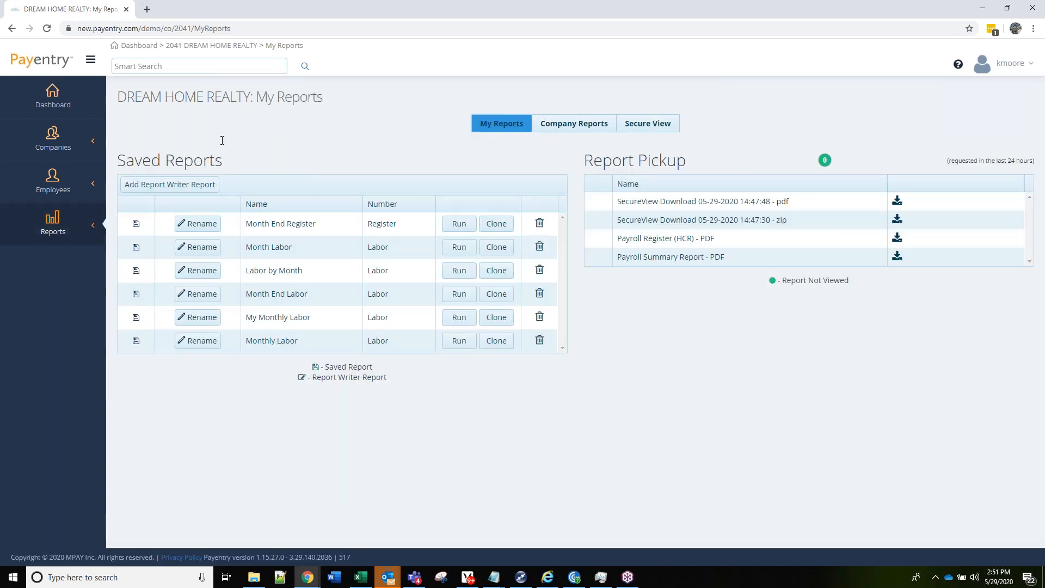
click(226, 46)
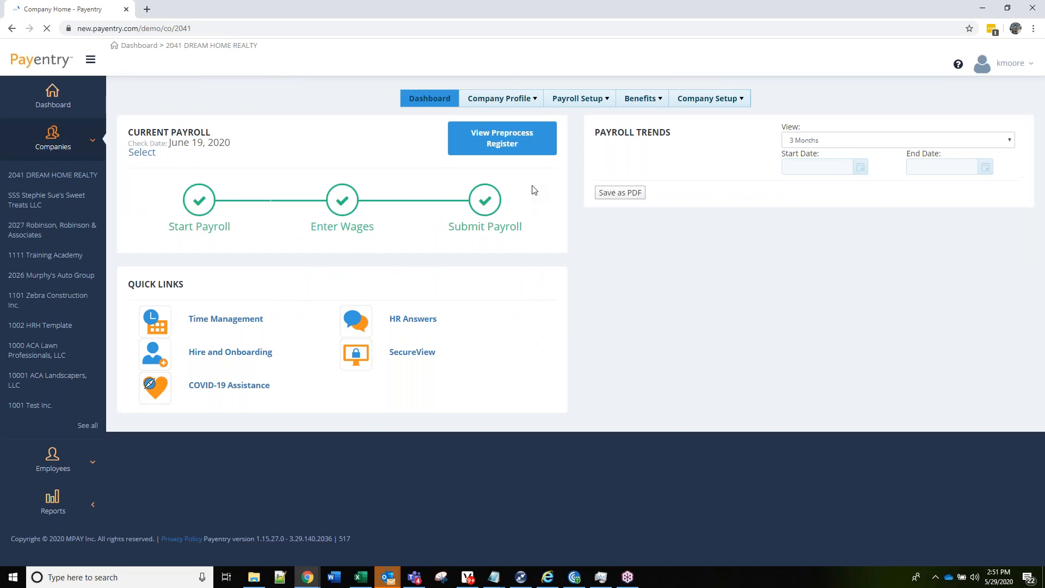